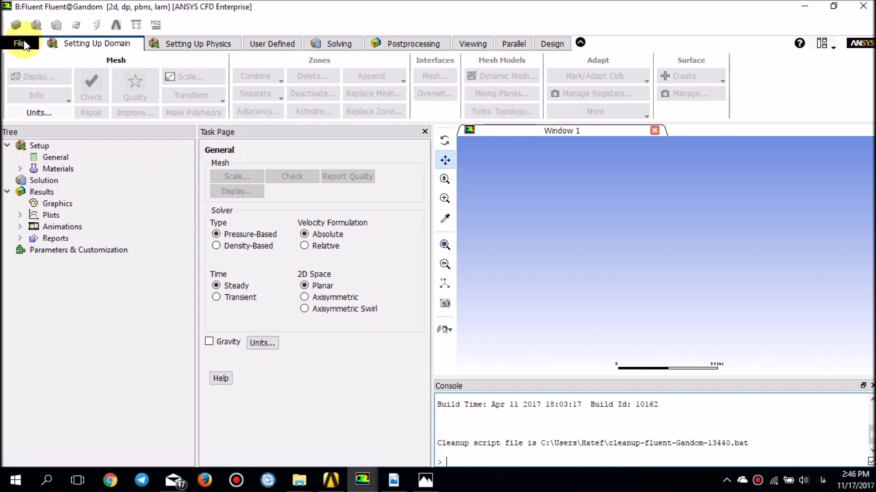
# - Read the mesh file tee.msh from the mix_eulerian_multiphase folder inside mix_eulerian_multiphase_r180, under the Desktop's Fluent Turorial cases
pyautogui.click(21, 44)
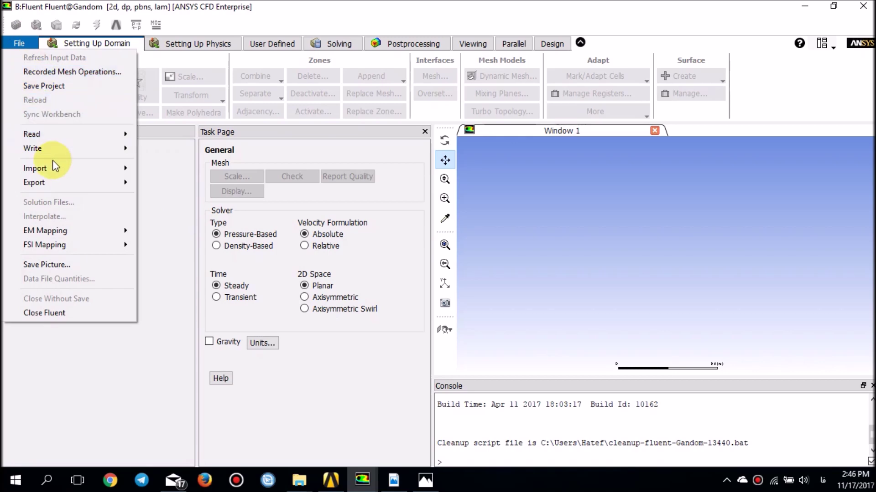
pyautogui.moveTo(57, 167)
pyautogui.click(167, 135)
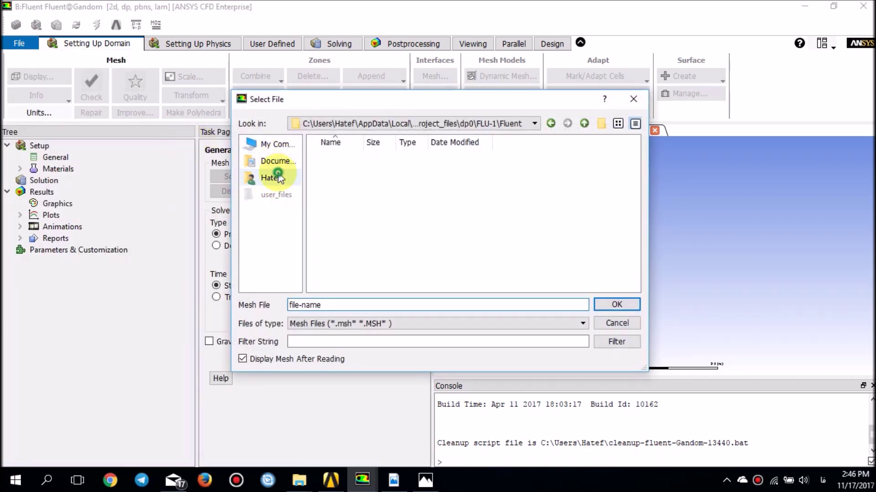
pyautogui.click(277, 175)
pyautogui.click(347, 215)
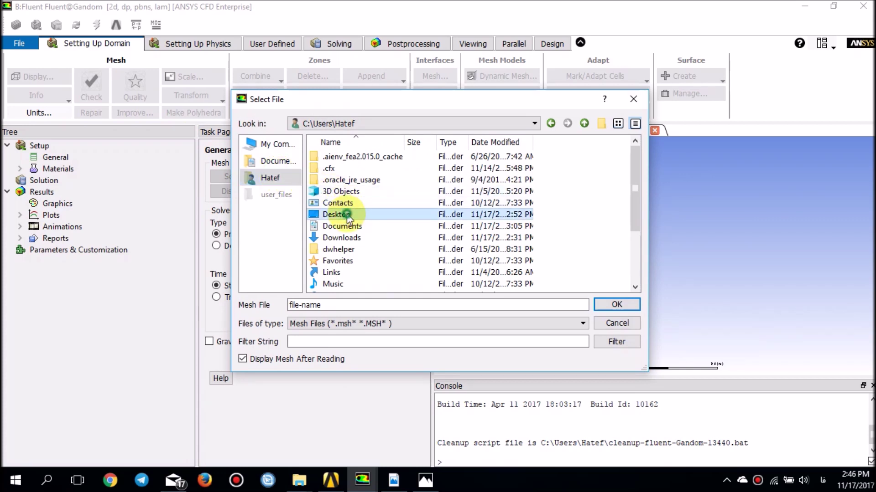
pyautogui.doubleClick(346, 216)
pyautogui.doubleClick(352, 169)
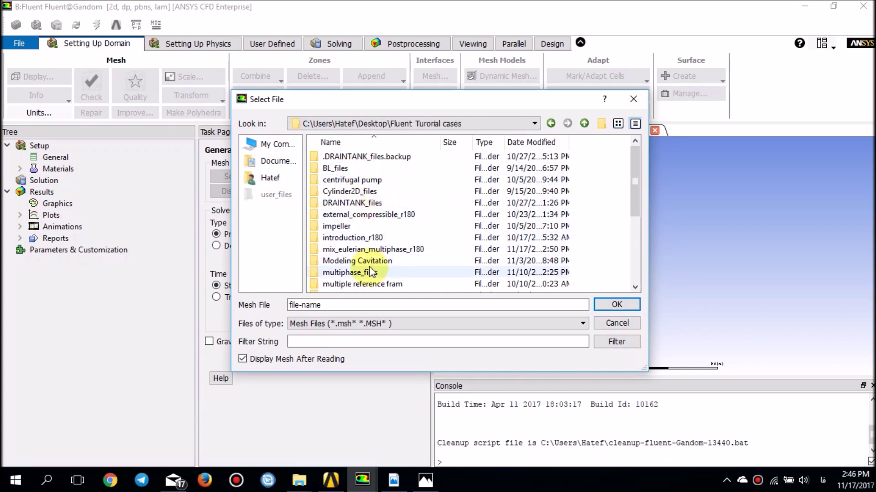
pyautogui.doubleClick(358, 249)
pyautogui.click(349, 157)
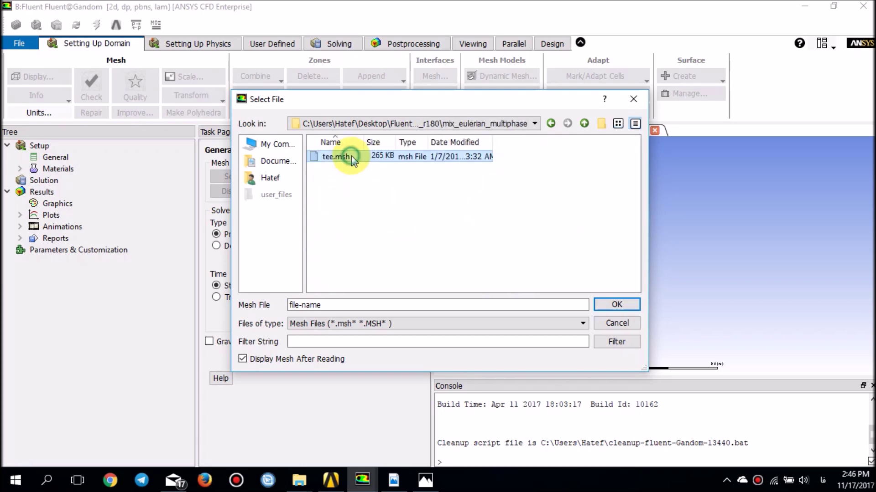
pyautogui.doubleClick(351, 157)
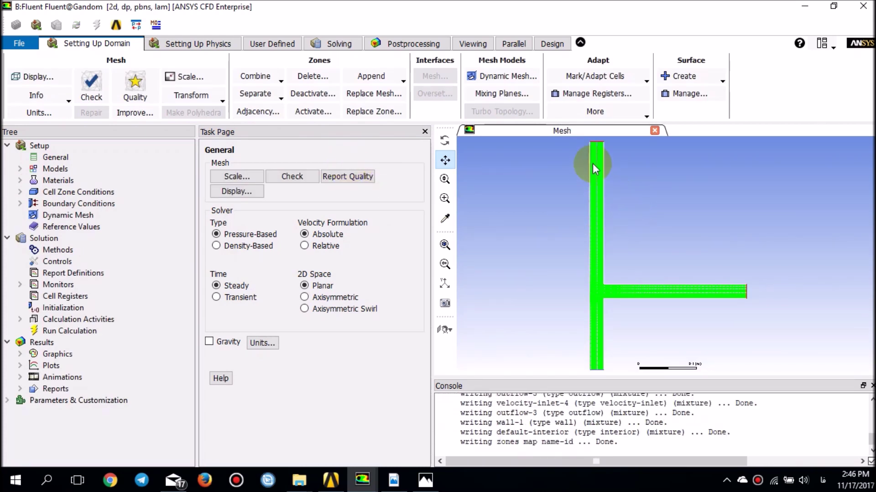
# - Display only the velocity-inlet-4 surface of the tee mesh and fit it to the view
pyautogui.scroll(5, 595, 178)
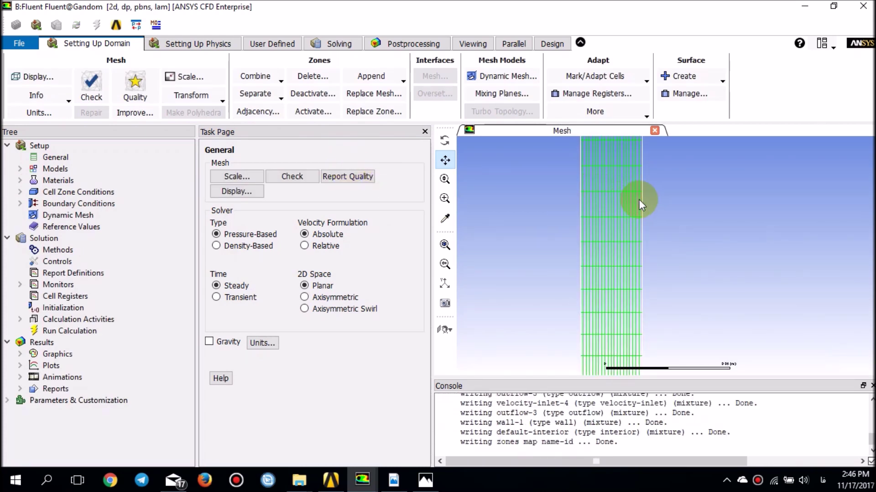
pyautogui.scroll(-5, 631, 197)
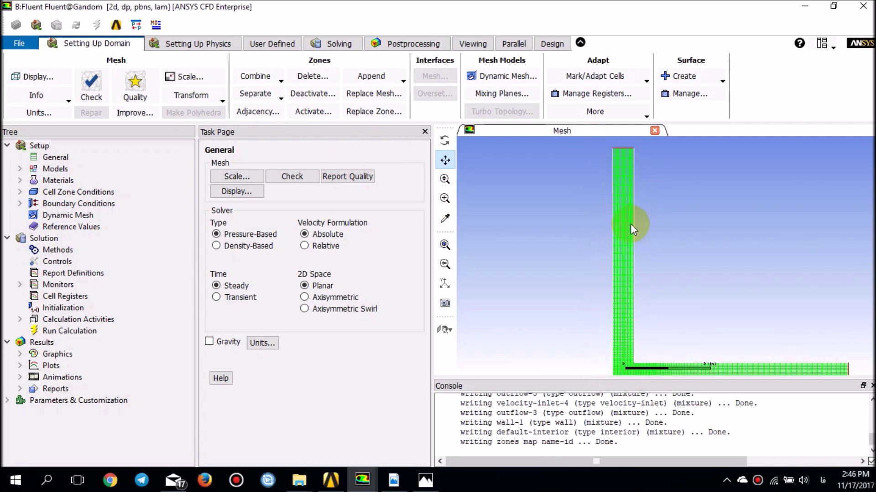
pyautogui.scroll(-3, 630, 319)
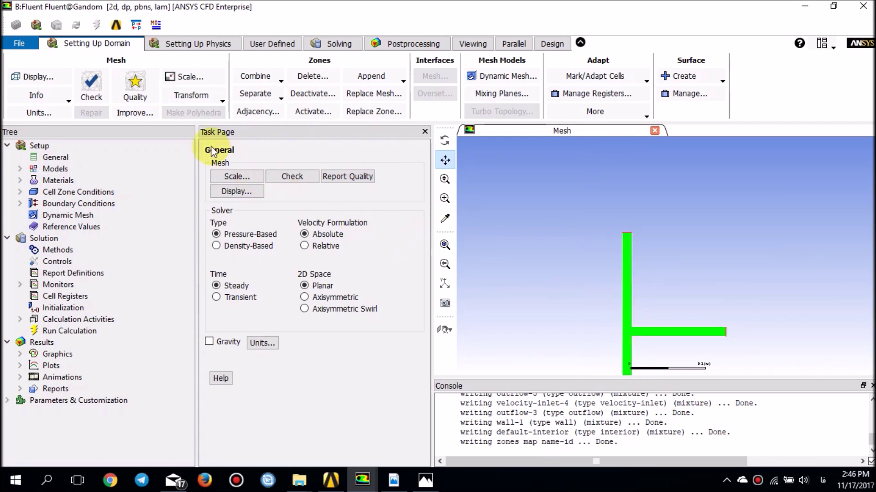
pyautogui.click(33, 76)
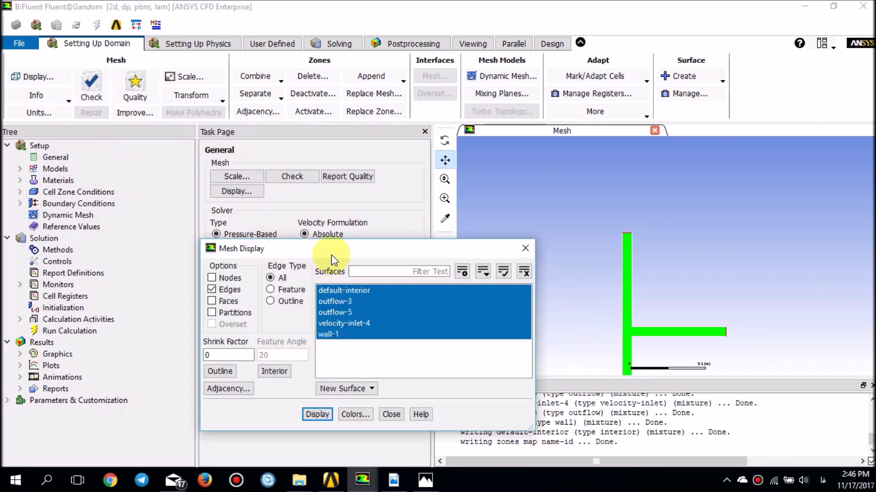
pyautogui.moveTo(330, 255); pyautogui.dragTo(290, 208)
pyautogui.click(300, 277)
pyautogui.click(294, 285)
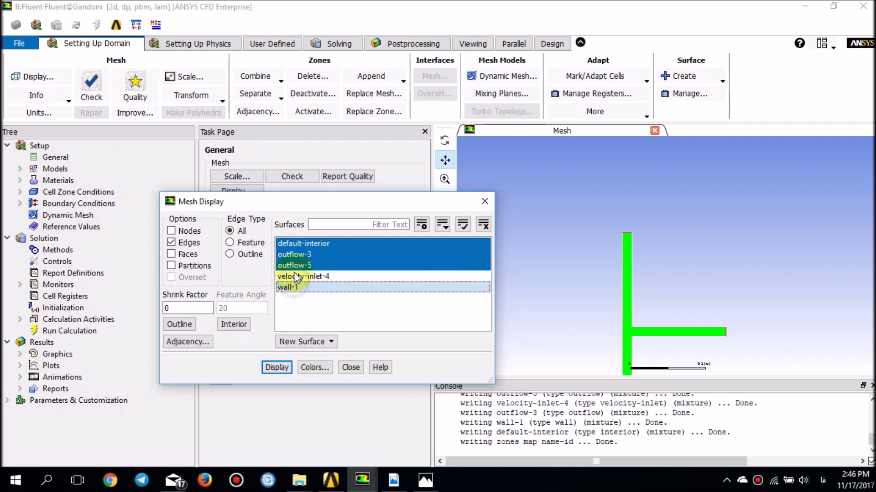
pyautogui.click(300, 244)
pyautogui.click(301, 265)
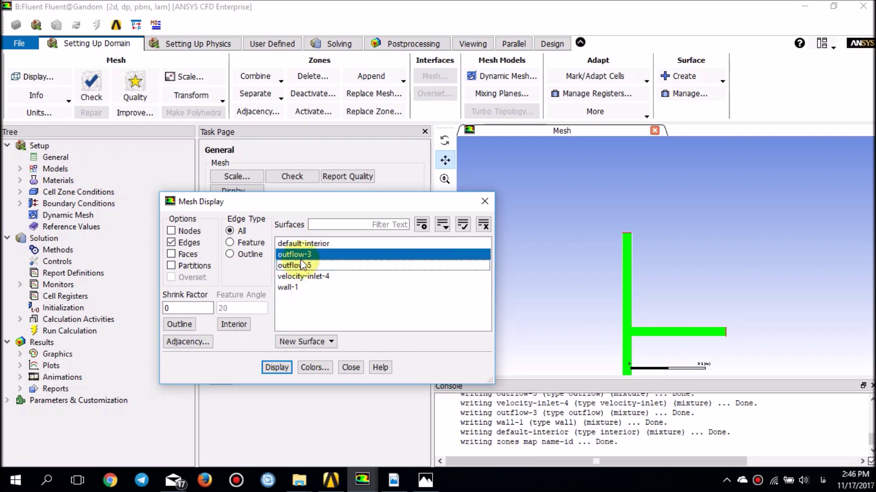
pyautogui.click(296, 255)
pyautogui.click(302, 266)
pyautogui.click(303, 275)
pyautogui.click(304, 276)
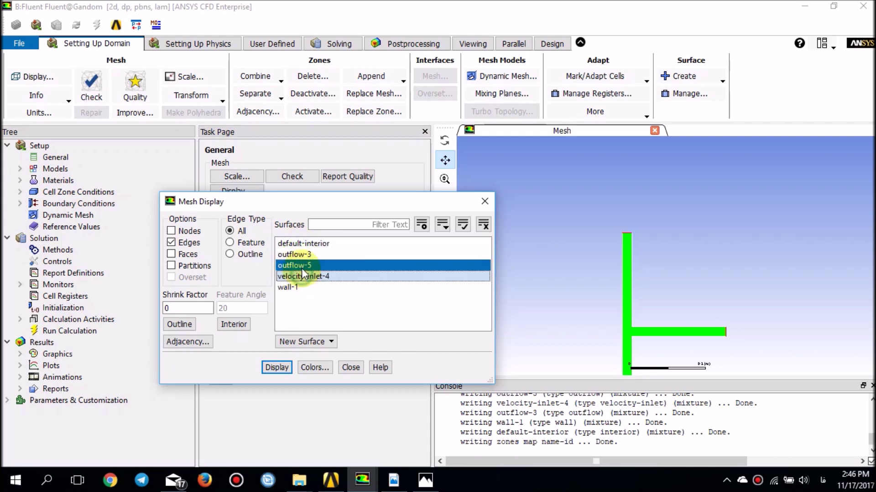
pyautogui.click(300, 265)
pyautogui.click(304, 275)
pyautogui.click(277, 368)
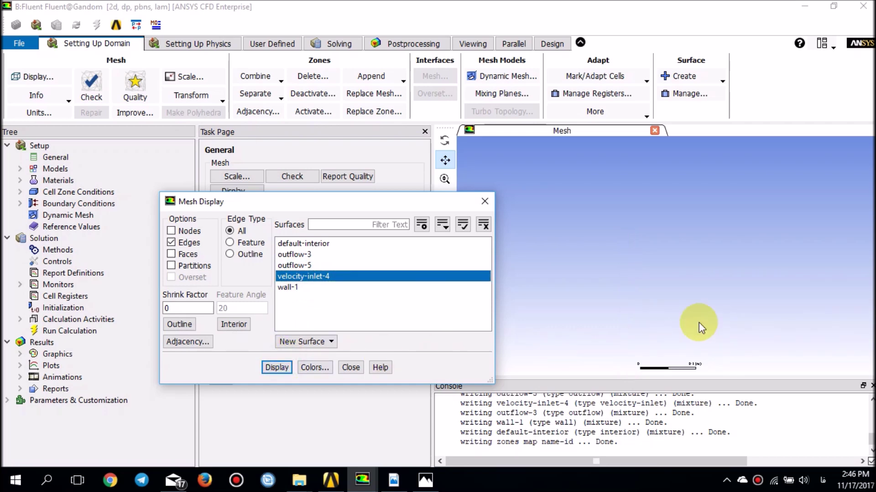
pyautogui.moveTo(367, 201); pyautogui.dragTo(236, 97)
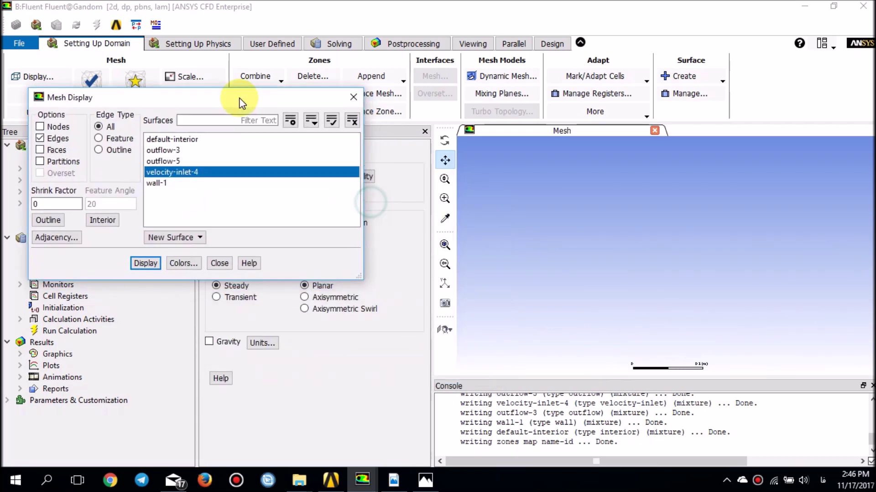
pyautogui.click(445, 245)
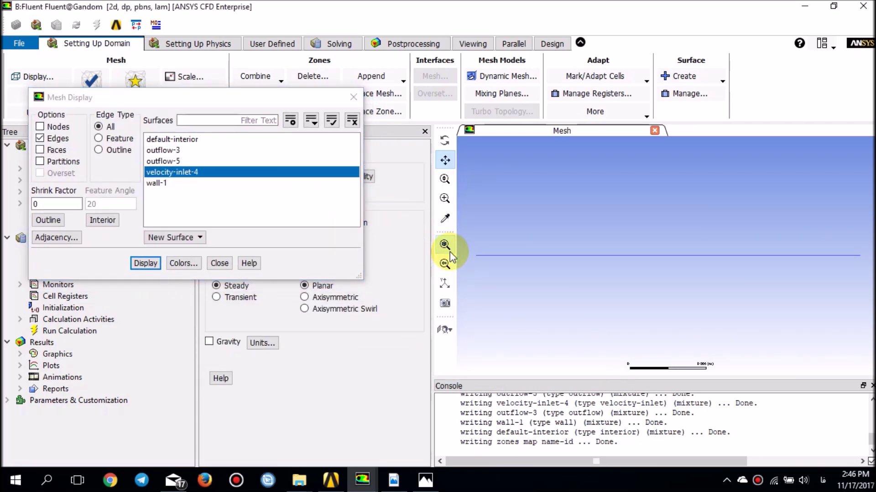
pyautogui.scroll(-1, 618, 278)
pyautogui.scroll(-2, 617, 278)
# - Add the outflow-5 and outflow-3 surfaces to the displayed mesh beside the velocity inlet
pyautogui.click(163, 161)
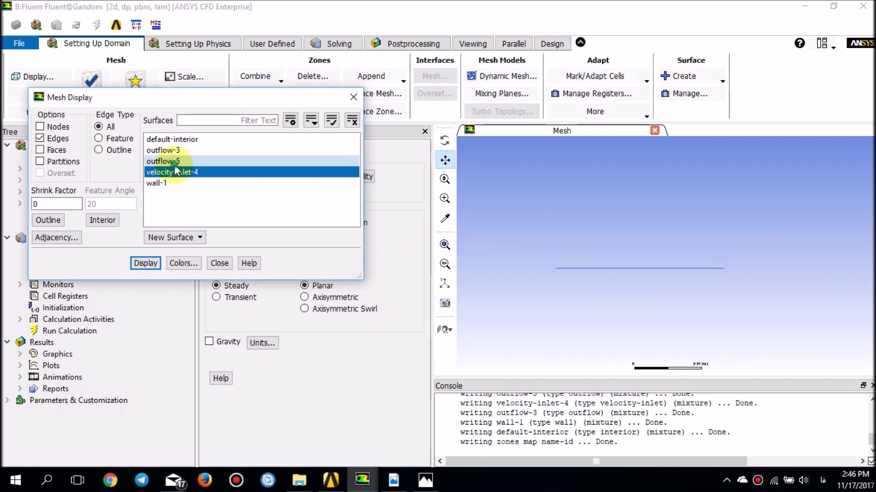
pyautogui.click(145, 263)
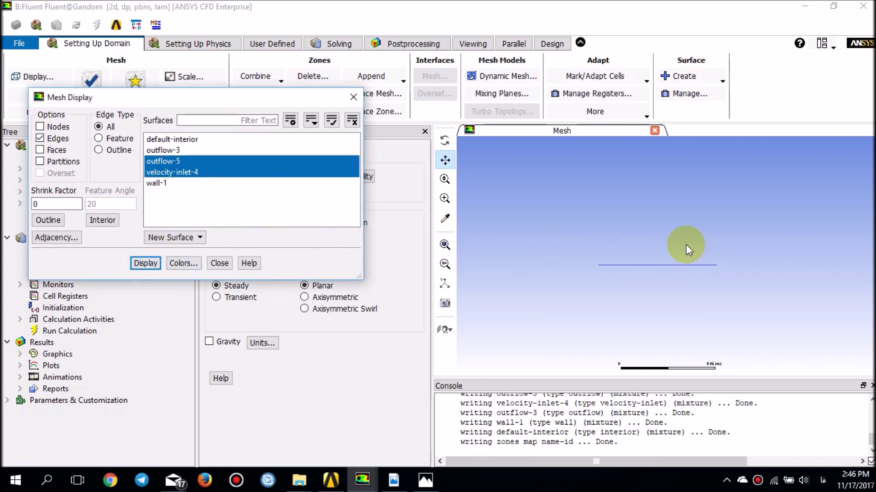
pyautogui.click(445, 244)
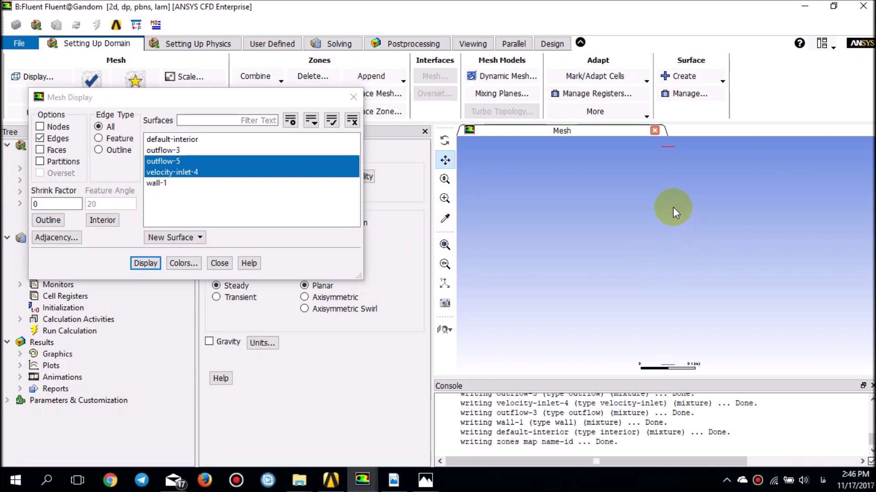
pyautogui.click(163, 150)
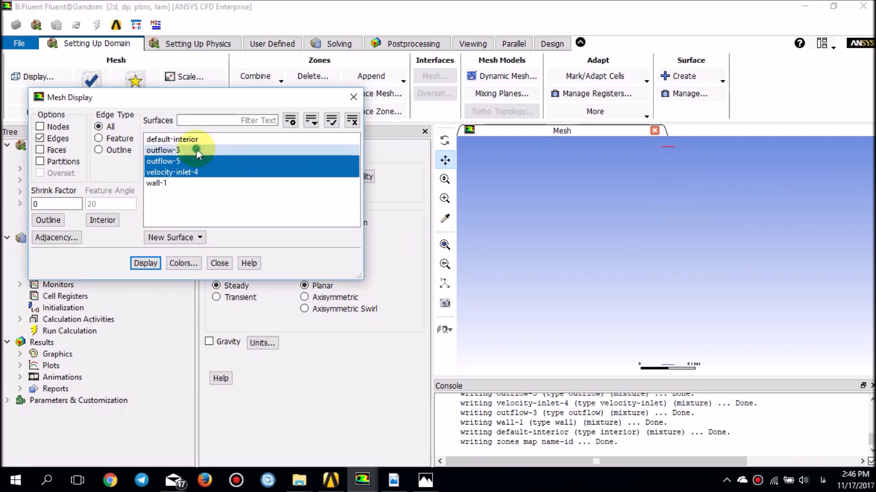
pyautogui.click(146, 264)
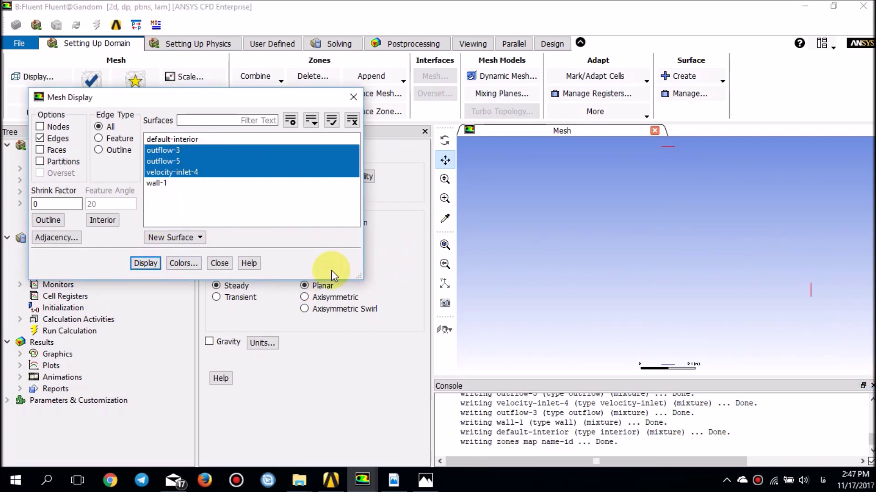
# - Display all mesh surfaces again, including default-interior and wall-1, and close the mesh display settings
pyautogui.moveTo(175, 139); pyautogui.dragTo(173, 184)
pyautogui.click(145, 264)
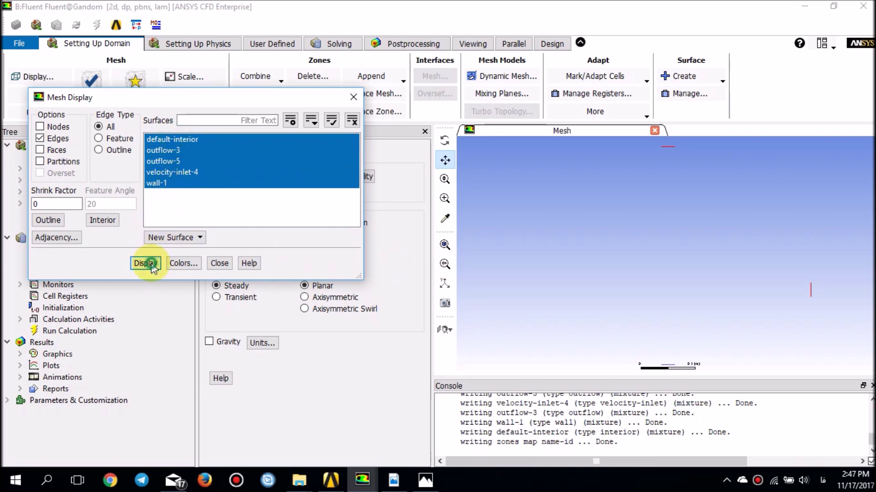
pyautogui.click(353, 97)
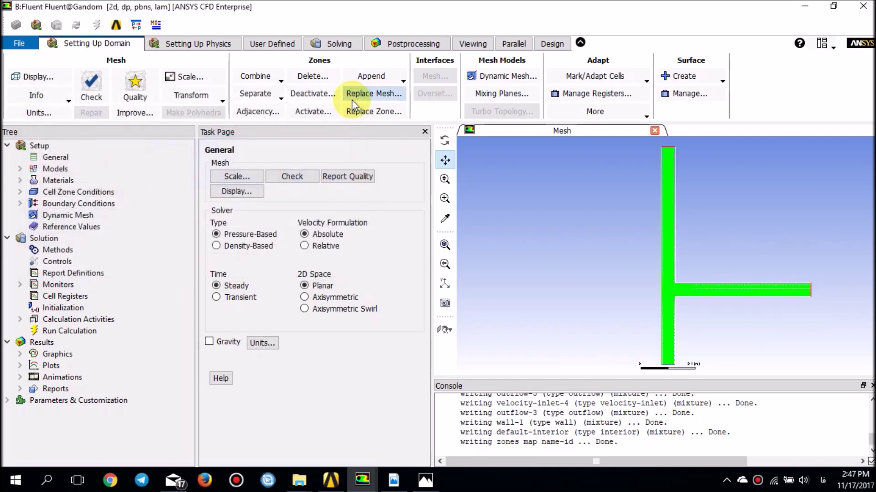
# - Enable gravity in the general setup with a Y gravitational acceleration of -9.81 m/s2
pyautogui.click(40, 158)
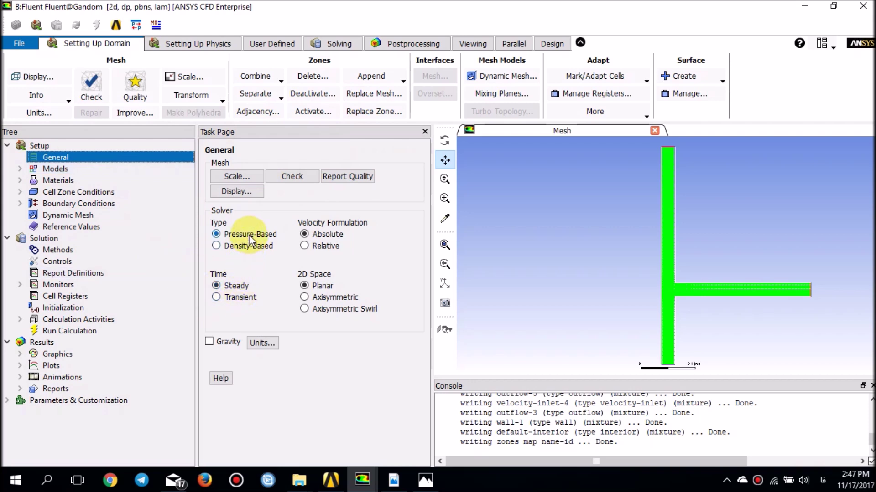
pyautogui.click(208, 341)
pyautogui.click(249, 372)
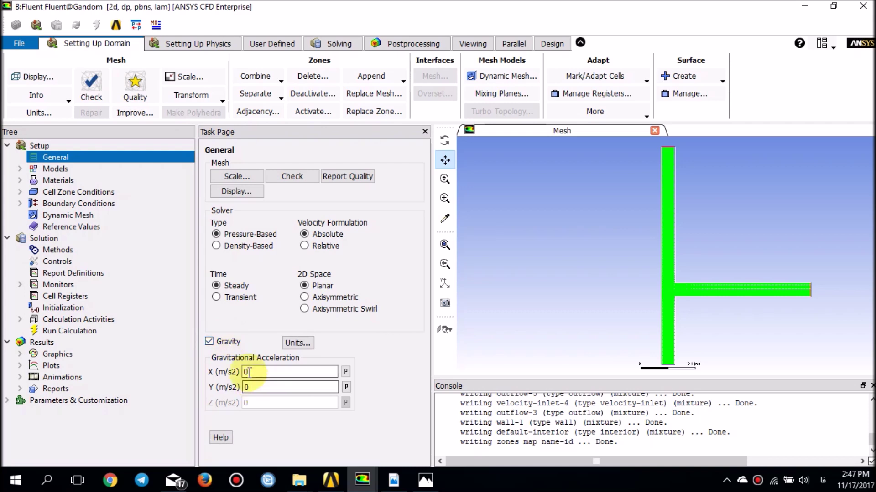
pyautogui.doubleClick(246, 388)
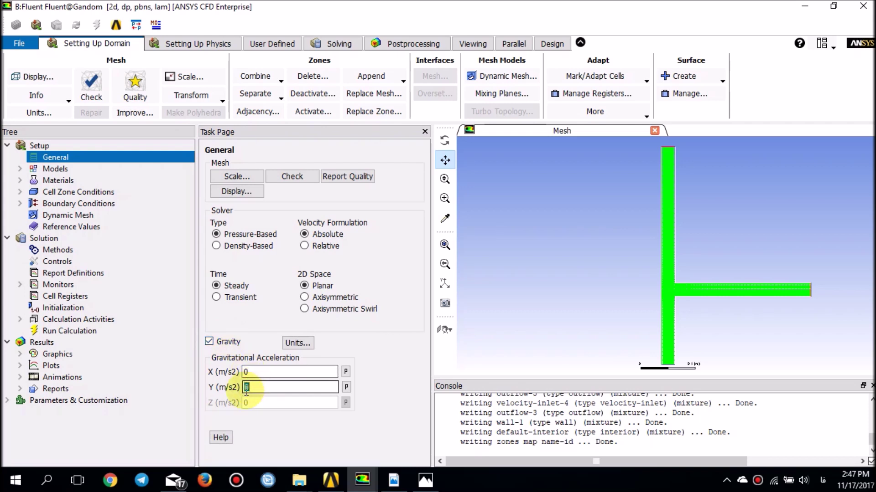
pyautogui.write('-')
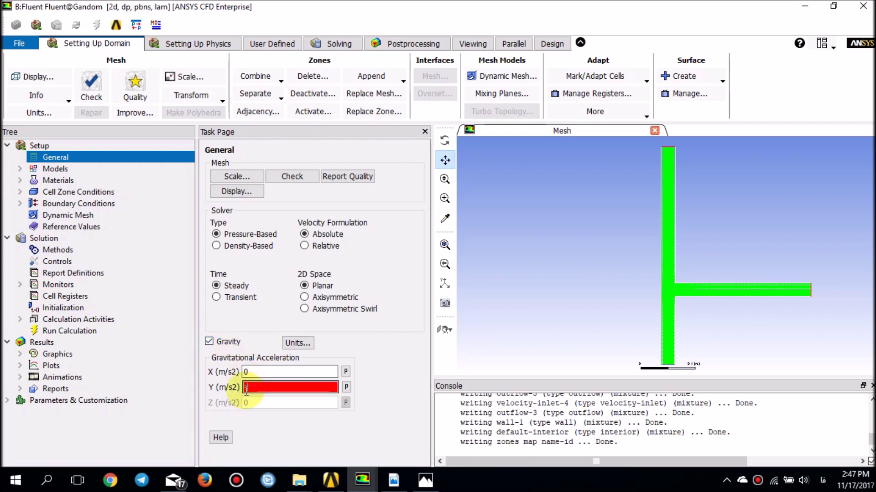
pyautogui.write('9.81')
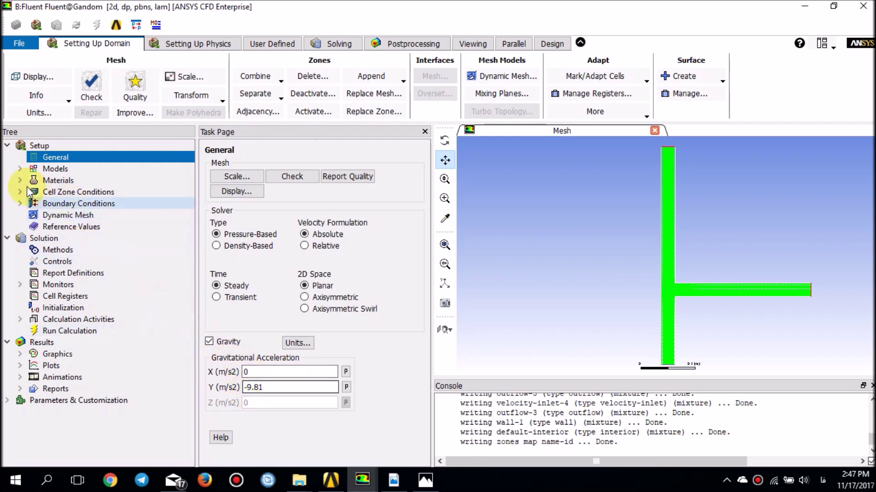
# - Copy the fluid material water-liquid (h2o<l>) from the Fluent database into the case materials
pyautogui.click(19, 169)
pyautogui.click(19, 169)
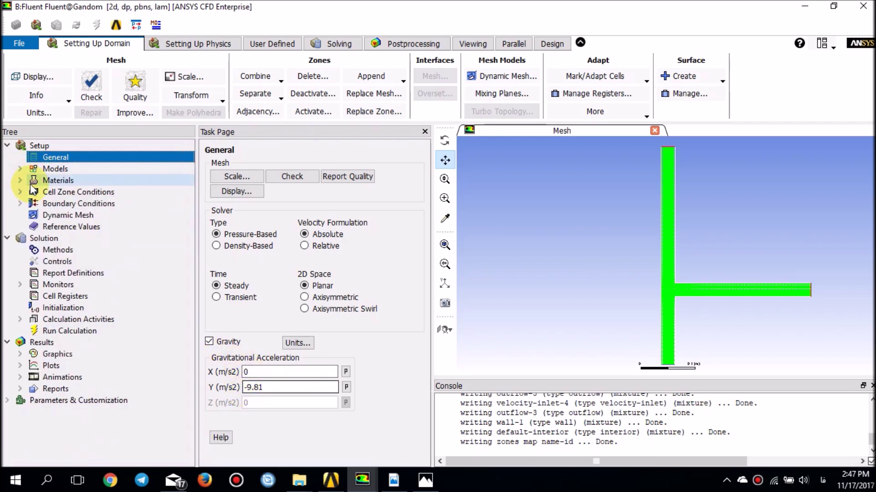
pyautogui.doubleClick(47, 181)
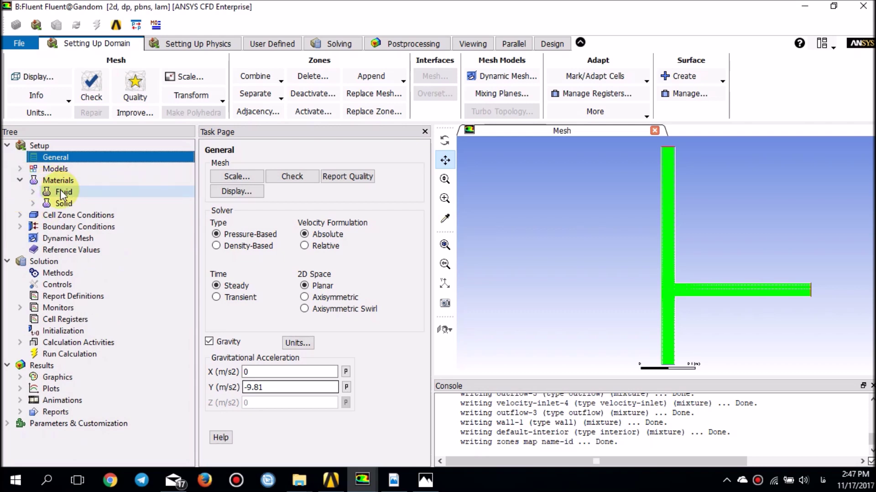
pyautogui.click(61, 192)
pyautogui.doubleClick(69, 203)
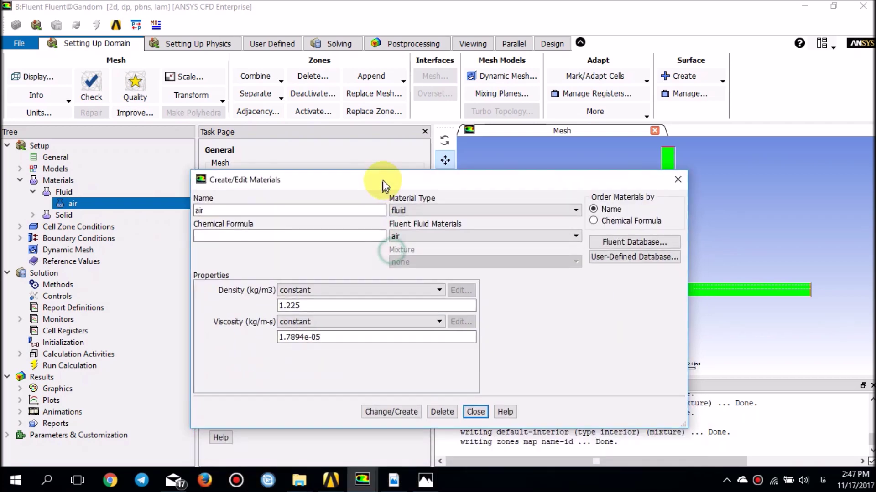
pyautogui.click(631, 240)
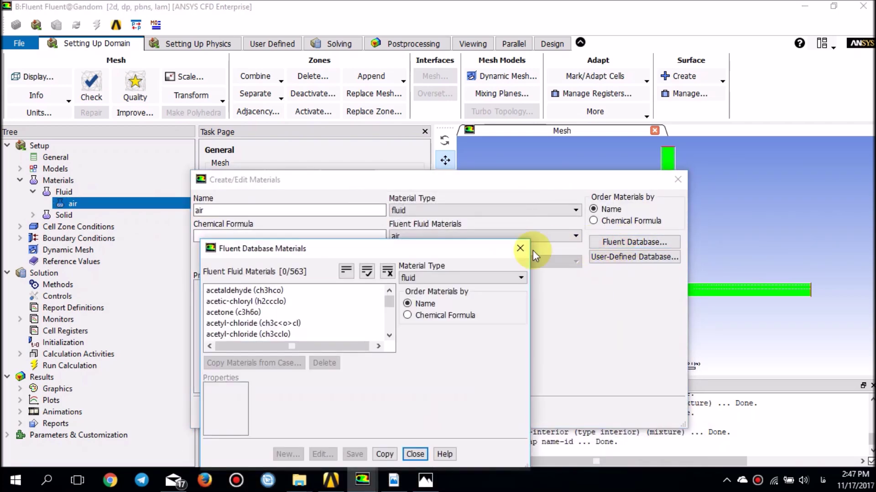
pyautogui.moveTo(396, 250); pyautogui.dragTo(390, 184)
pyautogui.moveTo(382, 232); pyautogui.dragTo(383, 264)
pyautogui.click(264, 250)
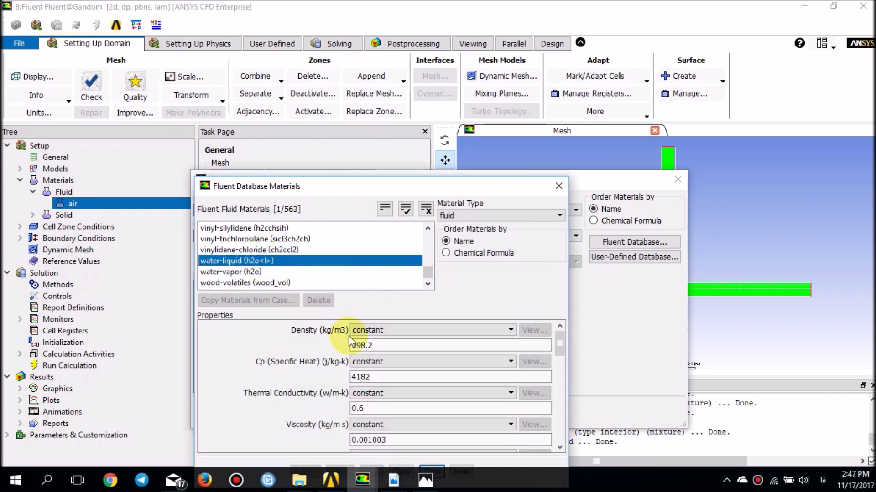
pyautogui.moveTo(425, 190); pyautogui.dragTo(414, 117)
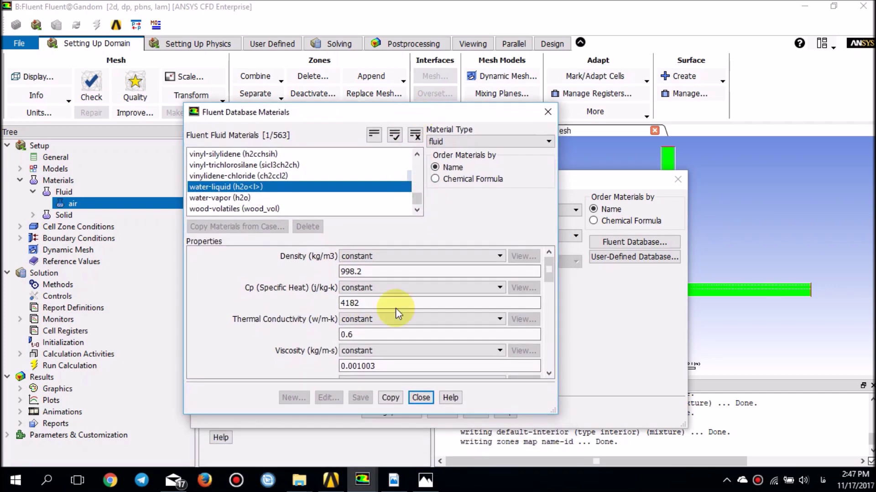
pyautogui.click(391, 398)
pyautogui.click(421, 398)
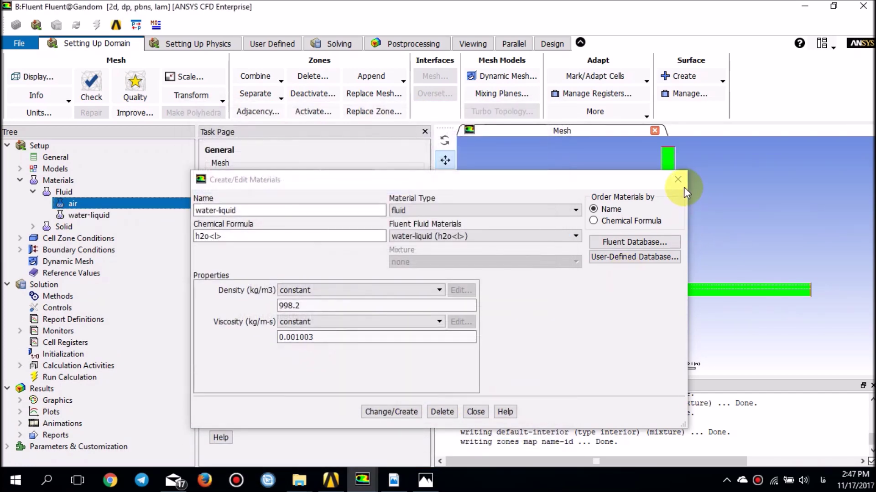
# - Enable the Mixture multiphase model with two Eulerian phases, slip velocity and implicit body force
pyautogui.click(682, 186)
pyautogui.click(20, 168)
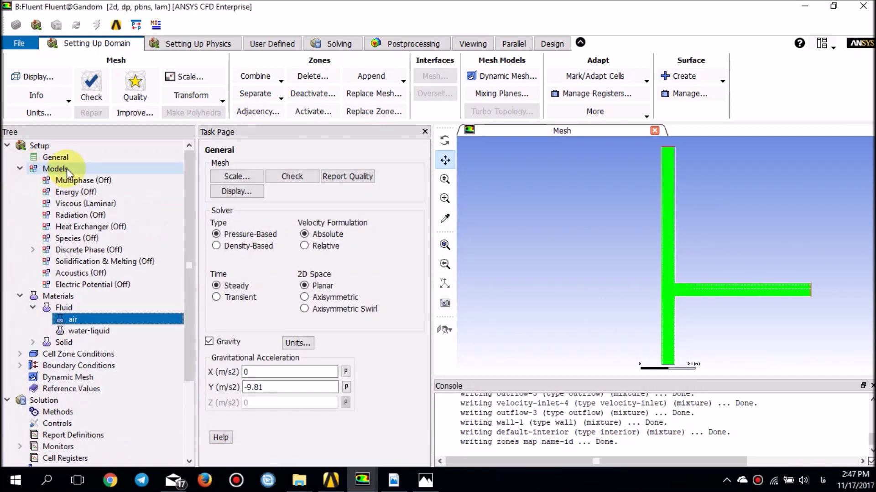
pyautogui.doubleClick(77, 180)
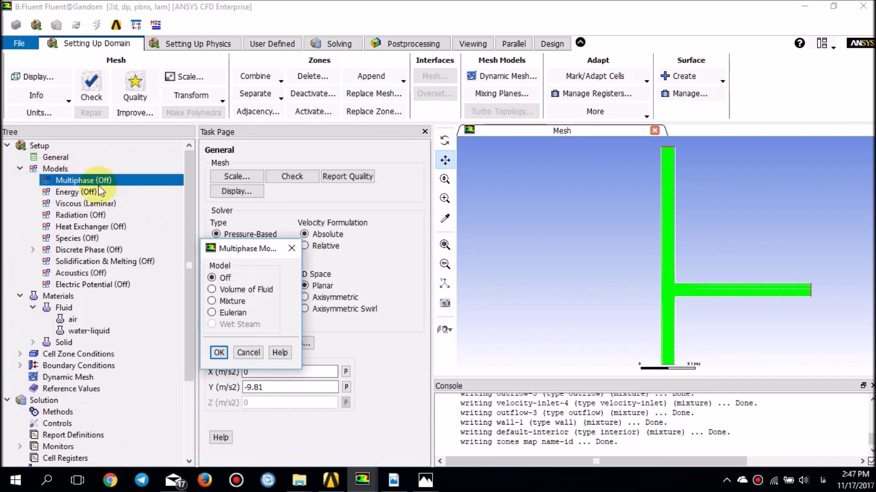
pyautogui.moveTo(235, 250); pyautogui.dragTo(287, 172)
pyautogui.click(236, 257)
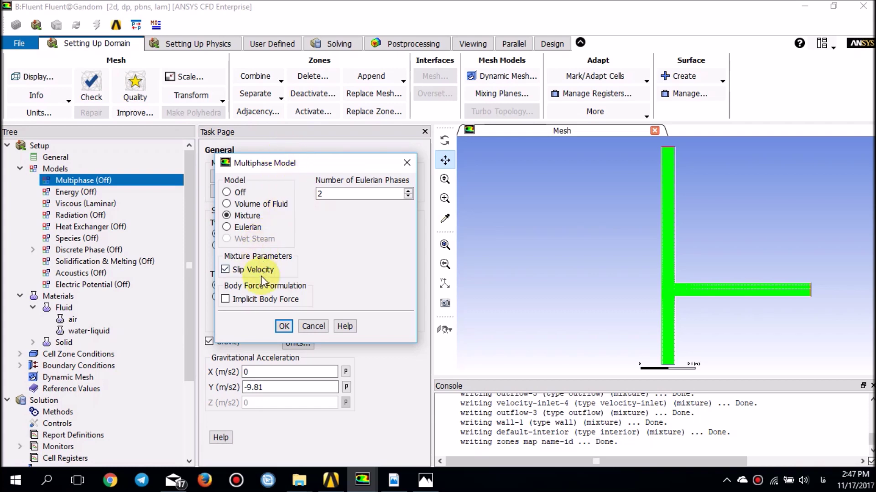
pyautogui.click(266, 298)
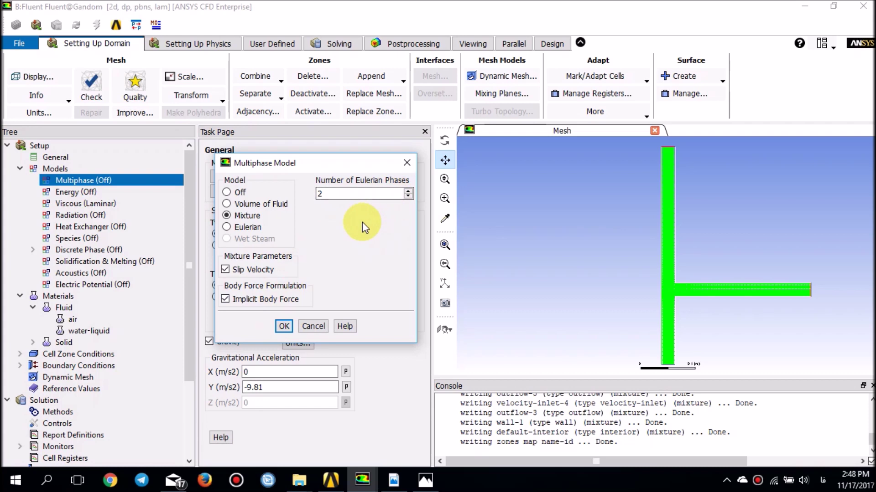
pyautogui.click(283, 326)
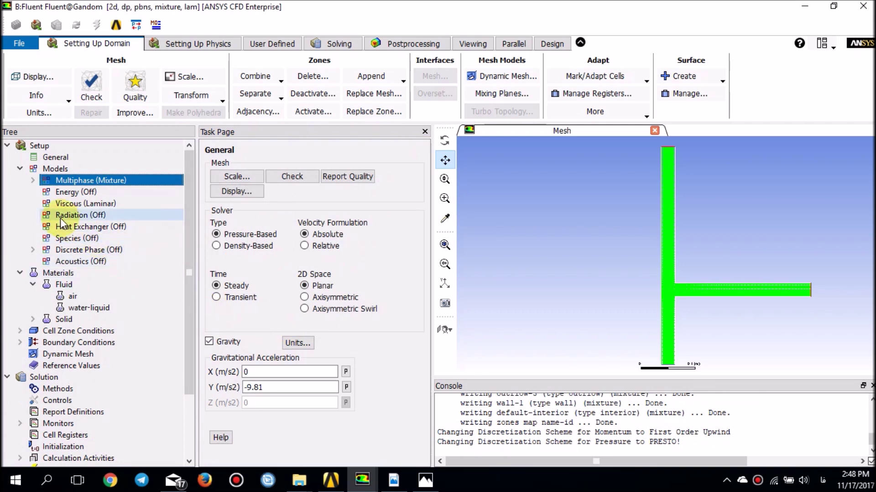
# - Set the viscous model to Realizable k-epsilon with standard wall functions
pyautogui.doubleClick(64, 204)
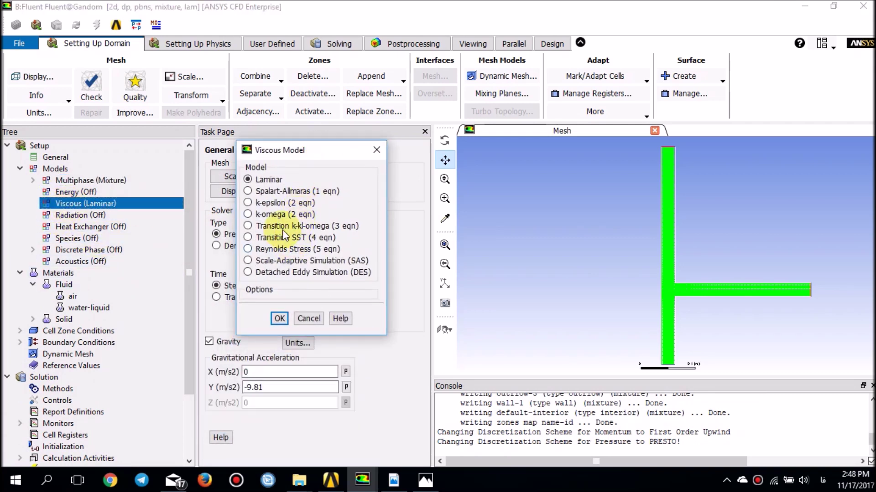
pyautogui.click(272, 203)
pyautogui.moveTo(297, 157); pyautogui.dragTo(301, 72)
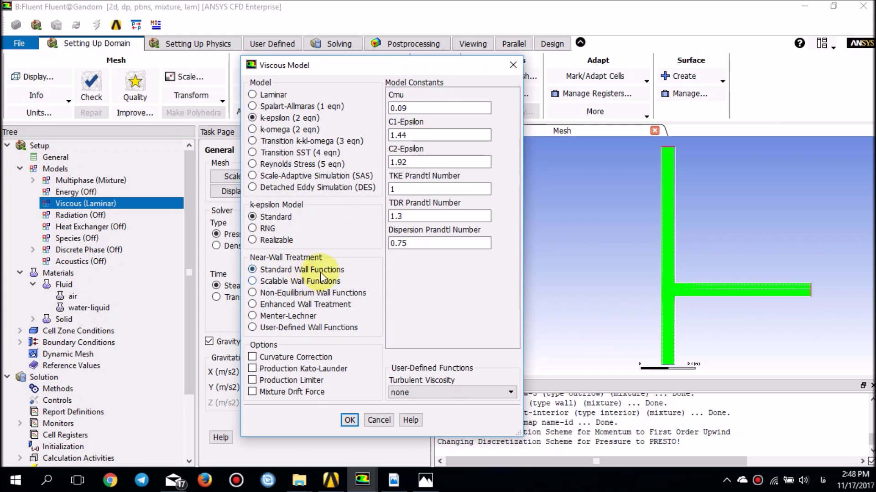
pyautogui.click(276, 241)
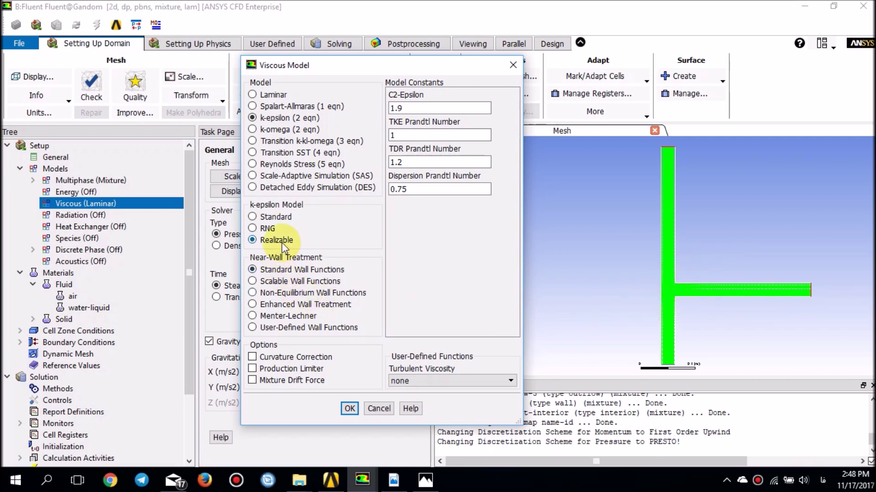
pyautogui.click(350, 405)
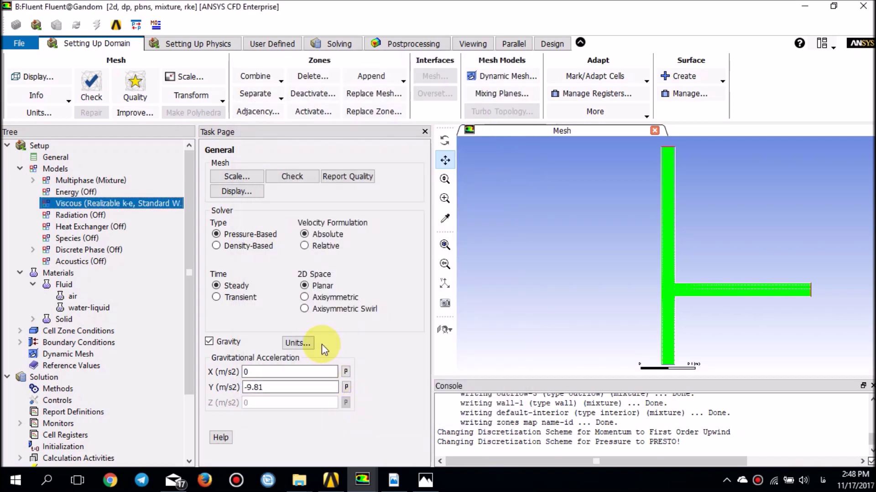
# - Assign water-liquid as the material of the primary phase, phase-1
pyautogui.click(210, 48)
pyautogui.click(441, 103)
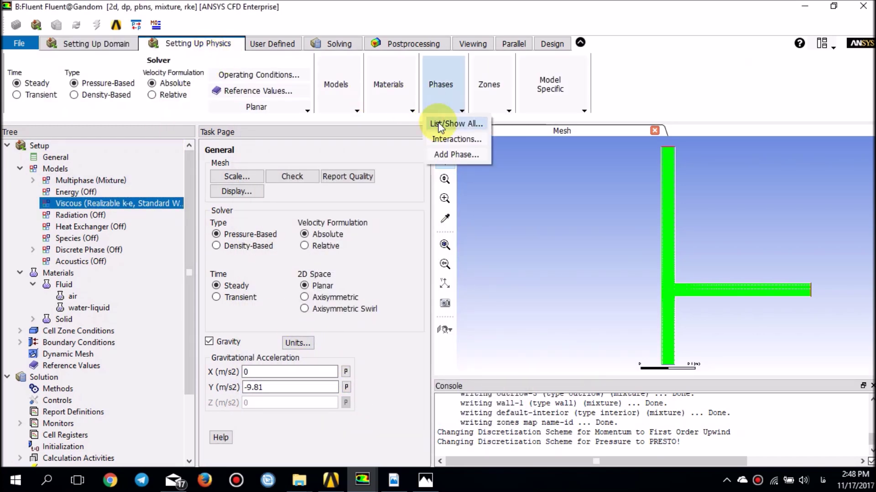
pyautogui.click(439, 124)
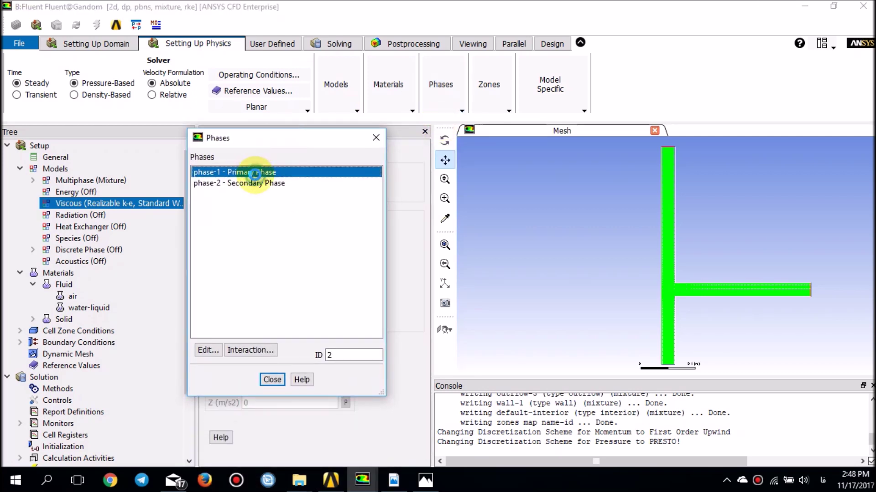
pyautogui.doubleClick(256, 173)
pyautogui.click(295, 292)
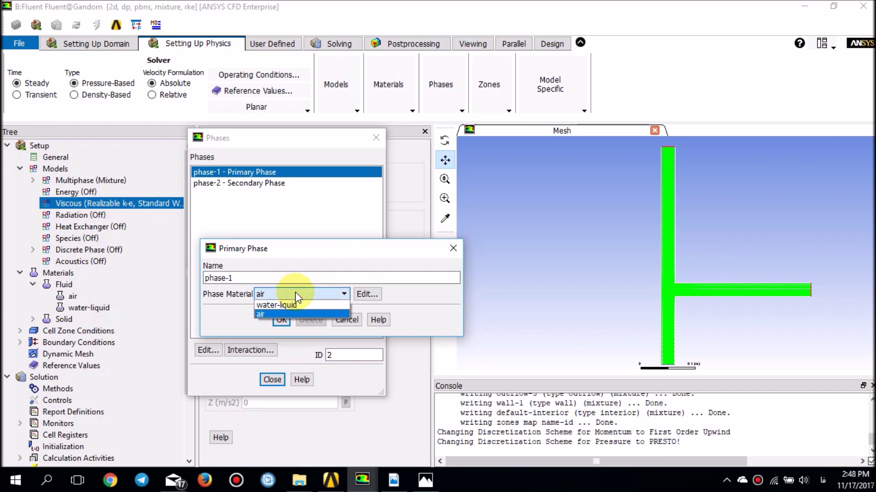
pyautogui.click(299, 305)
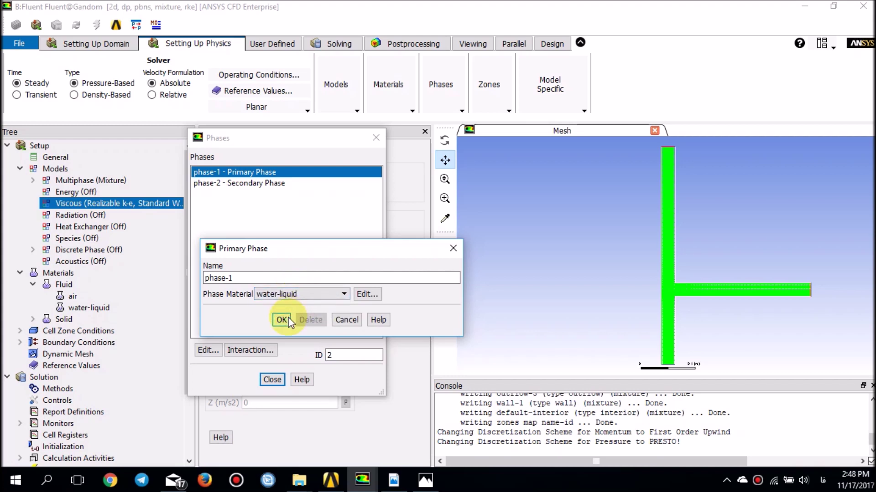
pyautogui.click(281, 320)
# - Rename the primary phase as water
pyautogui.doubleClick(249, 174)
pyautogui.click(280, 278)
pyautogui.doubleClick(280, 278)
pyautogui.press('BackSpace')
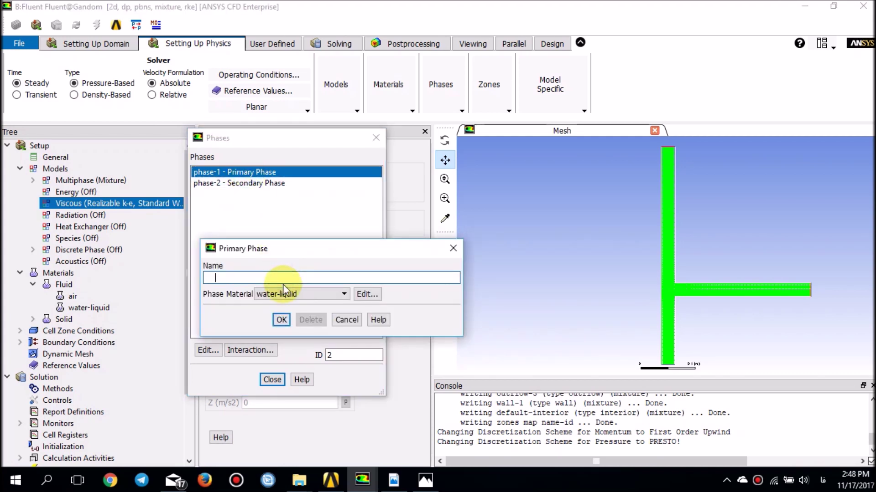
pyautogui.hotkey('alt', 'shift')
pyautogui.write('water')
pyautogui.click(281, 320)
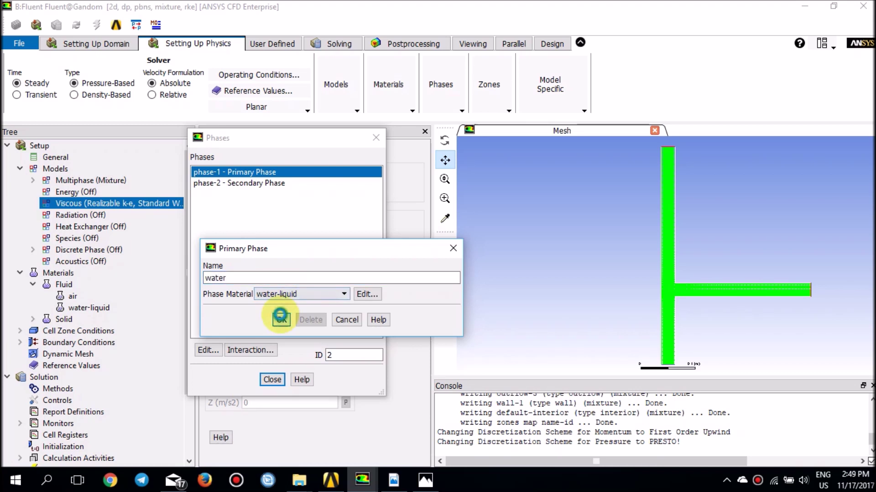
# - Name the secondary phase air and assign air as its phase material
pyautogui.doubleClick(264, 185)
pyautogui.doubleClick(267, 274)
pyautogui.write('air')
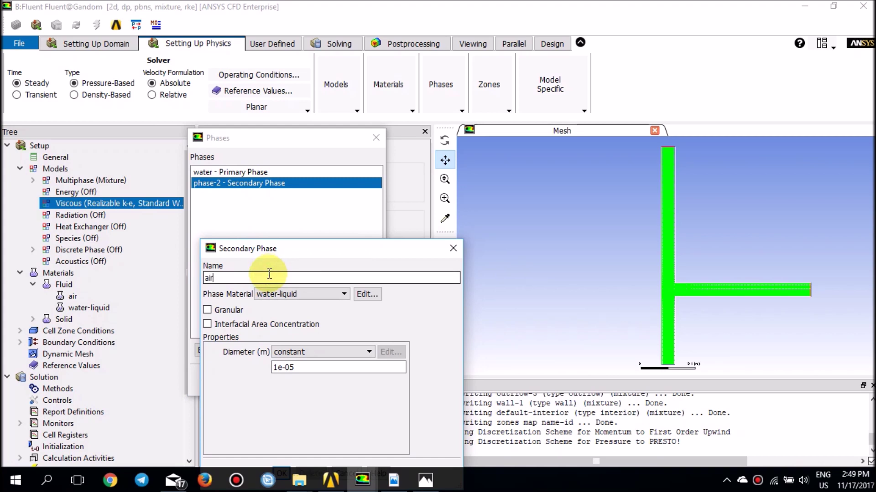
pyautogui.click(292, 292)
pyautogui.click(292, 292)
pyautogui.click(292, 293)
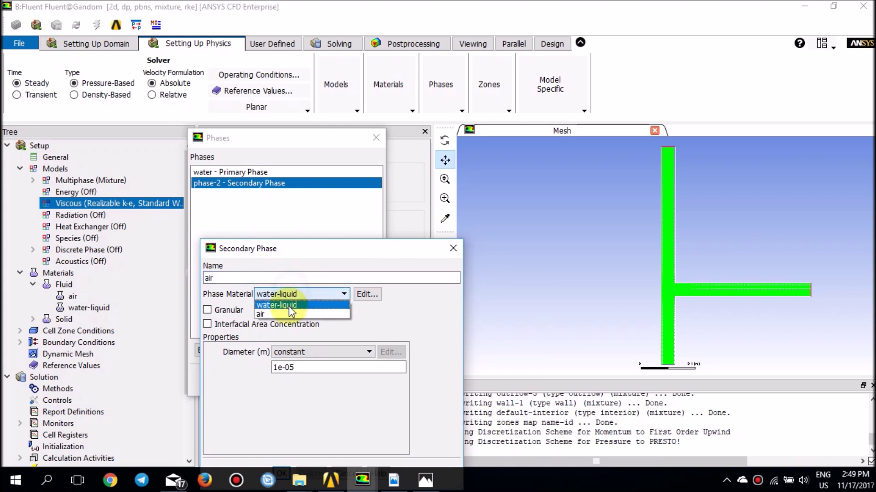
pyautogui.click(288, 313)
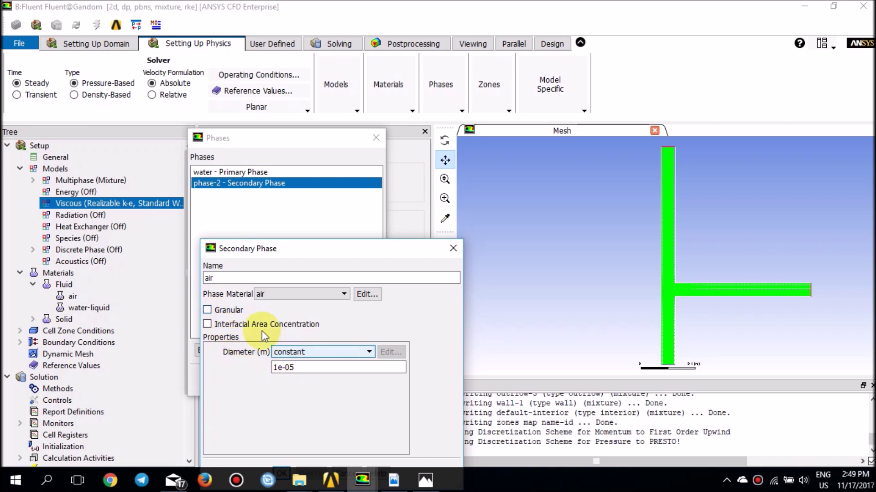
# - Set the secondary phase's constant diameter to 0.001 m and close the phase definitions
pyautogui.doubleClick(290, 372)
pyautogui.write('0.0')
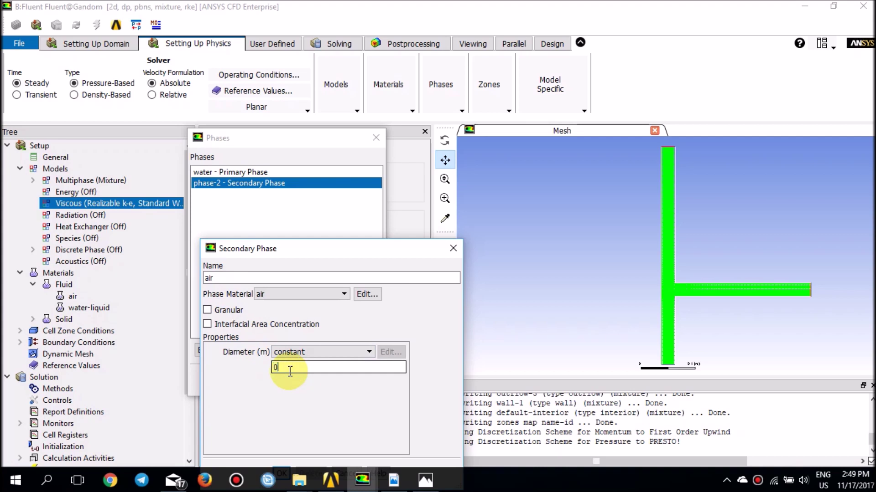
pyautogui.write('01')
pyautogui.moveTo(292, 249); pyautogui.dragTo(326, 158)
pyautogui.click(316, 383)
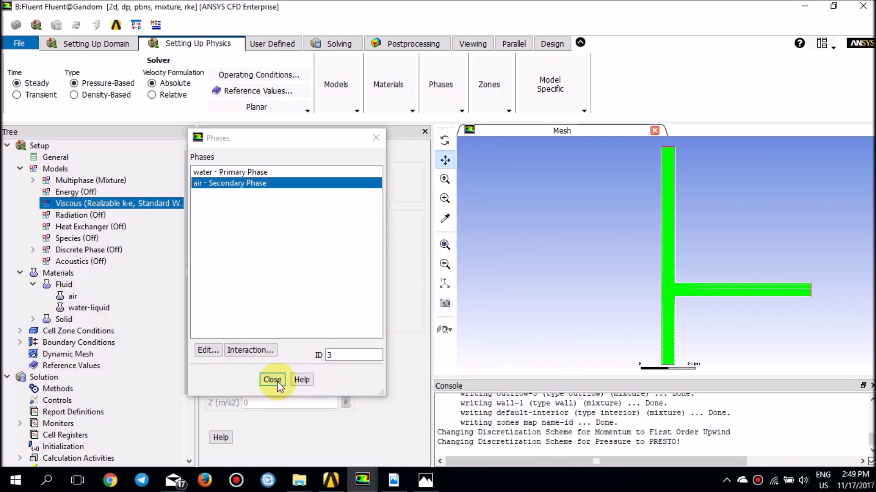
pyautogui.click(274, 380)
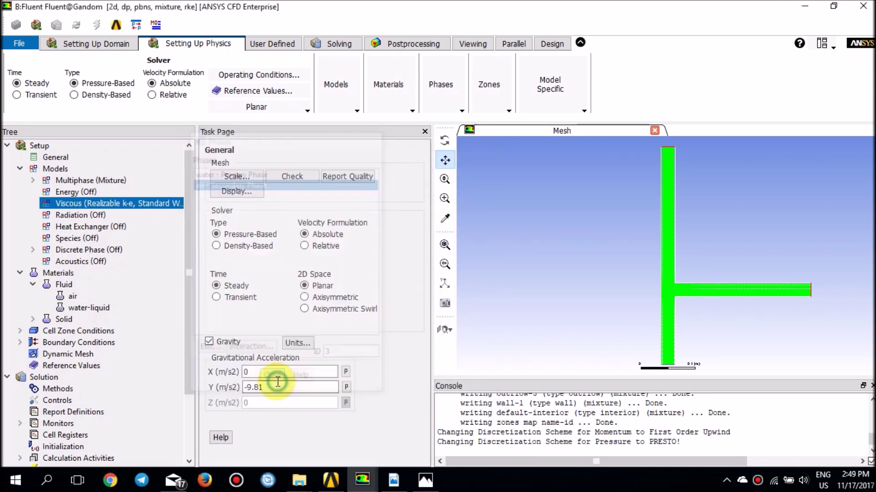
# - Choose schiller-naumann as the drag coefficient for the air-water phase interaction, without drag modification
pyautogui.click(446, 110)
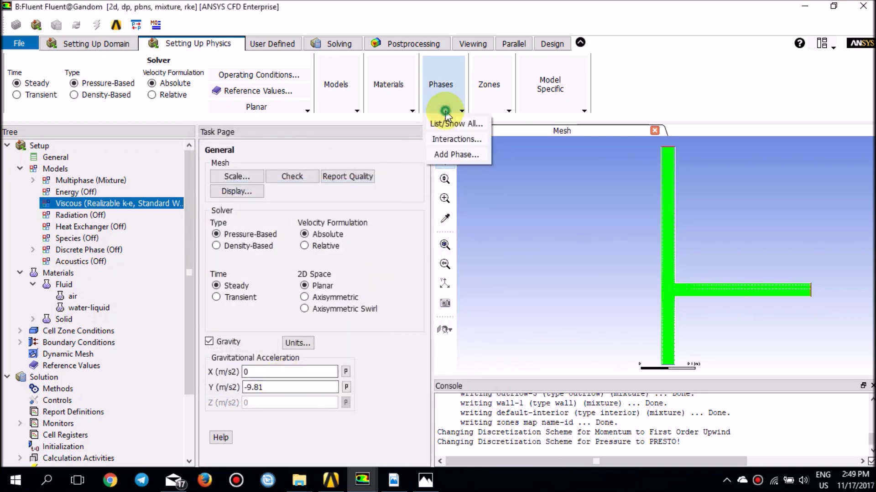
pyautogui.click(456, 139)
pyautogui.moveTo(387, 248); pyautogui.dragTo(260, 196)
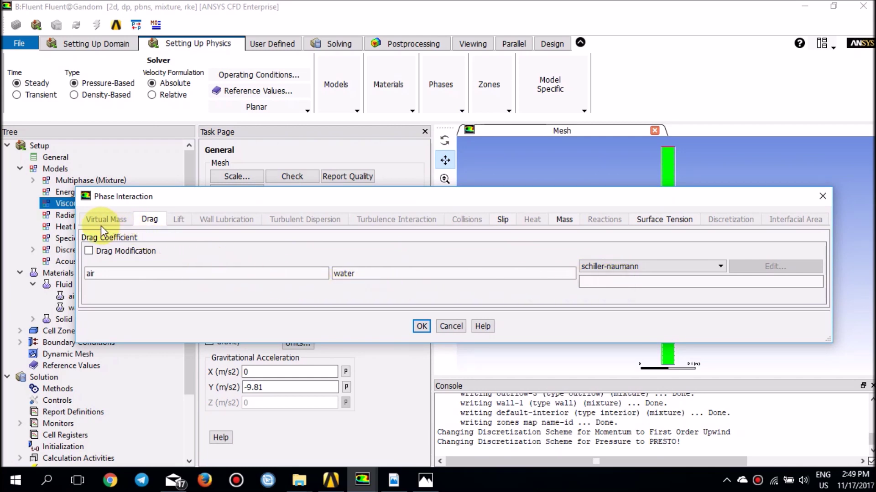
pyautogui.moveTo(195, 198); pyautogui.dragTo(227, 185)
pyautogui.click(171, 223)
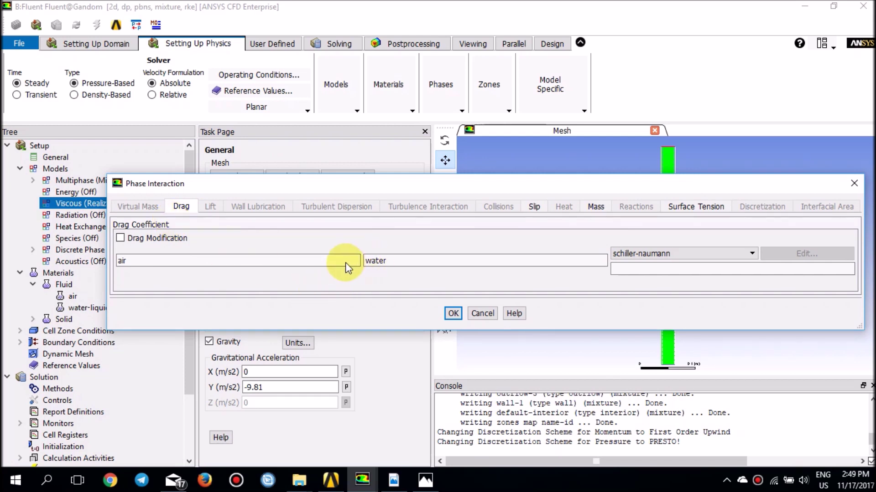
pyautogui.click(519, 185)
pyautogui.moveTo(502, 185); pyautogui.dragTo(457, 187)
pyautogui.click(605, 254)
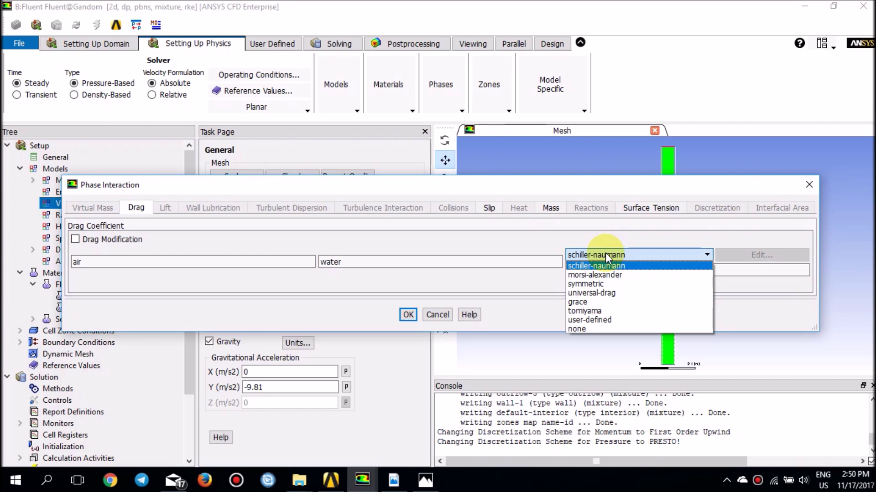
pyautogui.click(607, 266)
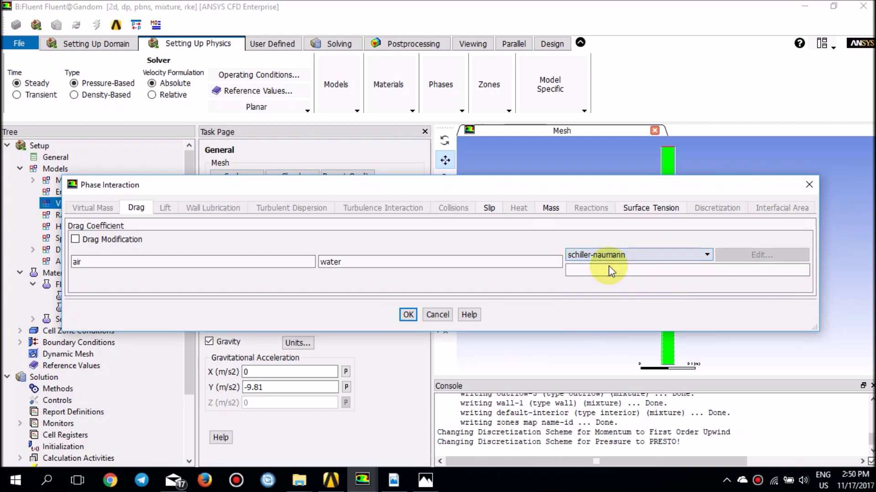
# - Review the slip, mass transfer and surface tension settings of the air-water pair and accept the phase interaction settings
pyautogui.click(492, 211)
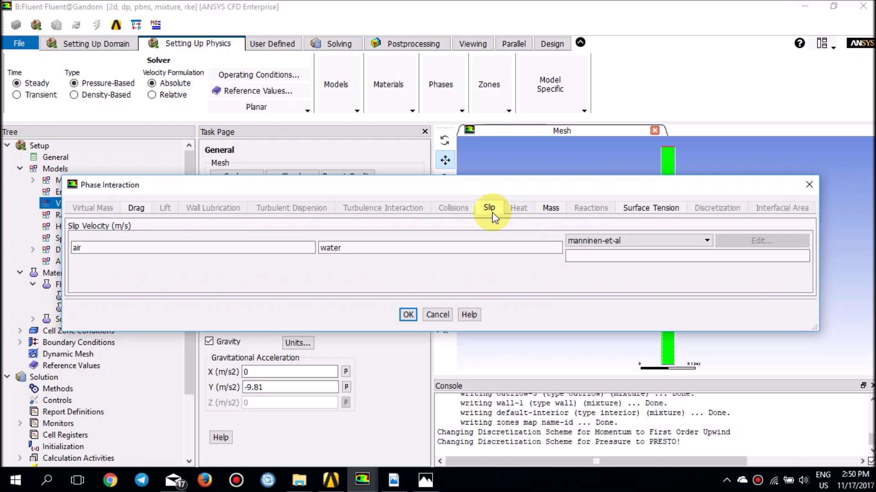
pyautogui.click(551, 214)
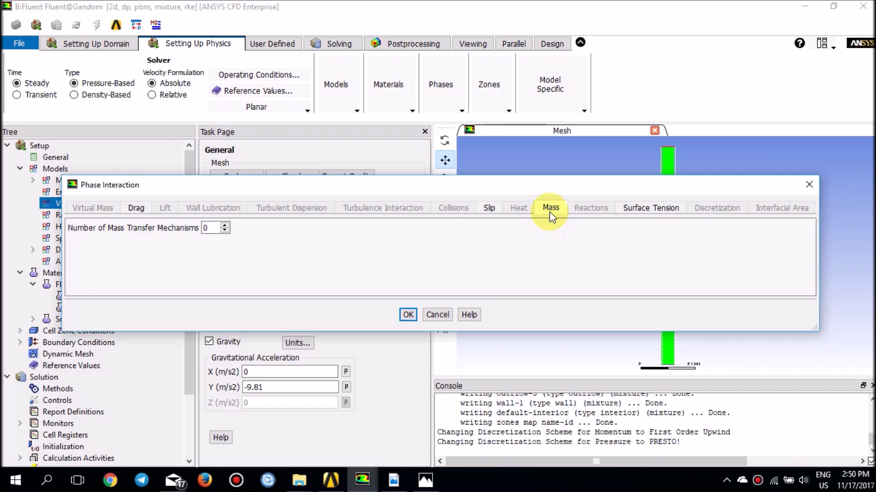
pyautogui.click(634, 213)
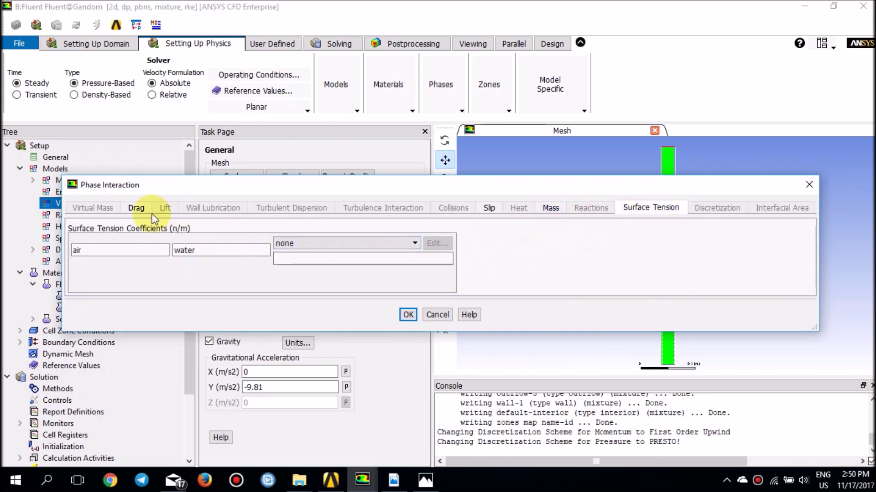
pyautogui.click(137, 209)
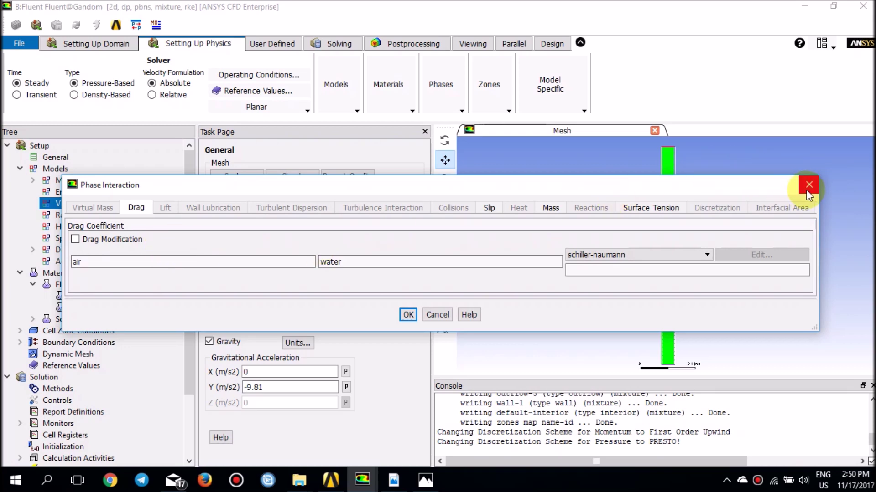
pyautogui.click(408, 315)
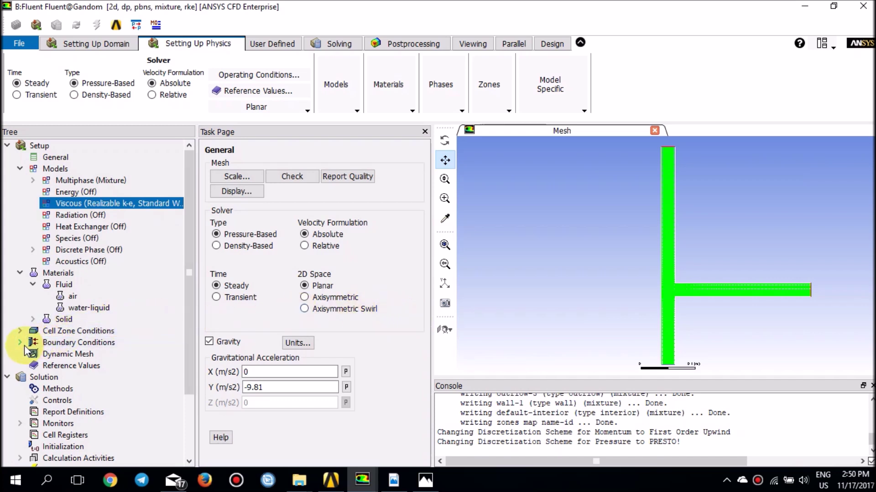
# - Review the mixture-phase pressure and turbulence settings of velocity-inlet-4 and accept them with the Intensity and Viscosity Ratio method
pyautogui.click(67, 345)
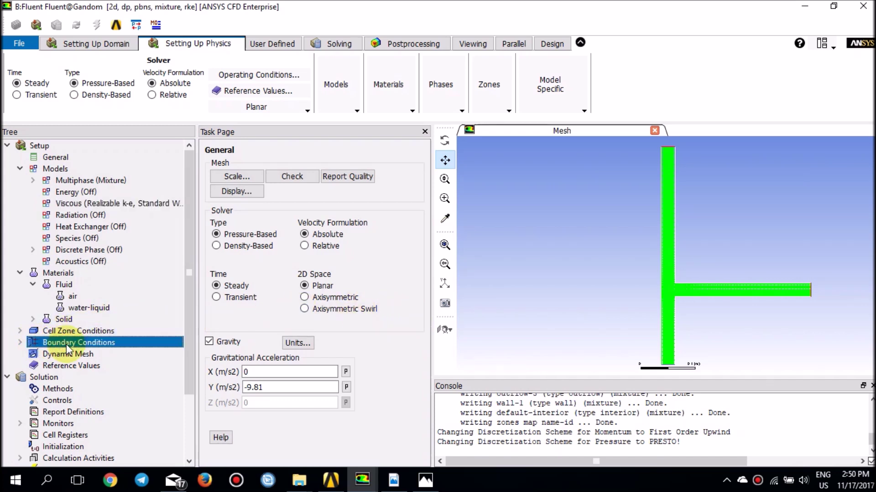
pyautogui.doubleClick(67, 344)
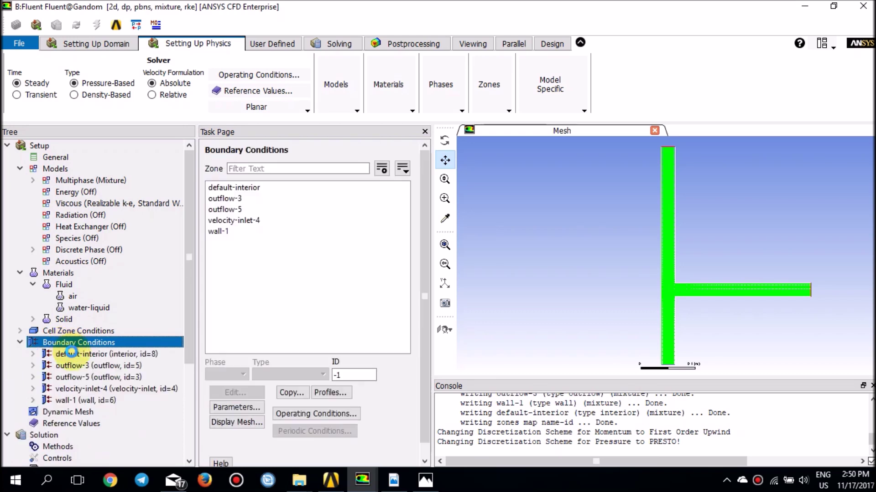
pyautogui.click(229, 221)
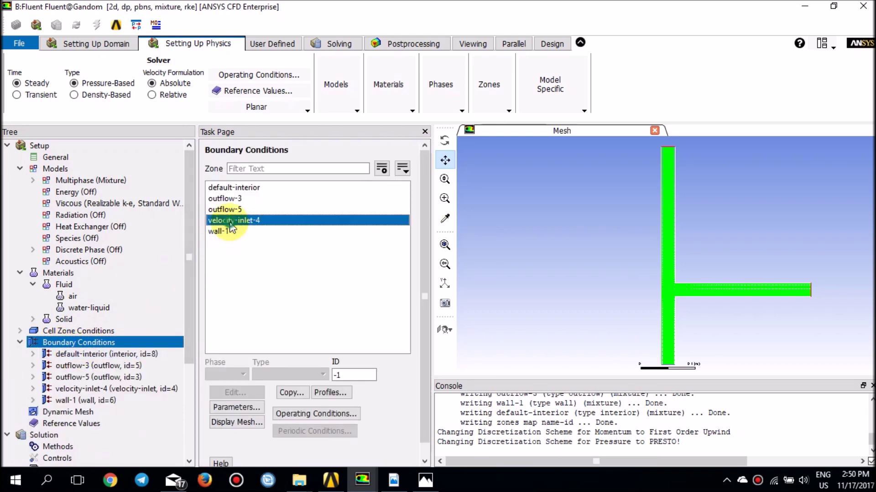
pyautogui.doubleClick(229, 221)
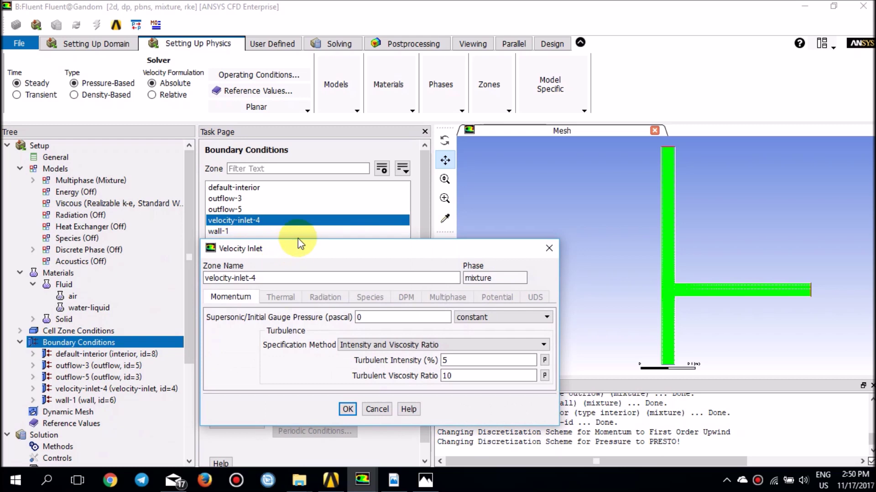
pyautogui.moveTo(306, 249); pyautogui.dragTo(292, 165)
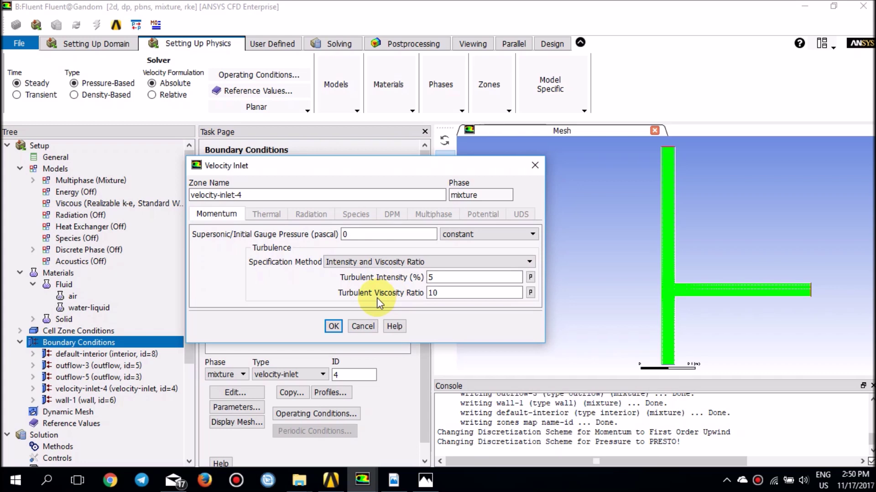
pyautogui.click(333, 326)
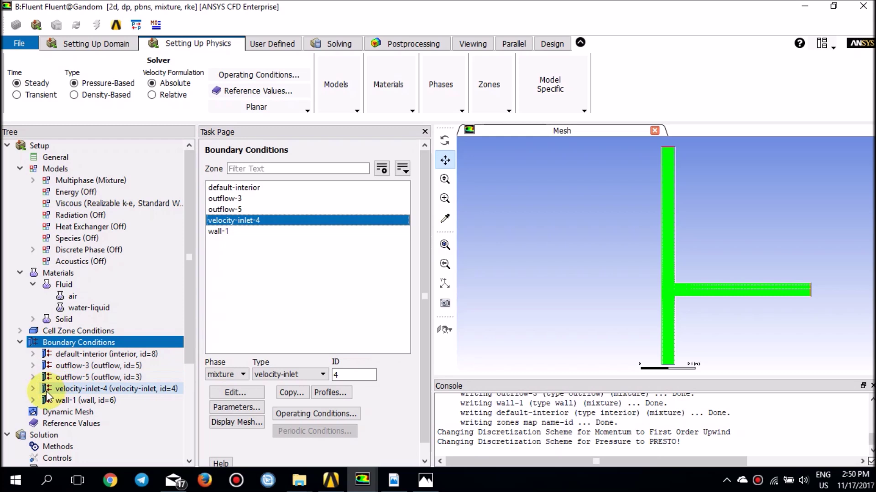
# - Set the water phase's velocity magnitude at velocity-inlet-4 to 1.53 m/s, normal to the boundary
pyautogui.click(33, 389)
pyautogui.scroll(-1, 59, 386)
pyautogui.click(75, 365)
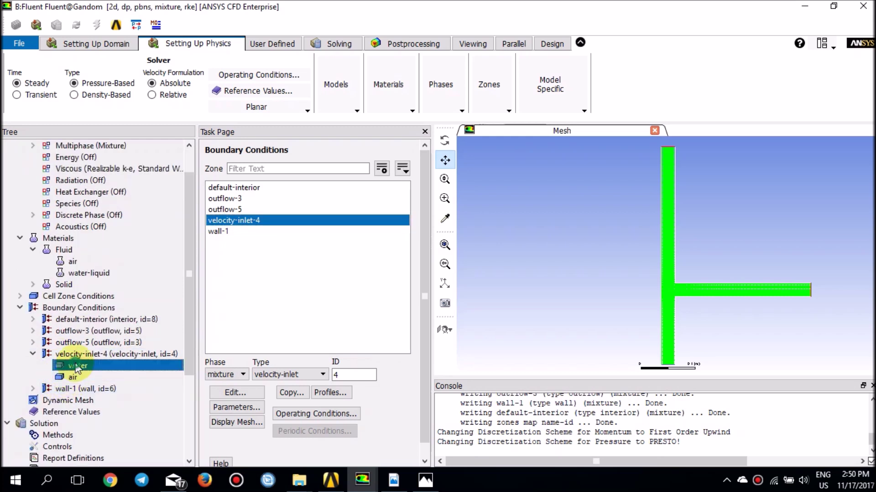
pyautogui.doubleClick(75, 365)
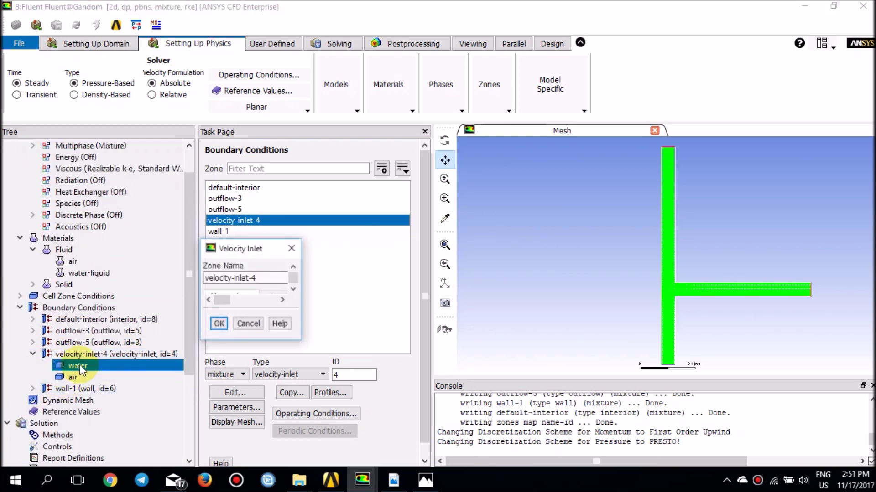
pyautogui.moveTo(315, 249); pyautogui.dragTo(316, 197)
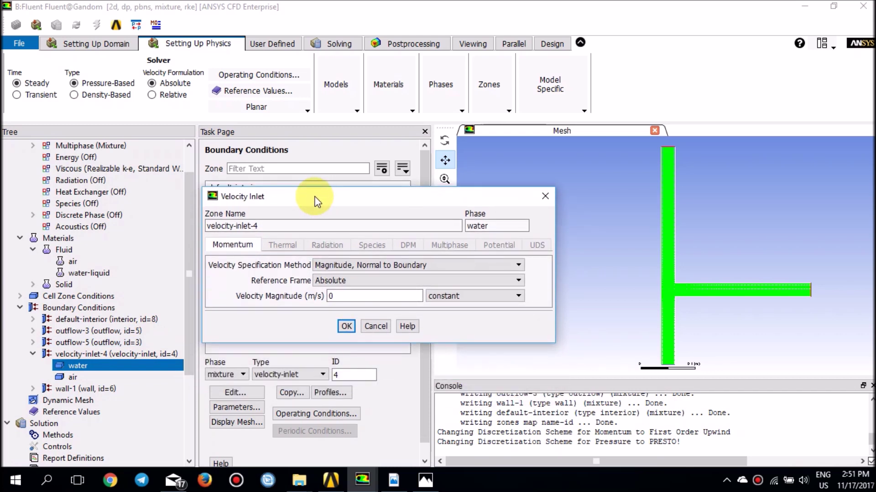
pyautogui.doubleClick(374, 295)
pyautogui.write('1.')
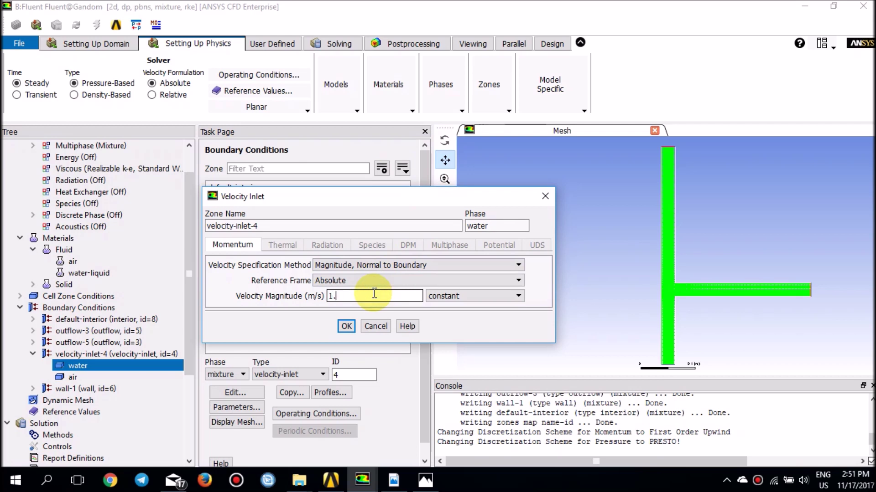
pyautogui.write('53')
pyautogui.click(346, 327)
# - Set the air phase's velocity magnitude at velocity-inlet-4 to 1.53 m/s
pyautogui.click(72, 377)
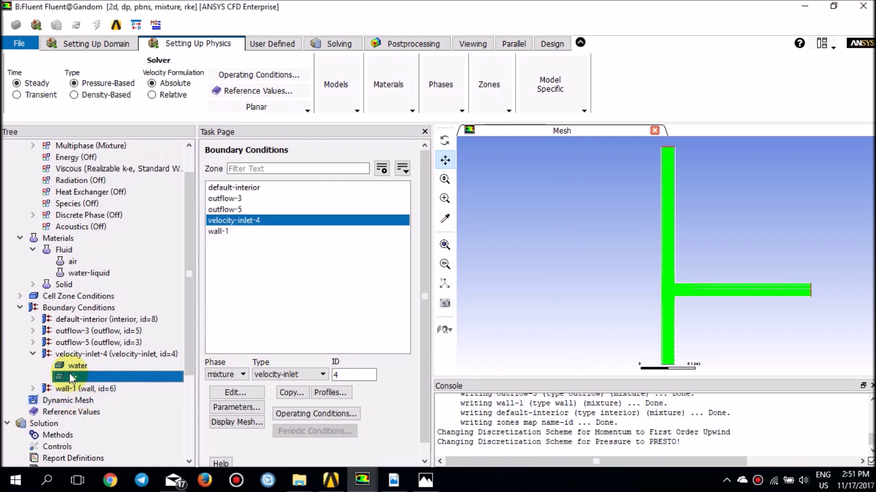
pyautogui.doubleClick(72, 377)
pyautogui.doubleClick(353, 349)
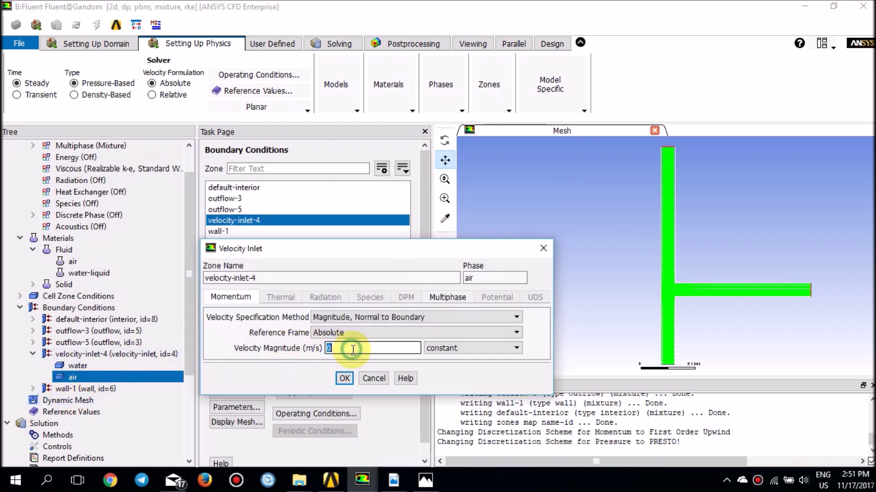
pyautogui.write('1.53')
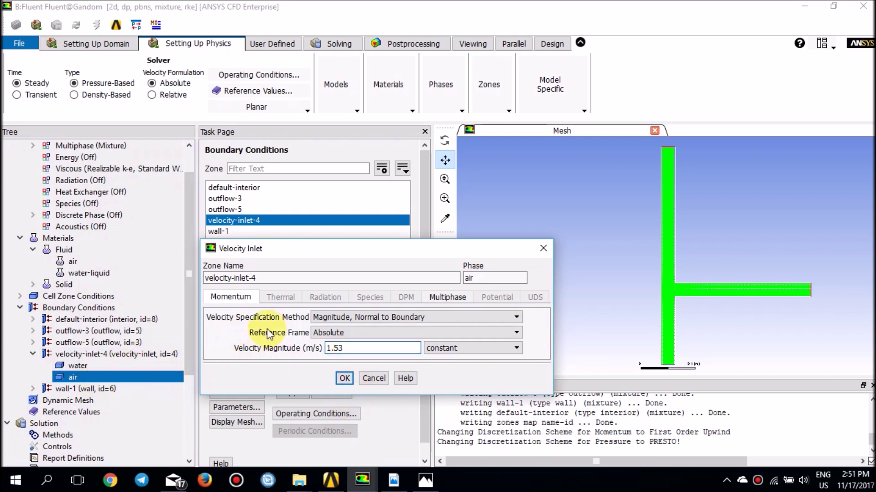
# - Set the air volume fraction at velocity-inlet-4 to 0.02, check it against the reference diagram 1.png, and accept the inlet settings
pyautogui.click(434, 296)
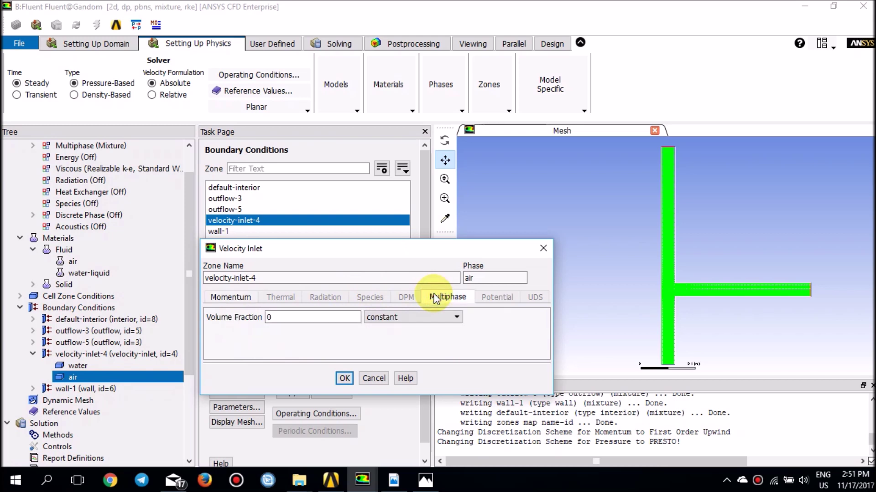
pyautogui.doubleClick(288, 317)
pyautogui.write('0.0')
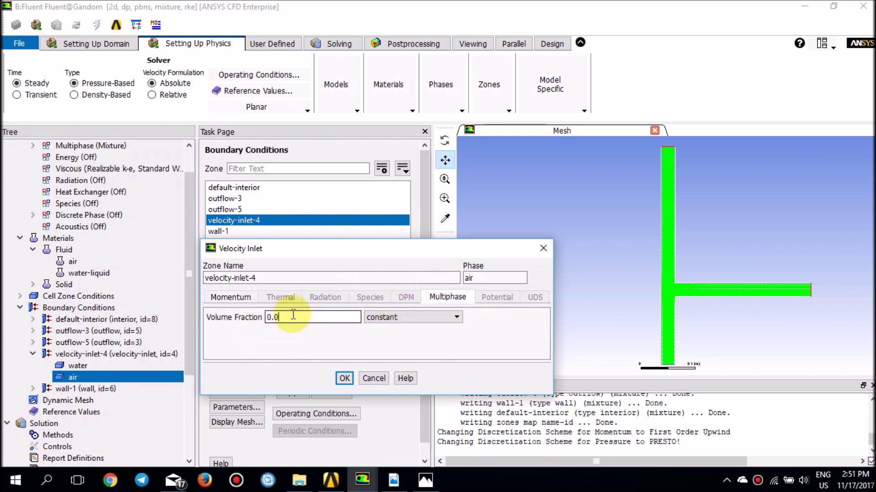
pyautogui.write('2')
pyautogui.click(420, 484)
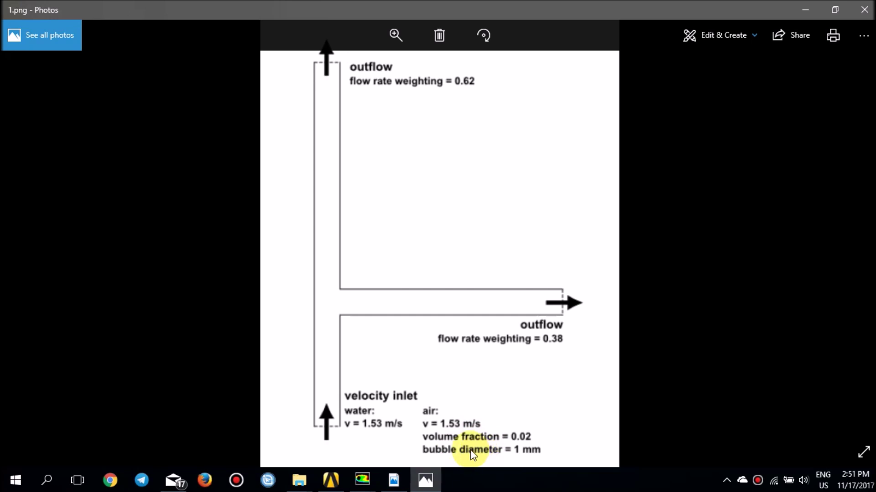
pyautogui.click(362, 480)
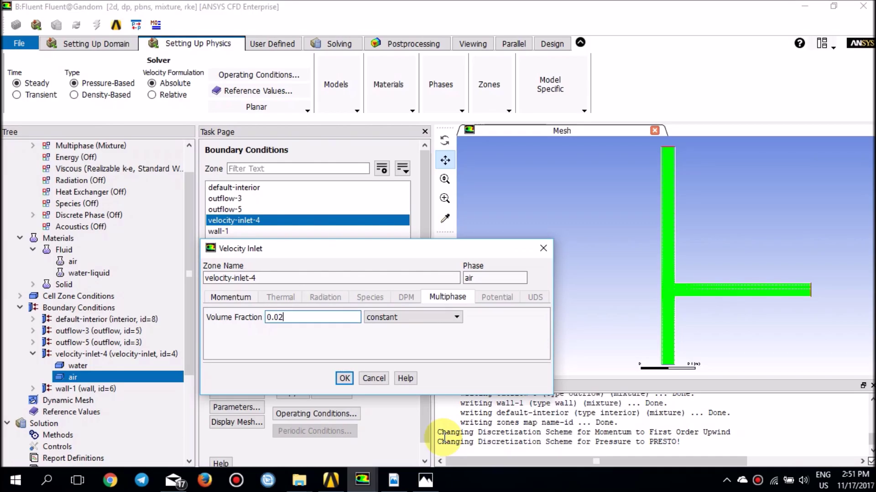
pyautogui.click(345, 379)
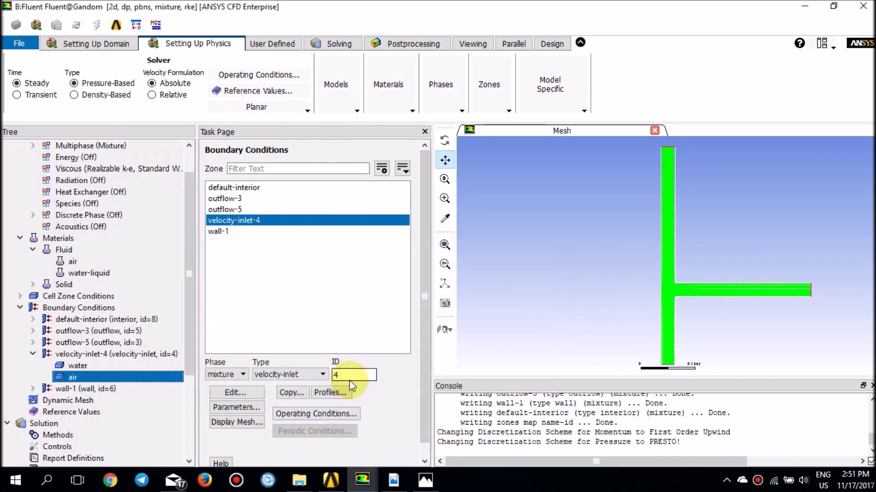
pyautogui.click(32, 354)
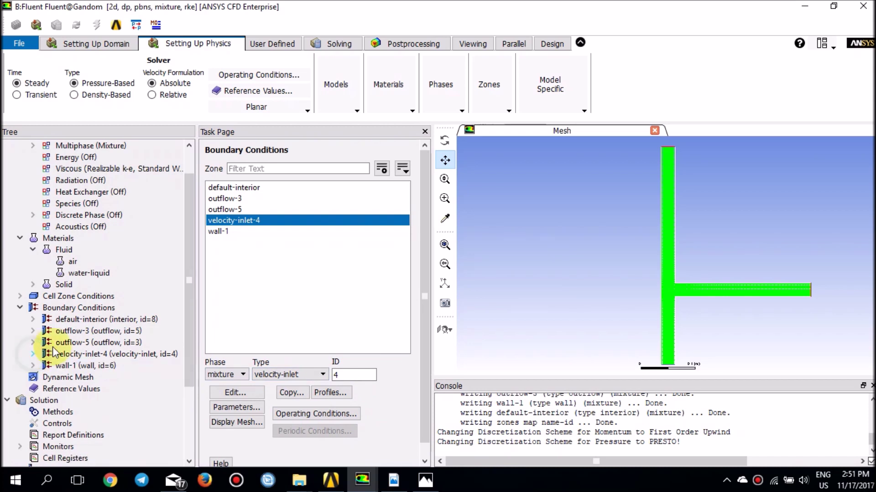
# - Set the flow rate weighting of outflow-3 to 0.38 for the mixture phase
pyautogui.doubleClick(81, 335)
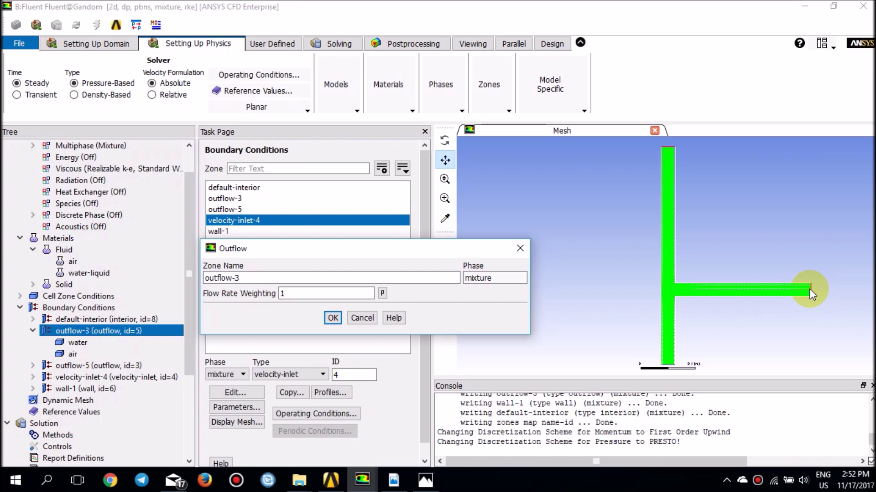
pyautogui.click(289, 296)
pyautogui.doubleClick(291, 297)
pyautogui.write('.38')
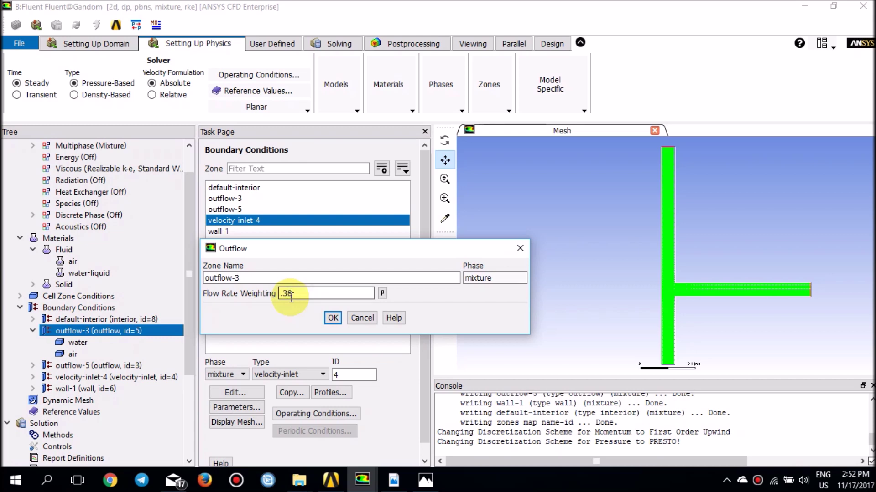
pyautogui.click(339, 319)
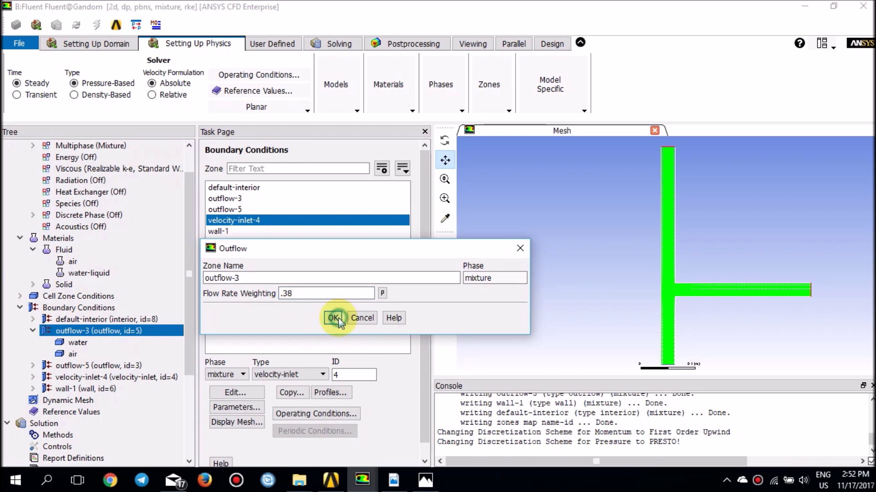
pyautogui.click(333, 318)
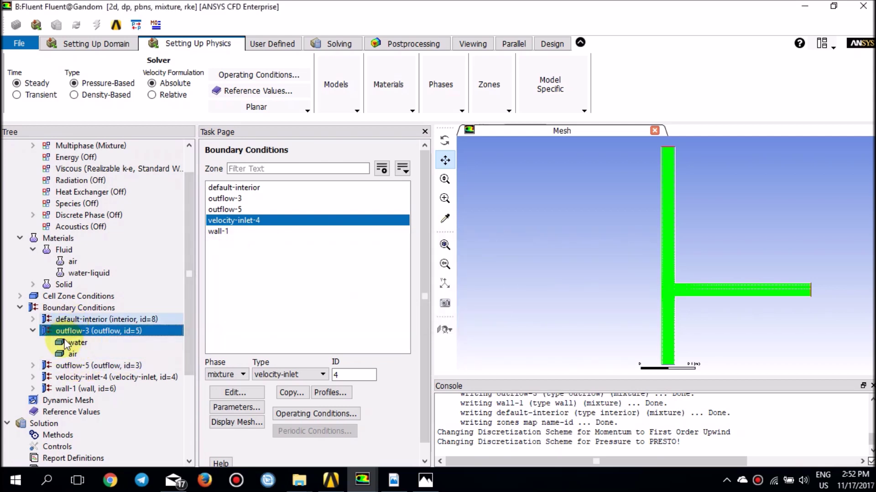
# - Set the mixture flow rate weighting of outflow-5 to 0.62, checking it against the reference diagram 1.png
pyautogui.click(84, 370)
pyautogui.doubleClick(84, 370)
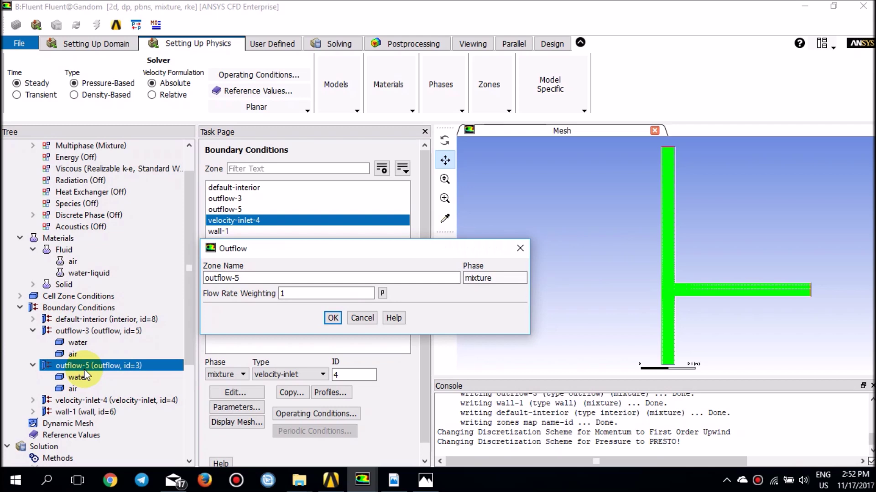
pyautogui.doubleClick(309, 293)
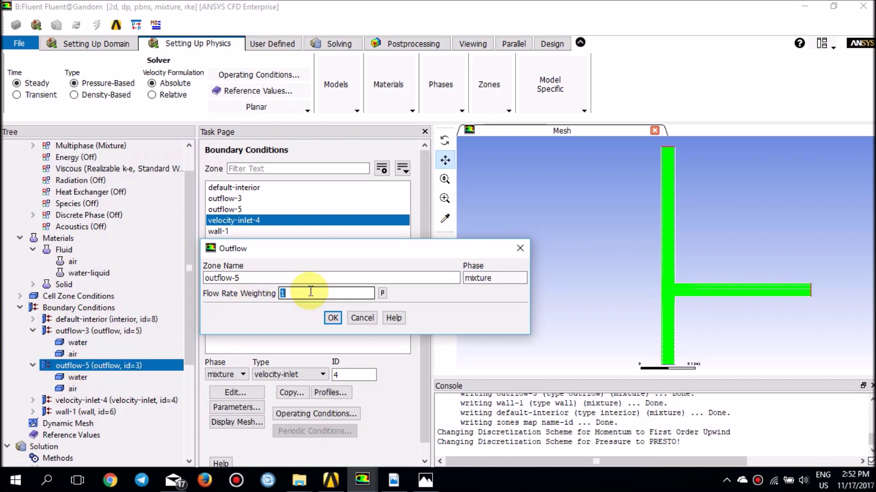
pyautogui.write('0.62')
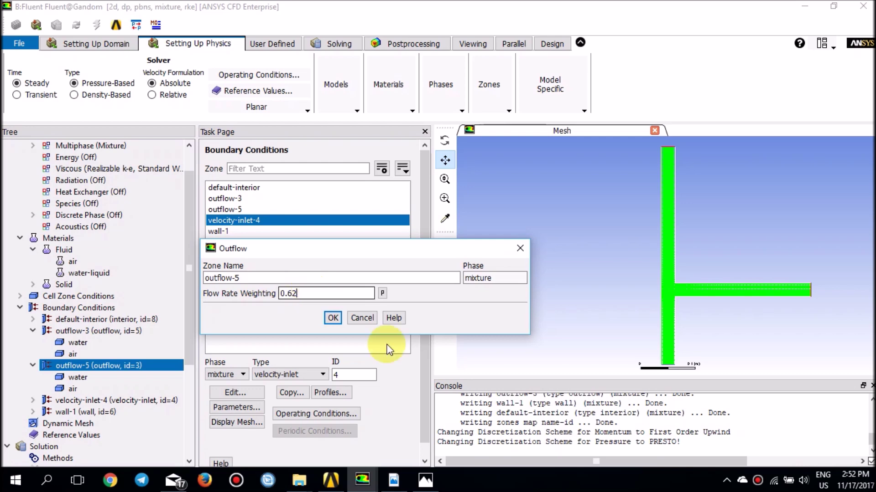
pyautogui.click(426, 480)
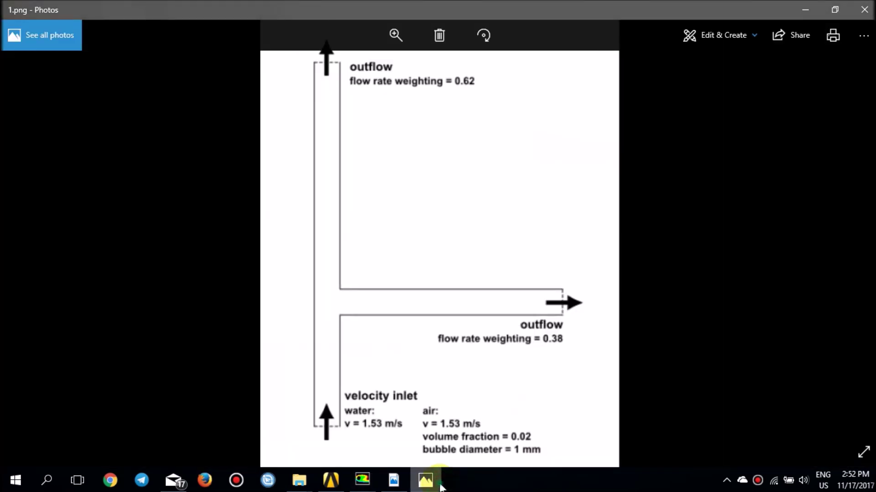
pyautogui.click(439, 487)
pyautogui.click(328, 318)
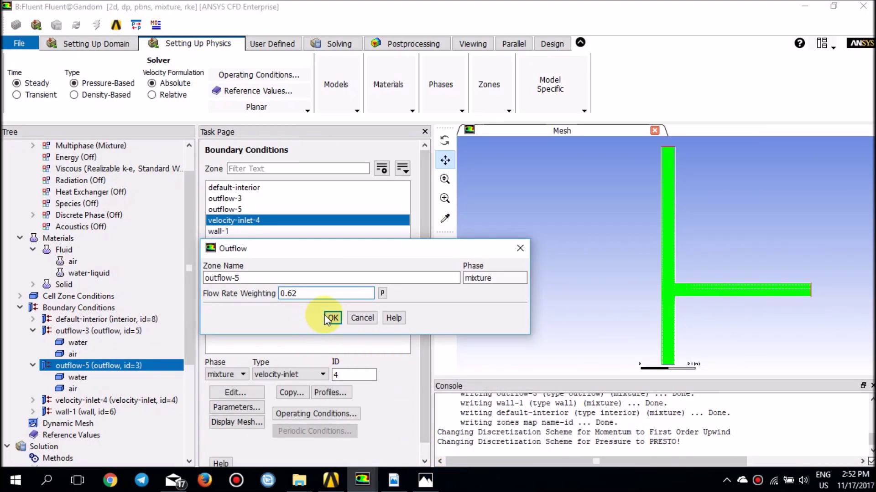
# - Review the water and air phase conditions of outflow-5 and accept both without changes
pyautogui.click(103, 377)
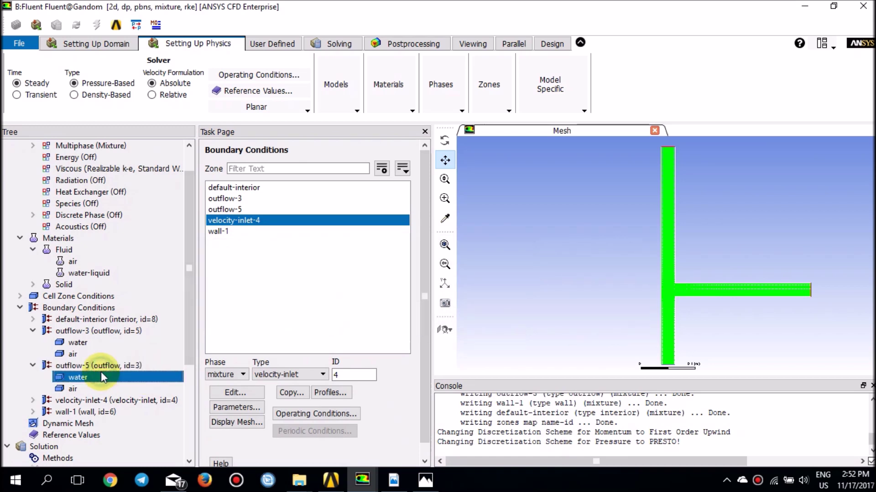
pyautogui.doubleClick(101, 377)
pyautogui.click(329, 306)
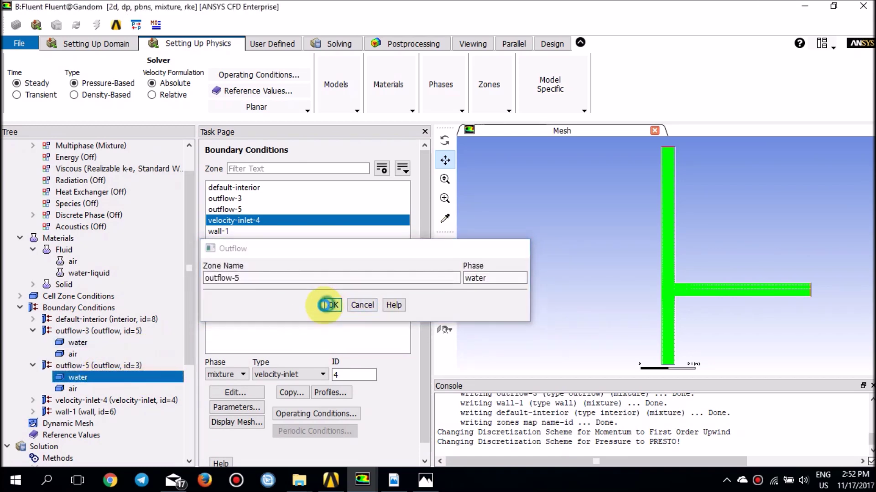
pyautogui.click(113, 389)
pyautogui.doubleClick(113, 385)
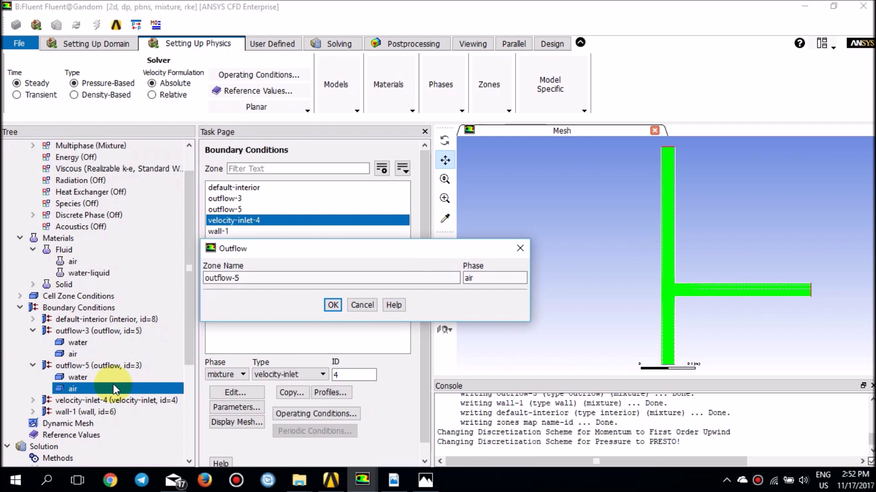
pyautogui.click(334, 305)
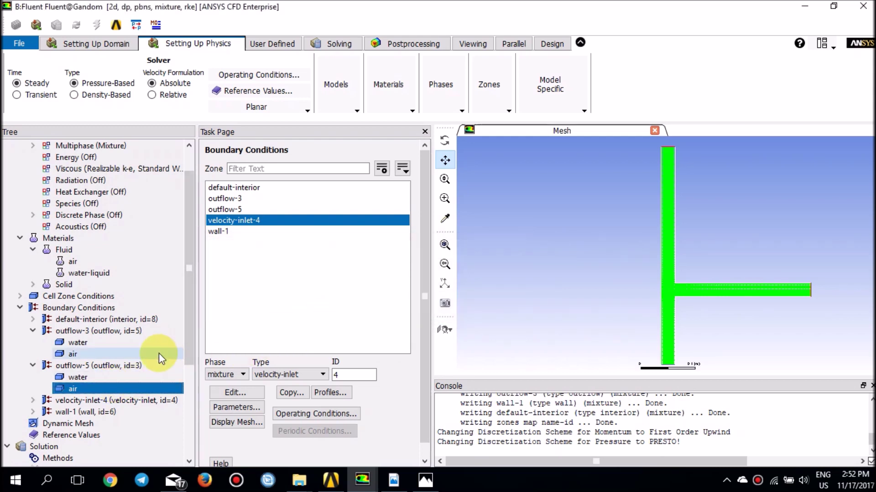
# - Enable a specified operating density in the operating conditions, set it to 0 kg/m3, and accept
pyautogui.scroll(-1, 159, 354)
pyautogui.scroll(-1, 158, 350)
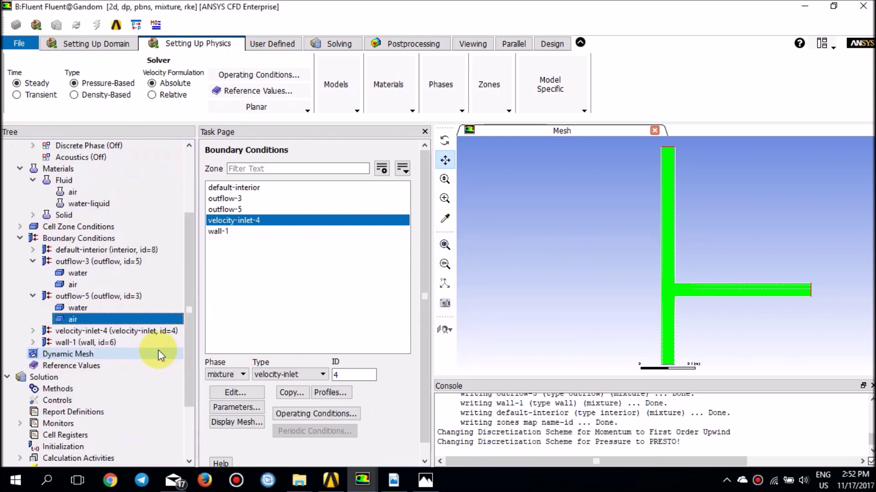
pyautogui.click(254, 75)
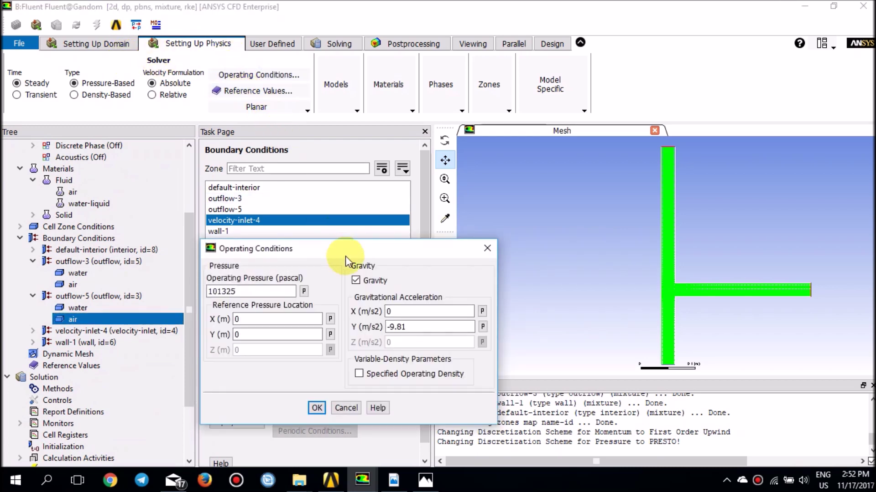
pyautogui.moveTo(345, 253); pyautogui.dragTo(353, 195)
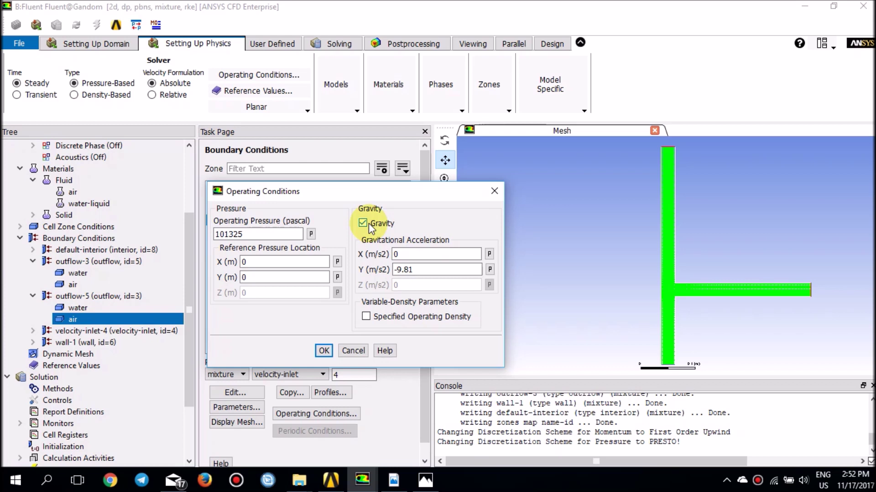
pyautogui.click(366, 316)
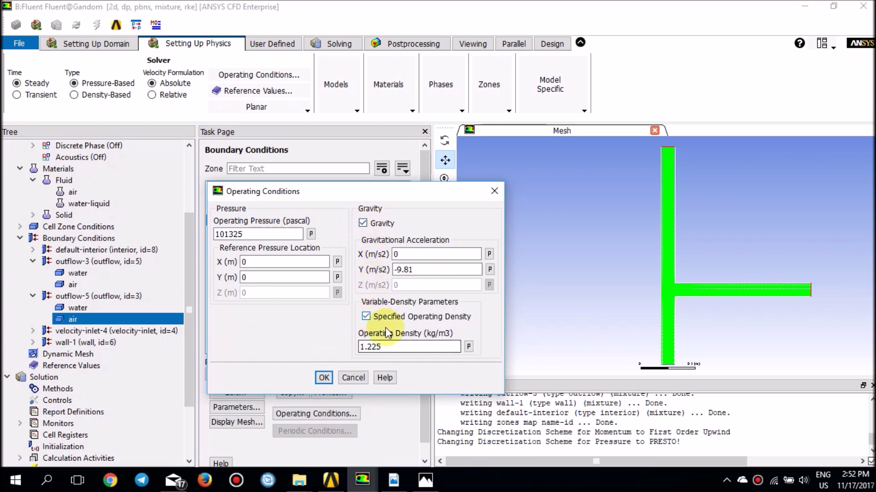
pyautogui.doubleClick(397, 347)
pyautogui.write('0')
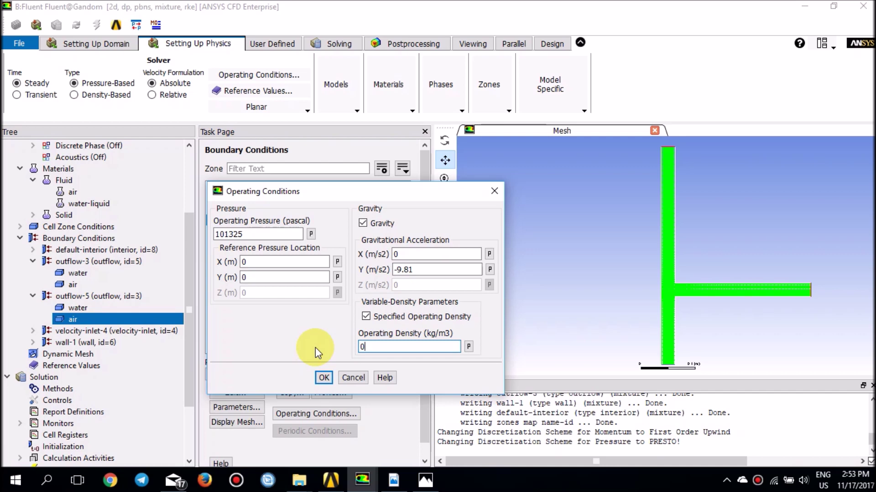
pyautogui.click(324, 377)
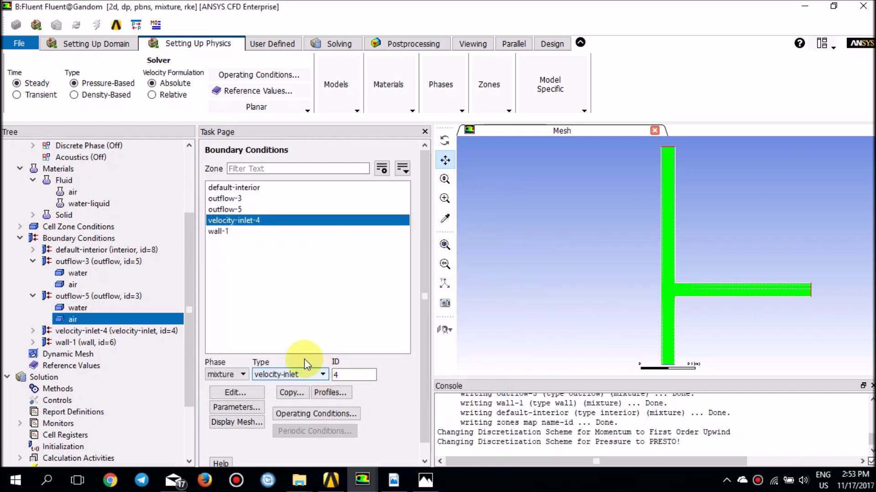
# - Set the pressure-velocity coupling scheme to Coupled and the momentum discretization to Third-Order MUSCL
pyautogui.click(86, 388)
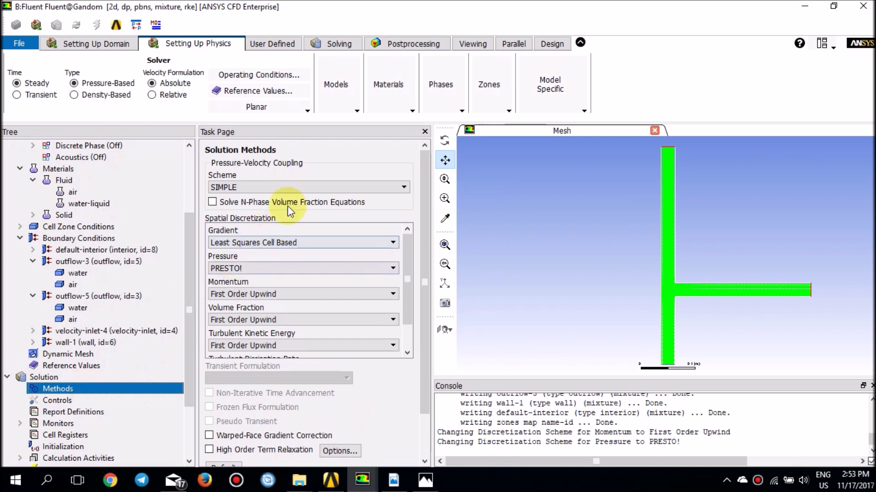
pyautogui.click(296, 188)
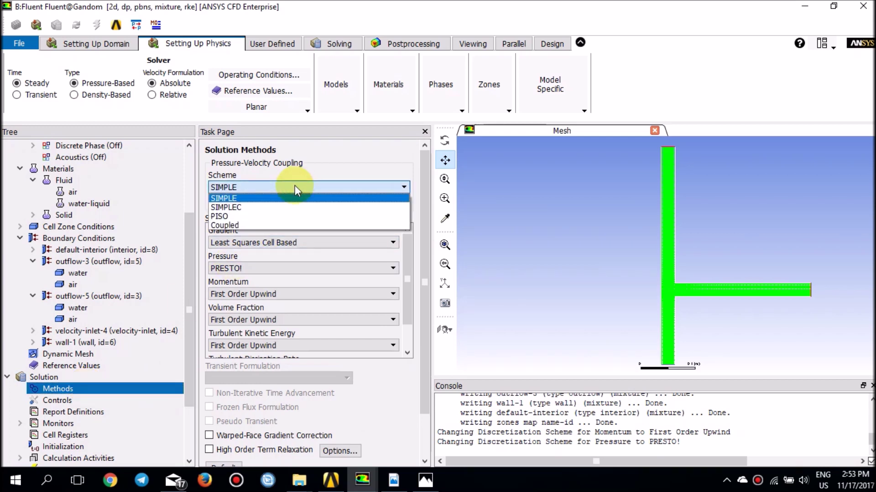
pyautogui.click(250, 226)
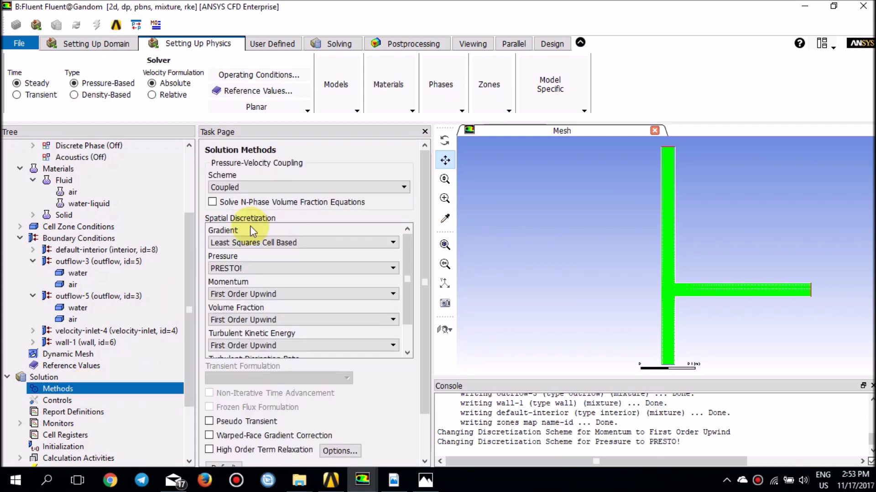
pyautogui.scroll(-1, 258, 271)
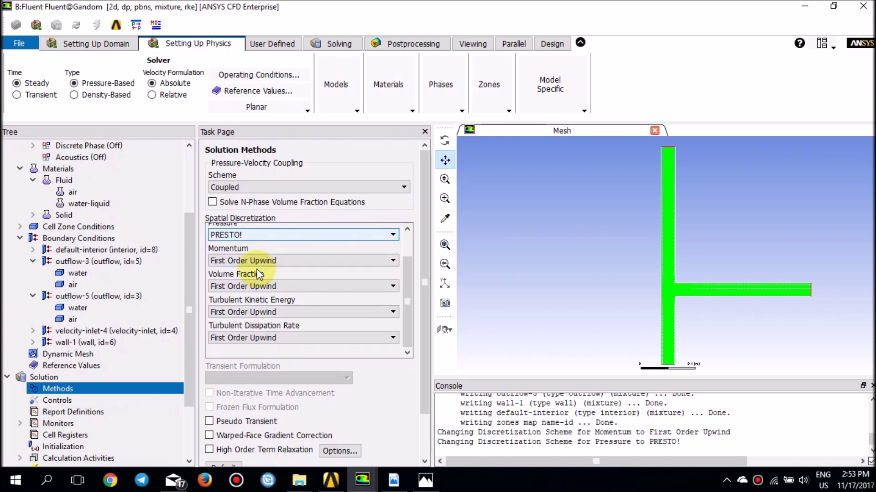
pyautogui.click(256, 261)
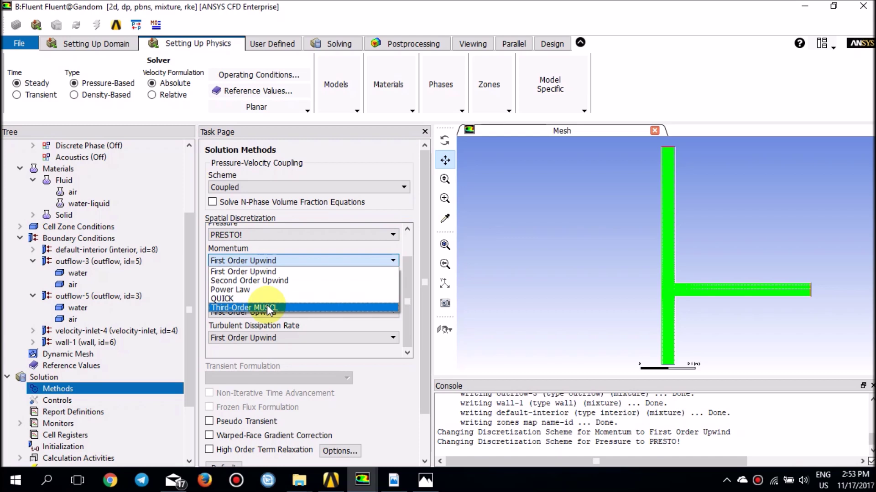
pyautogui.click(313, 310)
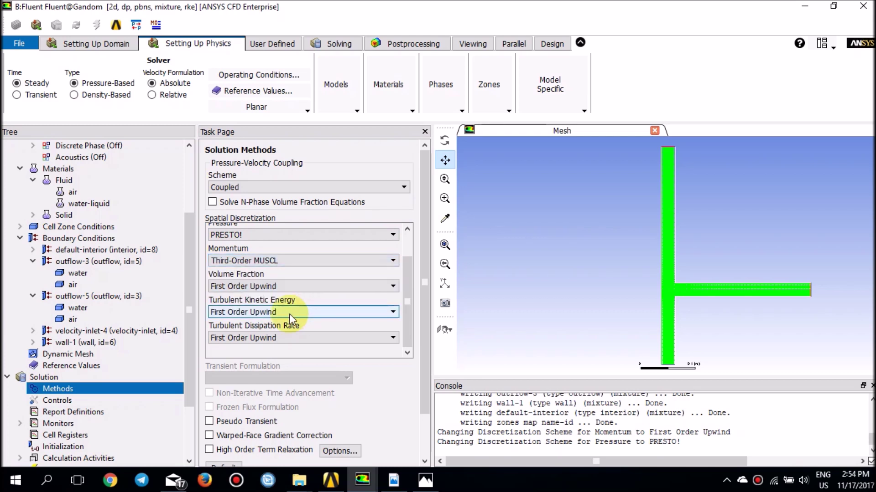
# - Set the volume fraction discretization to QUICK, and both turbulent kinetic energy and turbulent dissipation rate to Third-Order MUSCL
pyautogui.click(269, 286)
pyautogui.click(266, 302)
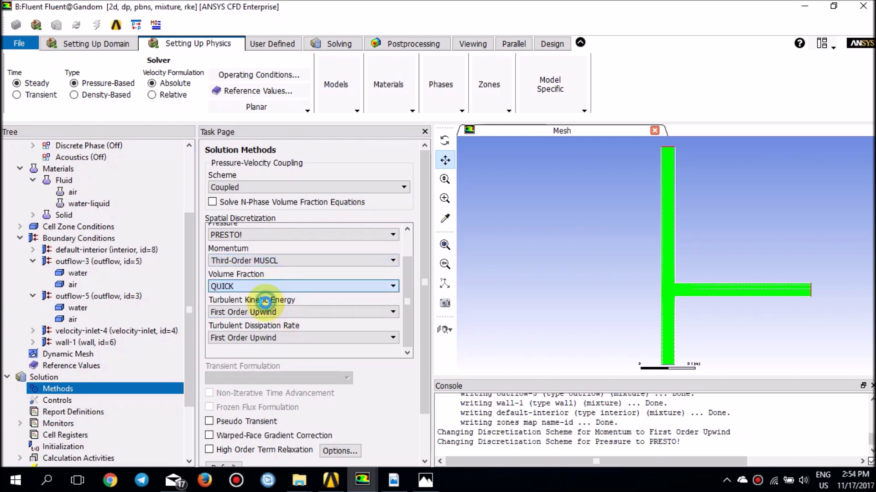
pyautogui.click(270, 310)
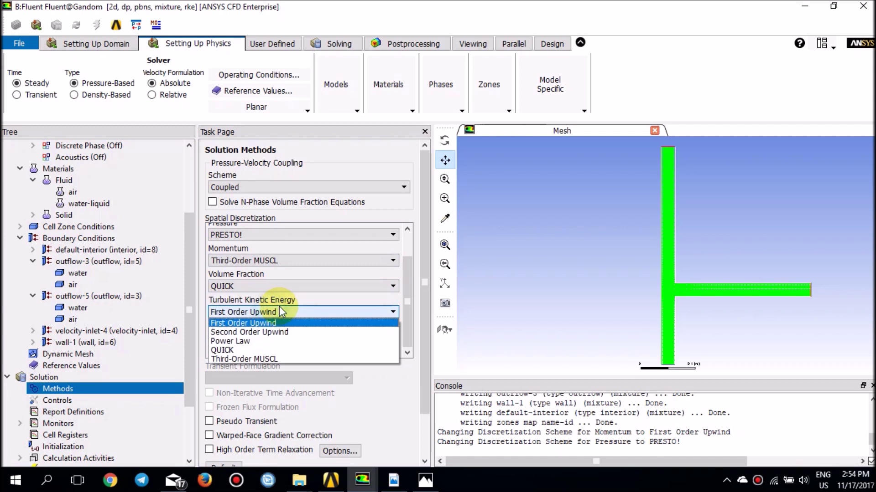
pyautogui.click(272, 359)
pyautogui.click(267, 338)
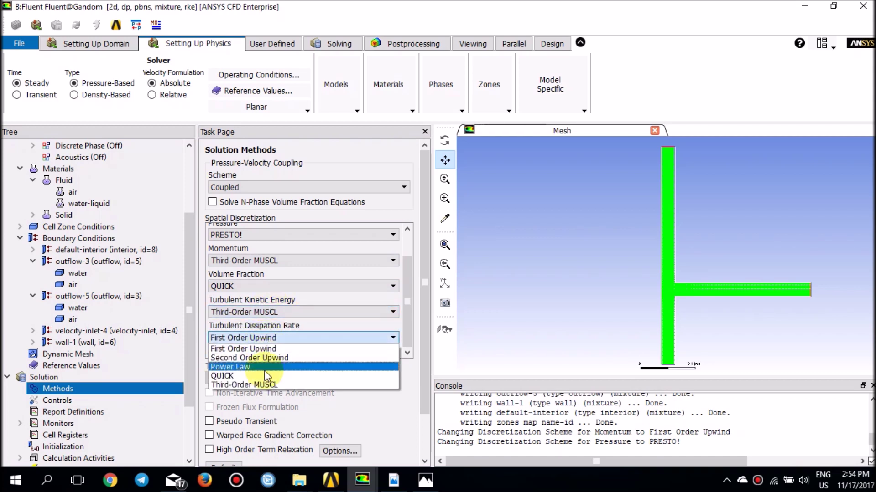
pyautogui.click(269, 385)
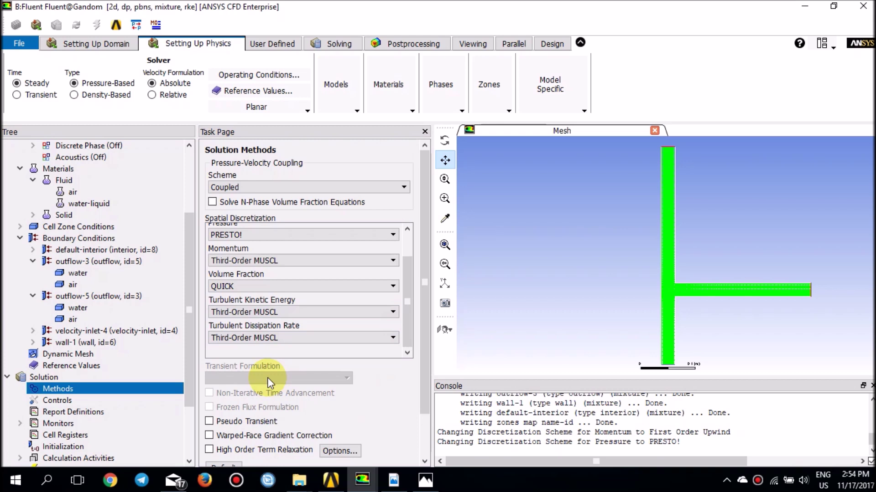
# - Set the Flow Courant Number in the solution controls to 40
pyautogui.click(79, 399)
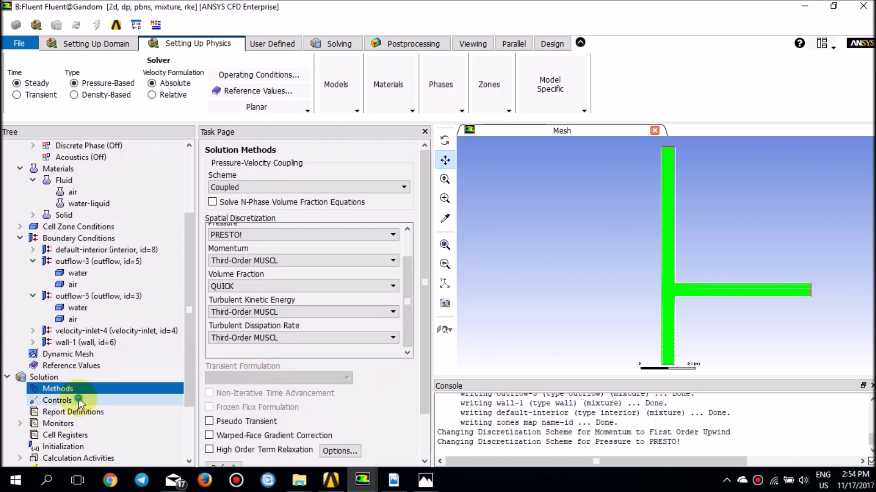
pyautogui.doubleClick(256, 178)
pyautogui.write('40')
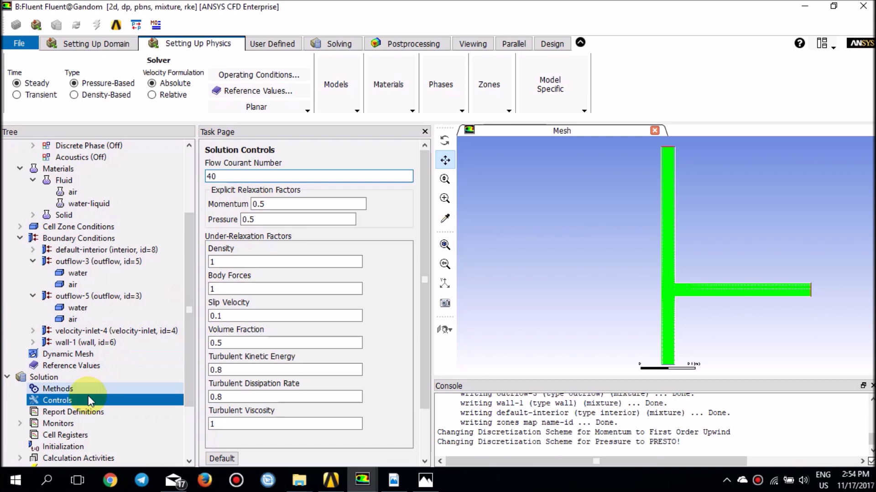
pyautogui.scroll(-1, 88, 397)
pyautogui.click(78, 410)
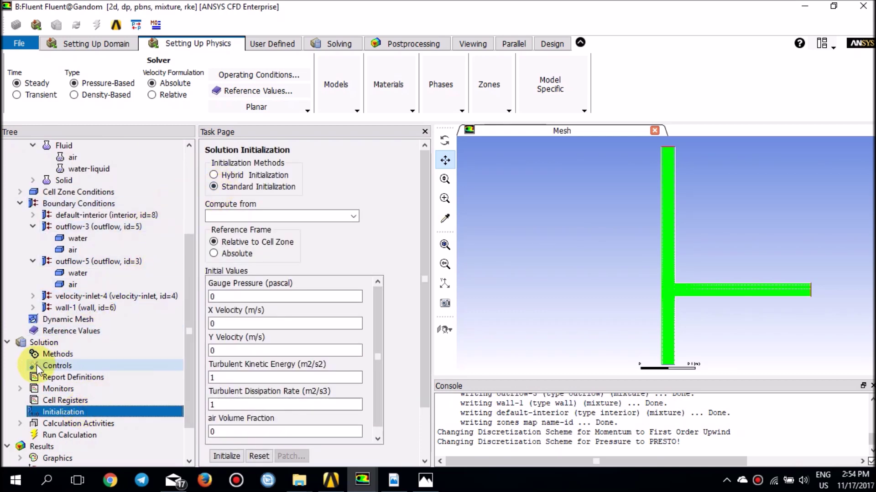
# - Set the absolute residual convergence criteria for continuity, x-velocity and y-velocity to 0.00001
pyautogui.click(55, 389)
pyautogui.doubleClick(55, 388)
pyautogui.doubleClick(57, 400)
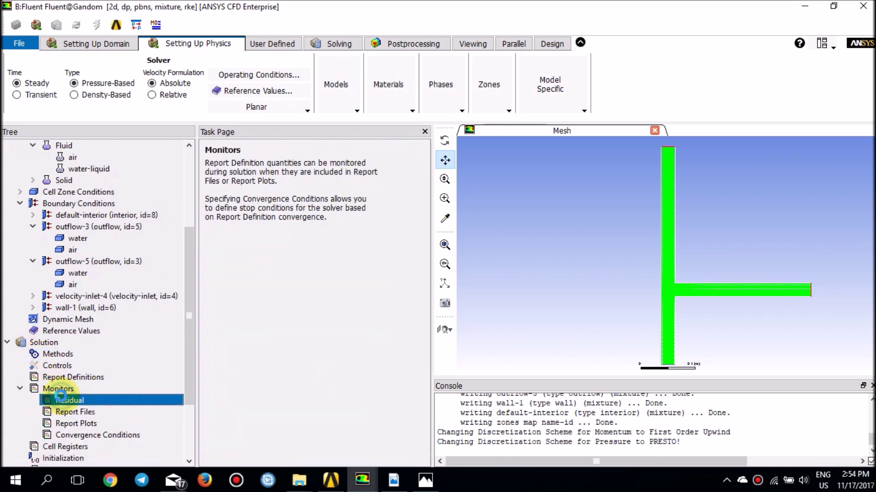
pyautogui.click(524, 291)
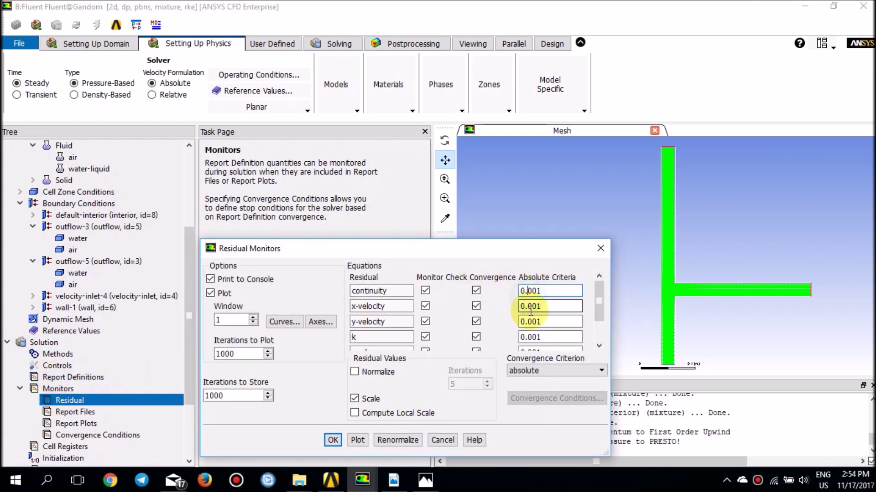
pyautogui.write('00')
pyautogui.hotkey('ctrl', 'a')
pyautogui.click(538, 307)
pyautogui.write('00')
pyautogui.click(539, 322)
pyautogui.write('00')
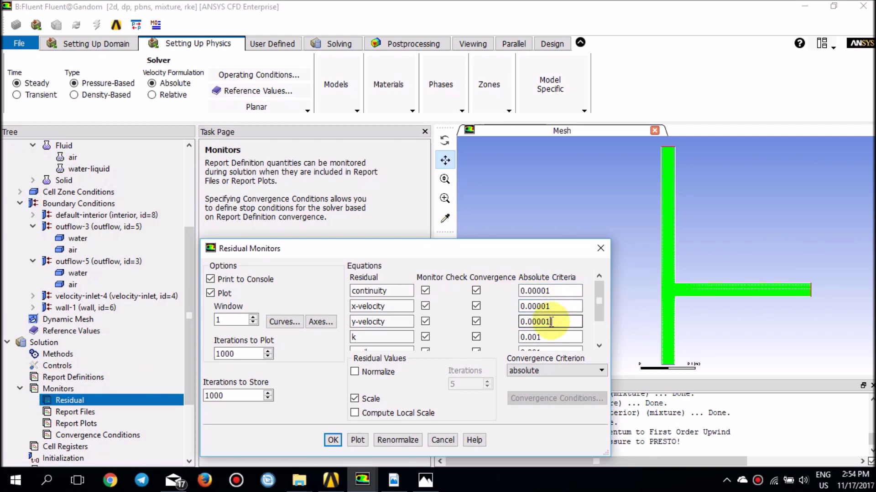
# - Set the absolute residual criteria for k, epsilon and vf-air to 0.00001 and accept the residual monitor settings
pyautogui.scroll(-2, 550, 321)
pyautogui.click(551, 301)
pyautogui.write('00')
pyautogui.click(552, 315)
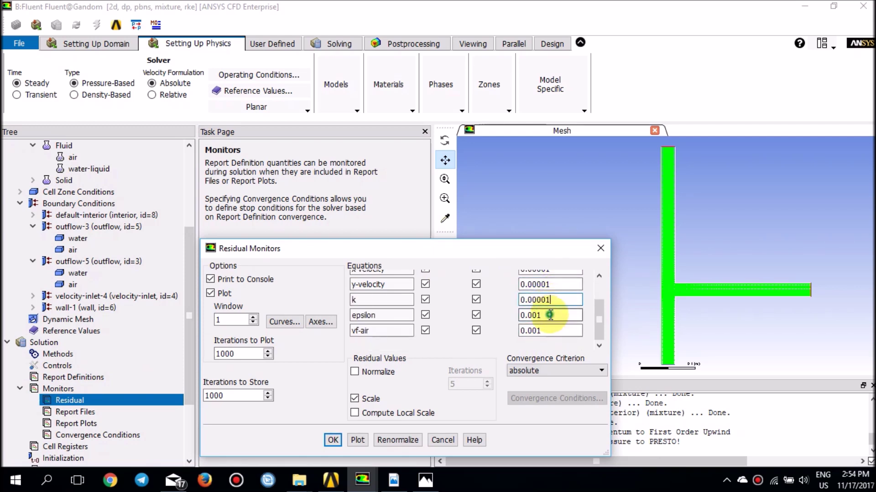
pyautogui.write('00')
pyautogui.click(550, 332)
pyautogui.write('00')
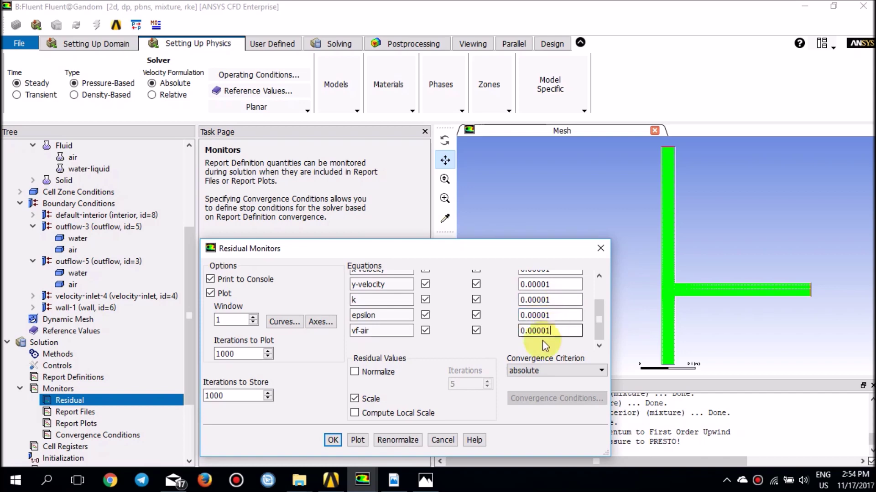
pyautogui.click(333, 440)
# - Initialize the solution using Hybrid Initialization
pyautogui.scroll(-1, 168, 411)
pyautogui.click(68, 424)
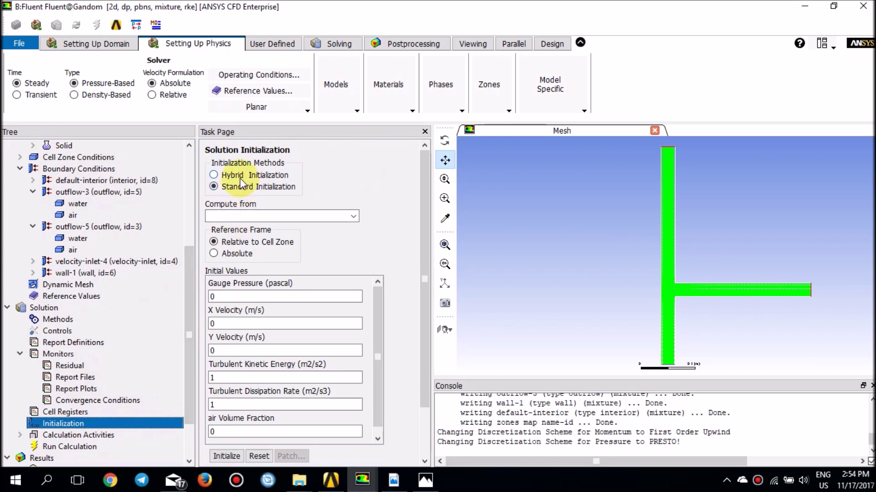
pyautogui.click(240, 176)
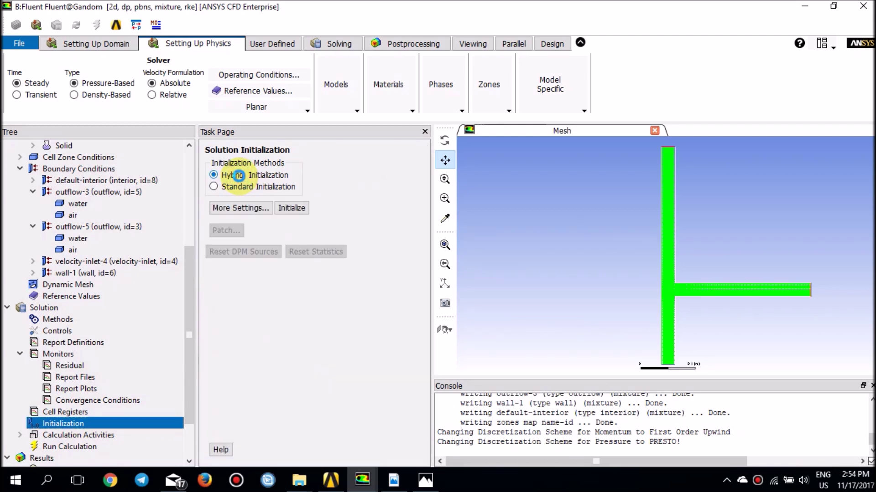
pyautogui.click(292, 208)
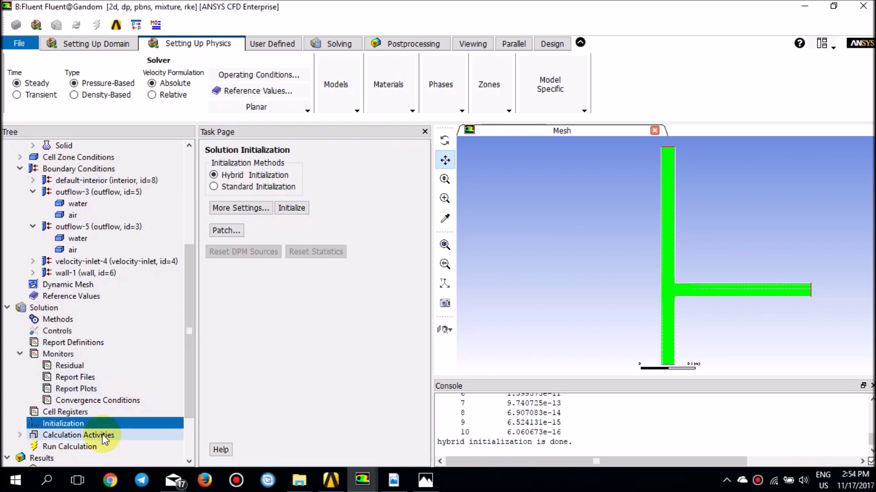
# - Run the calculation for 600 iterations and dismiss the completion notice
pyautogui.click(74, 447)
pyautogui.doubleClick(231, 211)
pyautogui.write('600')
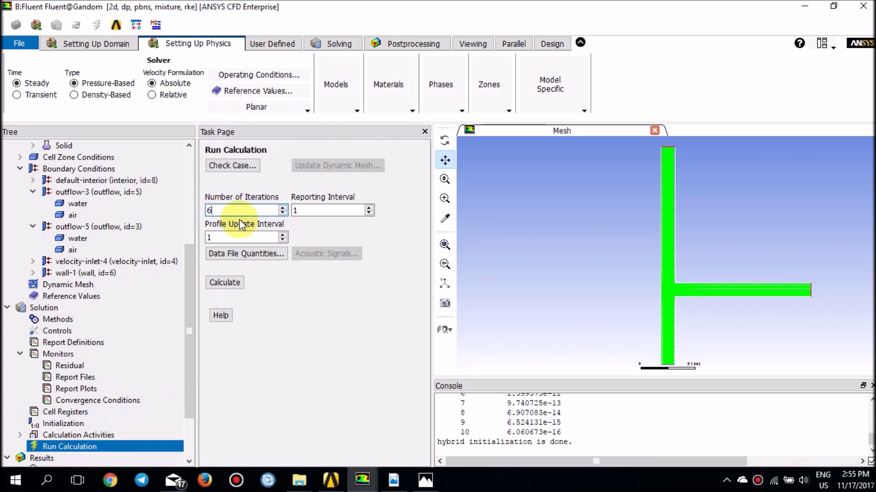
pyautogui.click(221, 283)
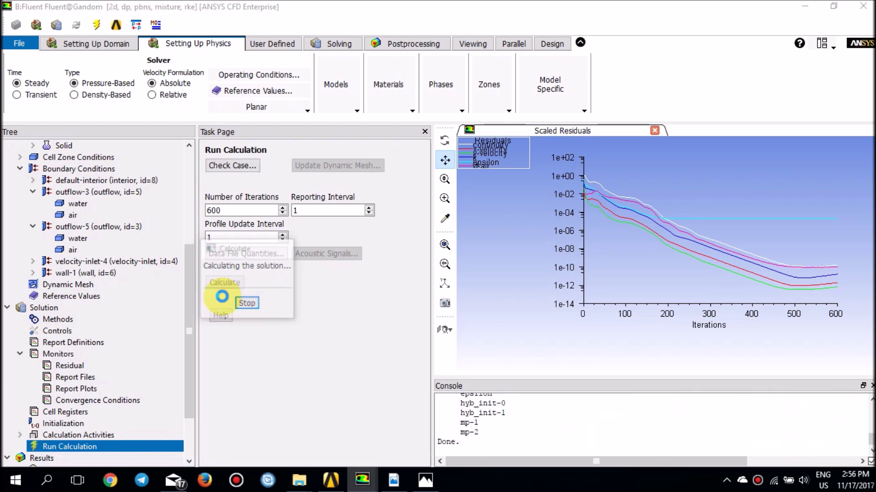
pyautogui.click(470, 278)
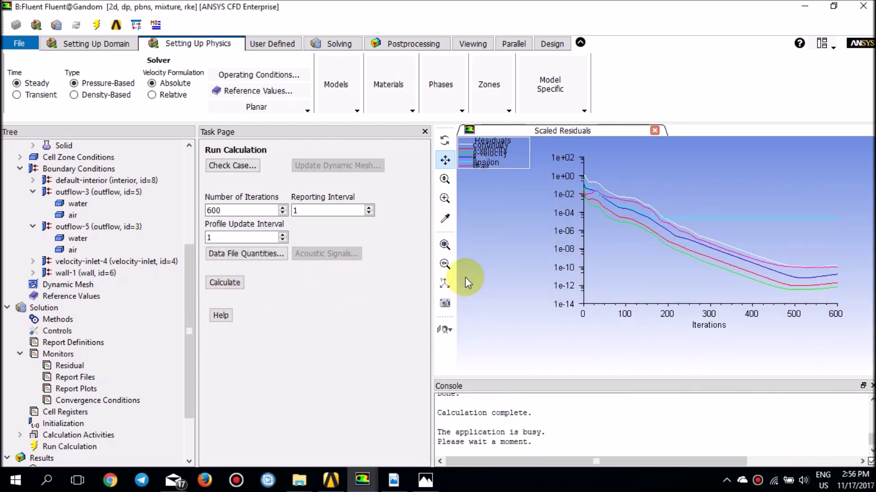
# - Compute the mixture mass flow rates through outflow-3, outflow-5 and velocity-inlet-4 in a flux report
pyautogui.click(392, 46)
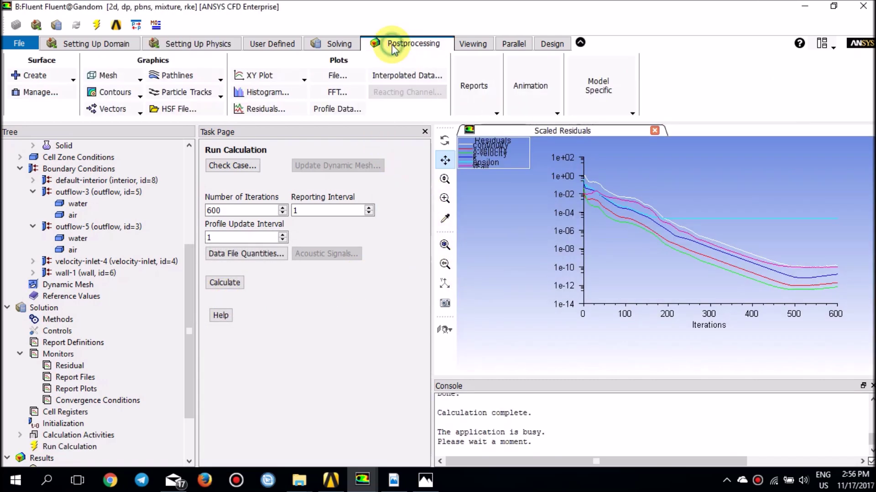
pyautogui.click(461, 96)
pyautogui.click(491, 144)
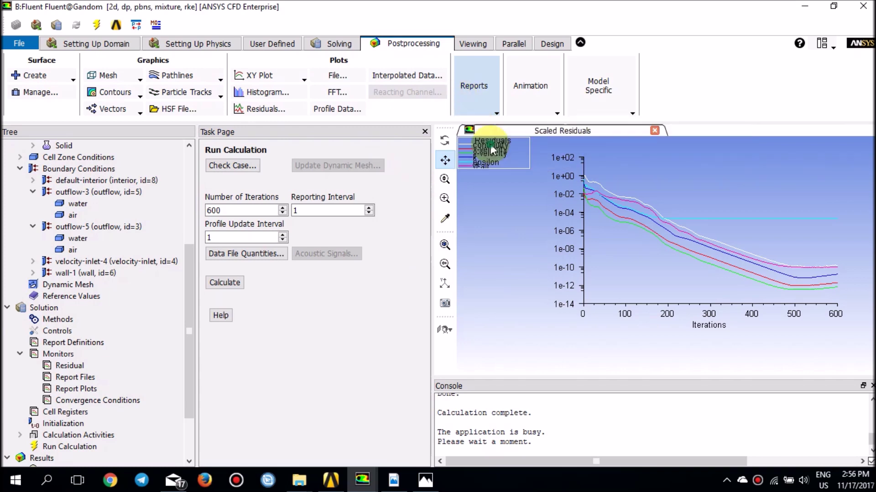
pyautogui.moveTo(429, 255); pyautogui.dragTo(408, 189)
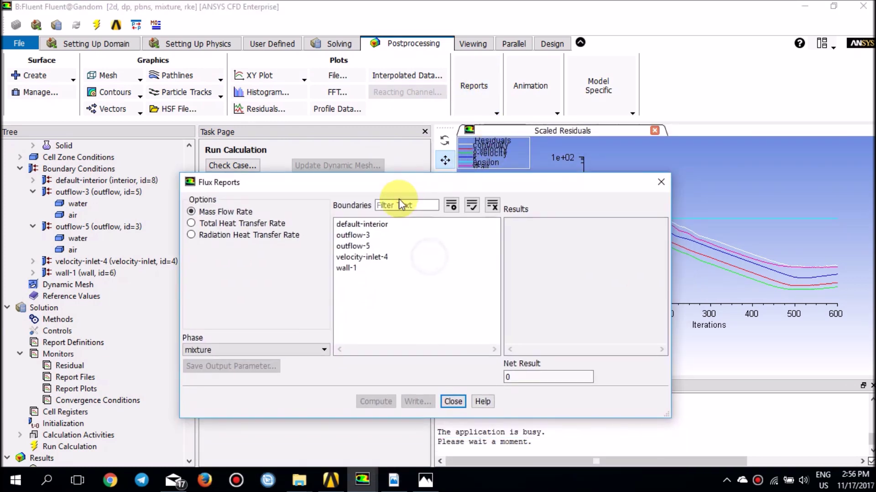
pyautogui.click(366, 234)
pyautogui.click(367, 247)
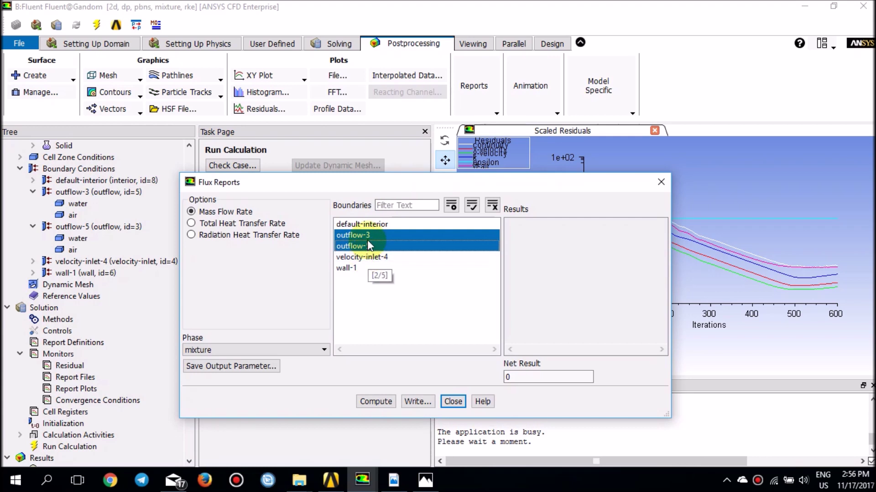
pyautogui.click(367, 257)
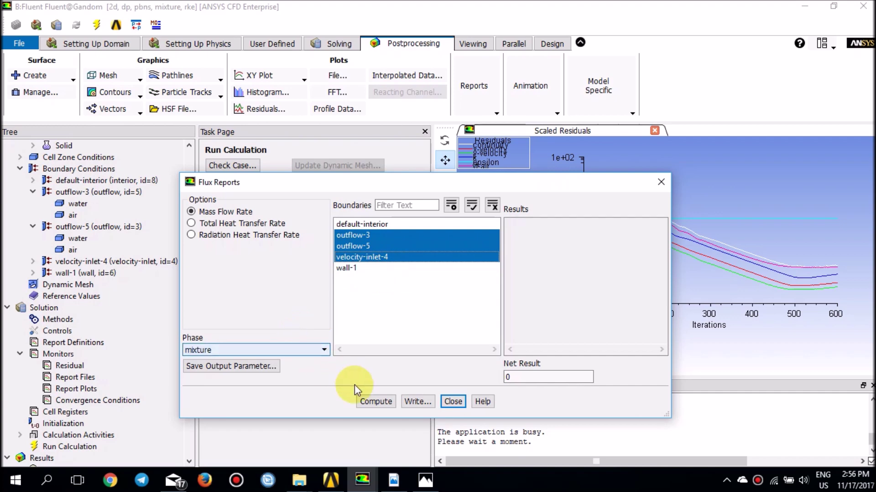
pyautogui.click(373, 401)
pyautogui.moveTo(445, 182); pyautogui.dragTo(315, 85)
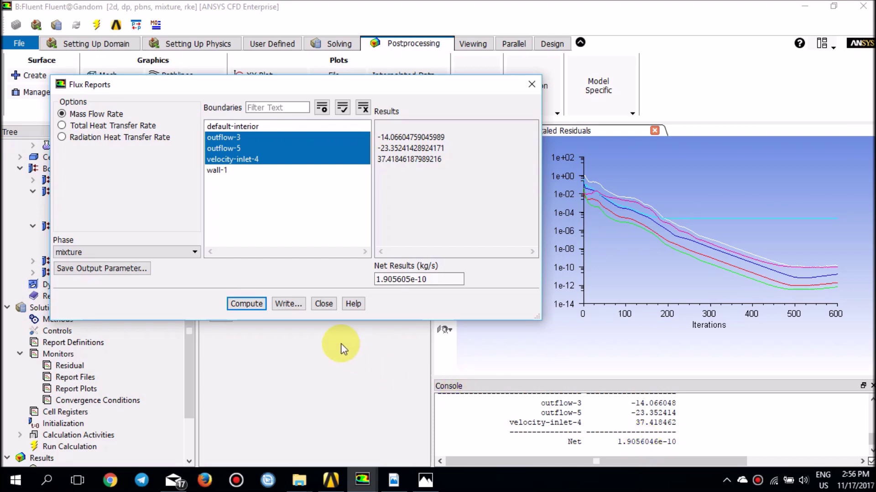
# - Compute the water-phase mass flow rates through the same three boundaries and close the flux report
pyautogui.click(167, 255)
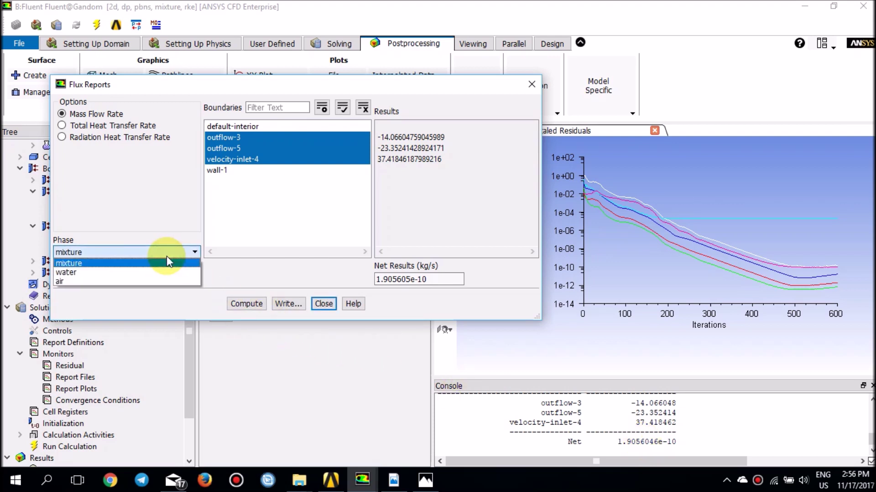
pyautogui.click(148, 273)
pyautogui.click(241, 303)
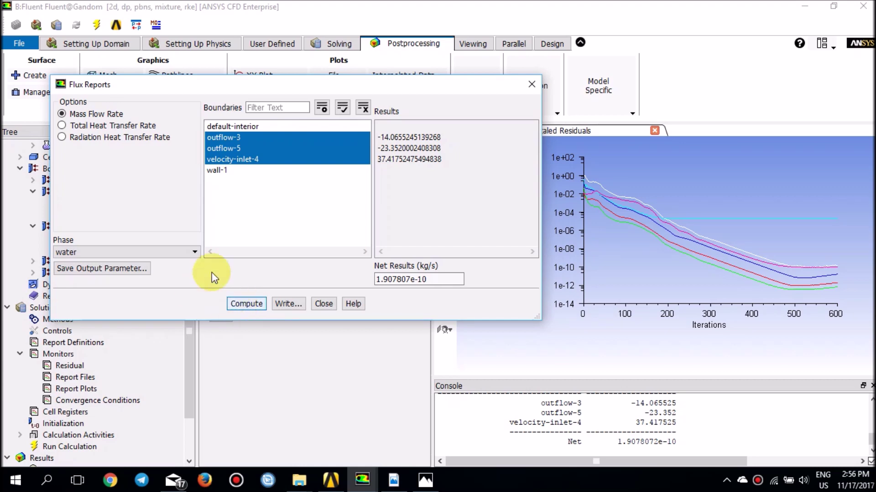
pyautogui.click(531, 85)
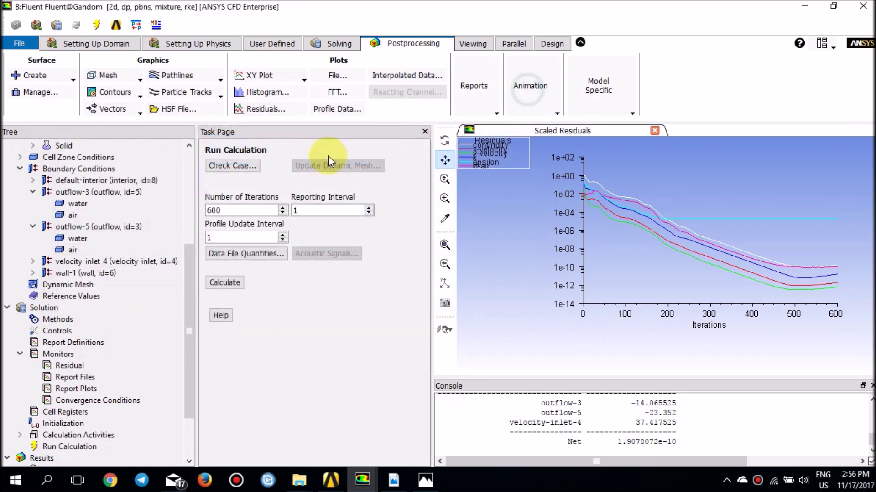
# - Create and display a filled contour plot of the mixture's static pressure across the tee junction
pyautogui.click(132, 94)
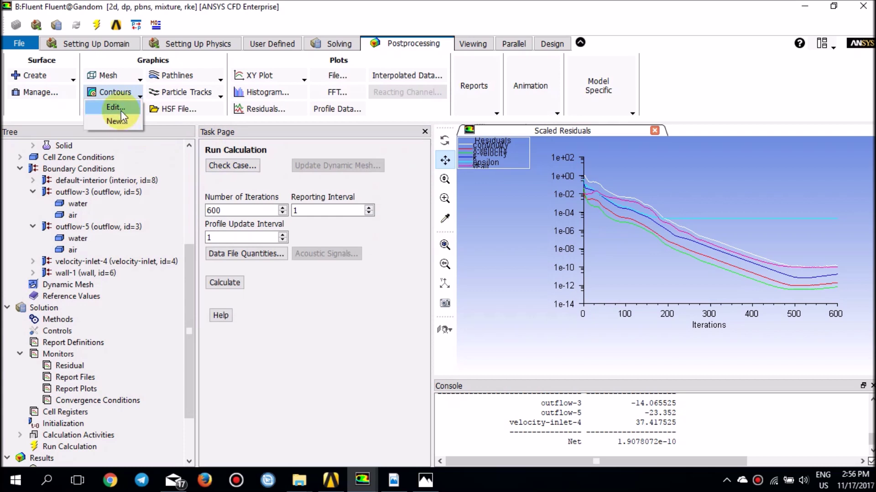
pyautogui.click(121, 120)
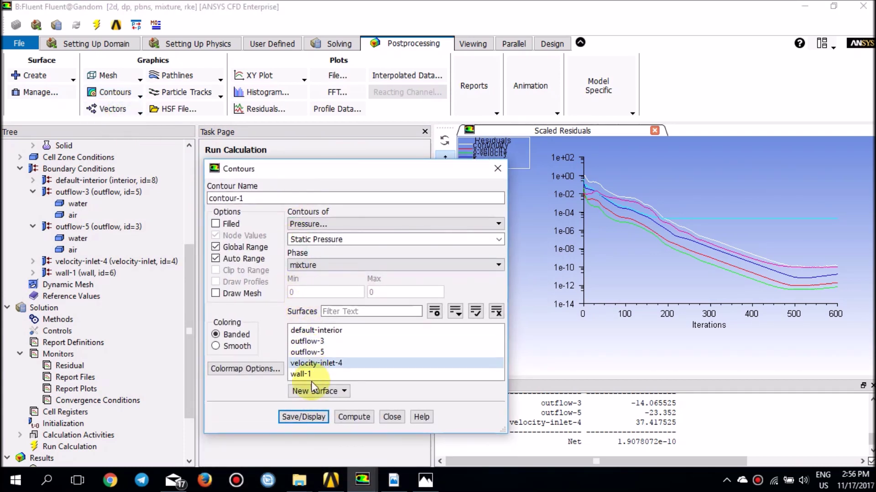
pyautogui.click(229, 224)
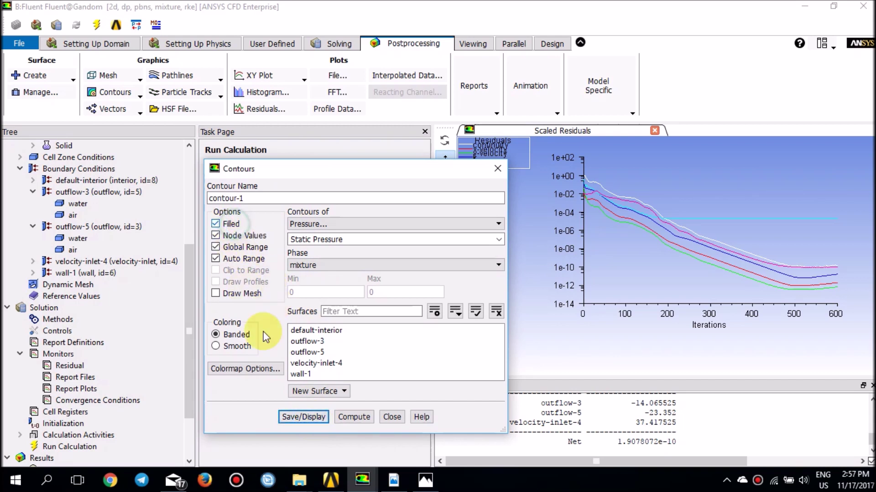
pyautogui.click(303, 419)
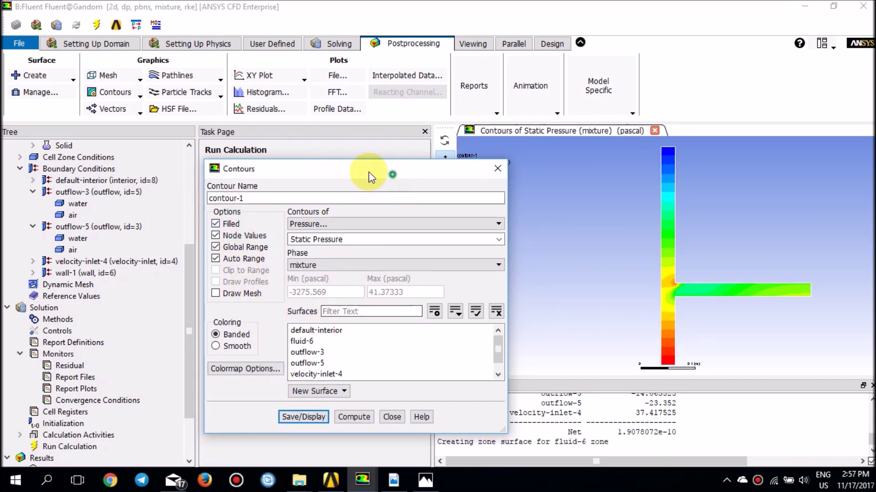
pyautogui.moveTo(392, 174); pyautogui.dragTo(324, 163)
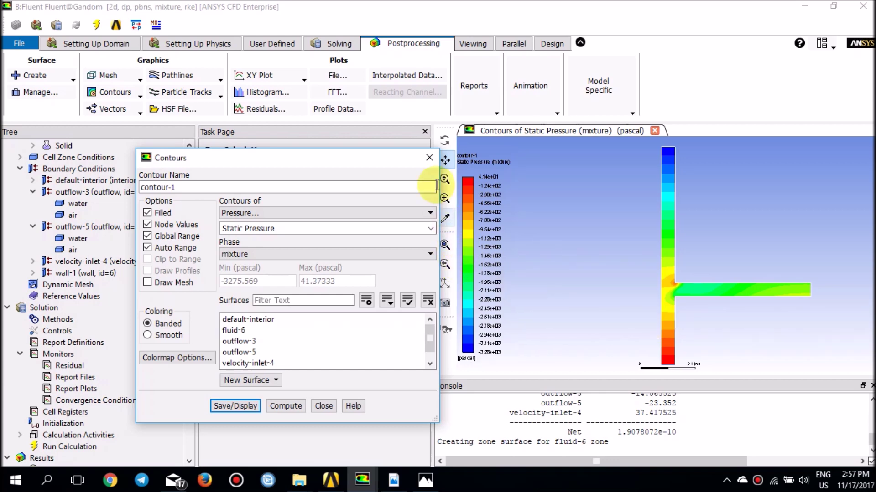
pyautogui.click(429, 158)
# - Create mixture velocity vectors colored by velocity magnitude at a scale of 4 and inspect the flow at the branch
pyautogui.click(120, 110)
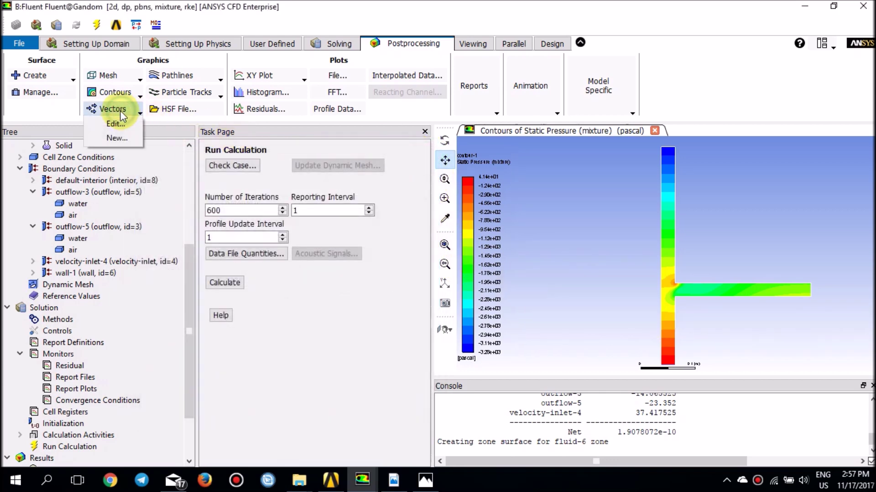
pyautogui.click(117, 136)
pyautogui.moveTo(263, 253); pyautogui.dragTo(241, 132)
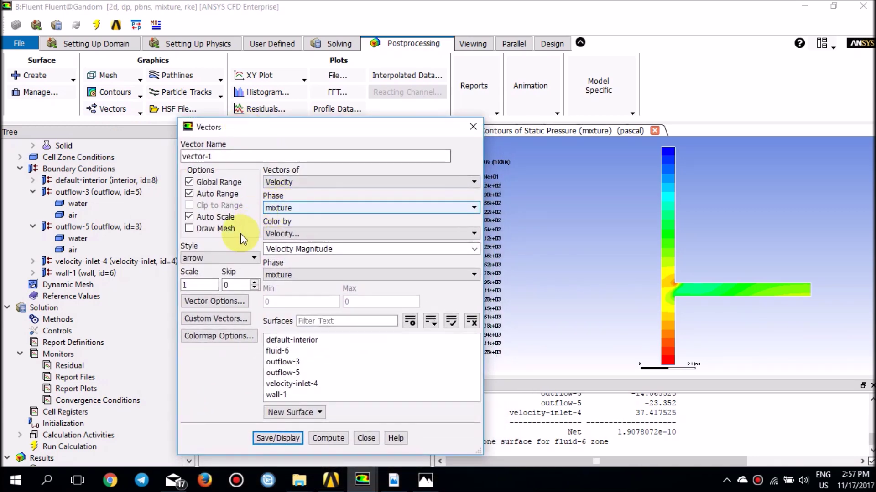
pyautogui.doubleClick(197, 285)
pyautogui.write('4')
pyautogui.click(290, 437)
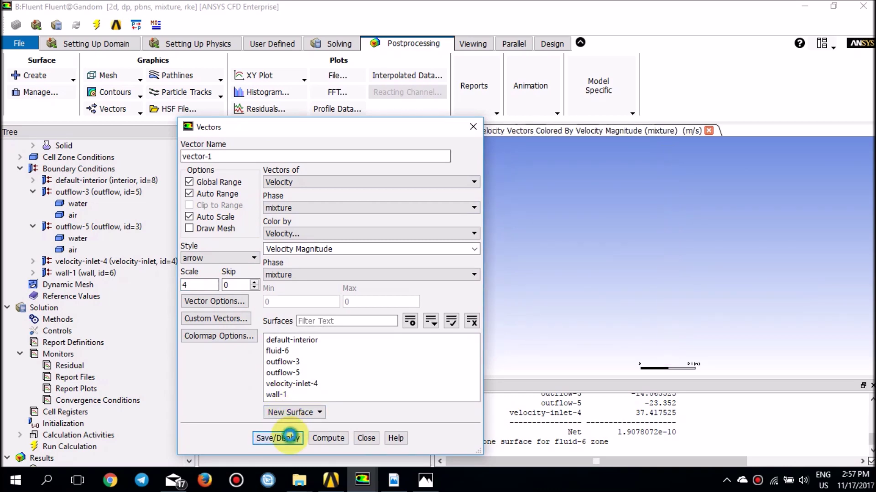
pyautogui.click(473, 127)
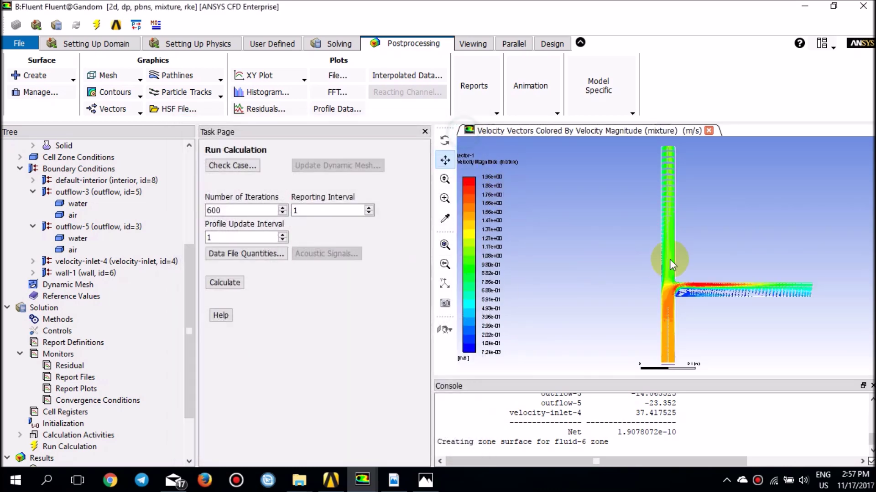
pyautogui.scroll(2, 721, 281)
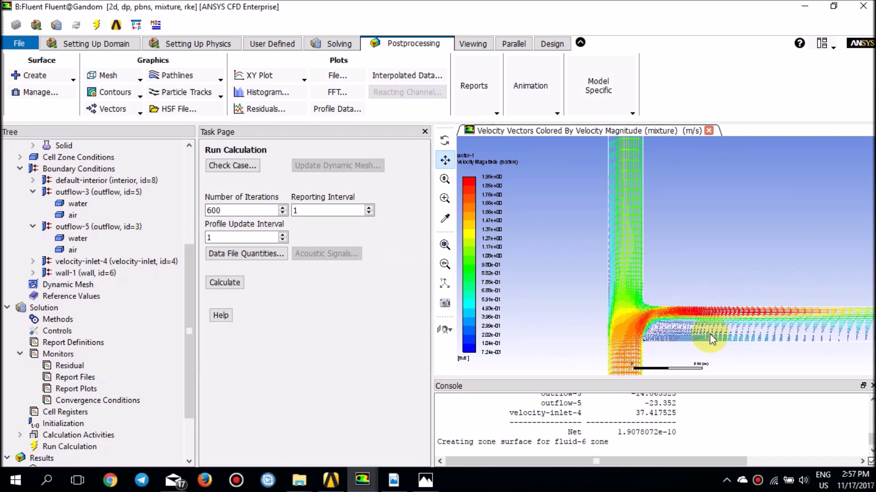
pyautogui.scroll(2, 705, 334)
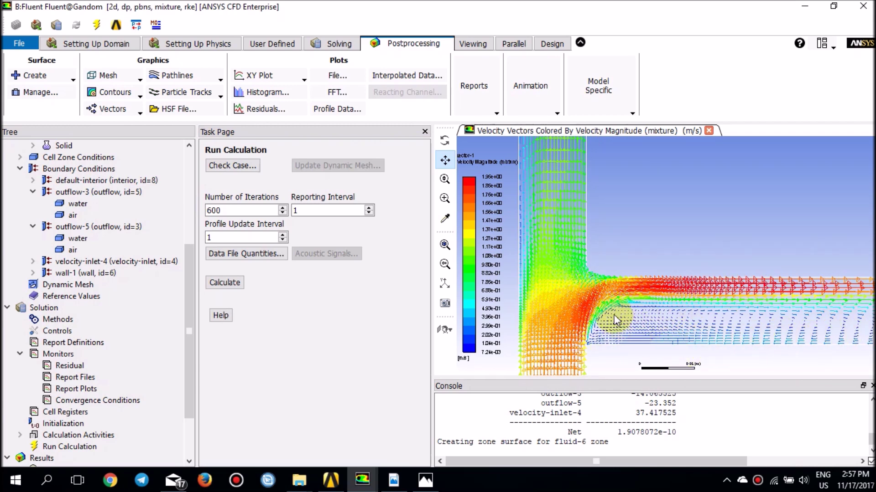
pyautogui.scroll(2, 796, 325)
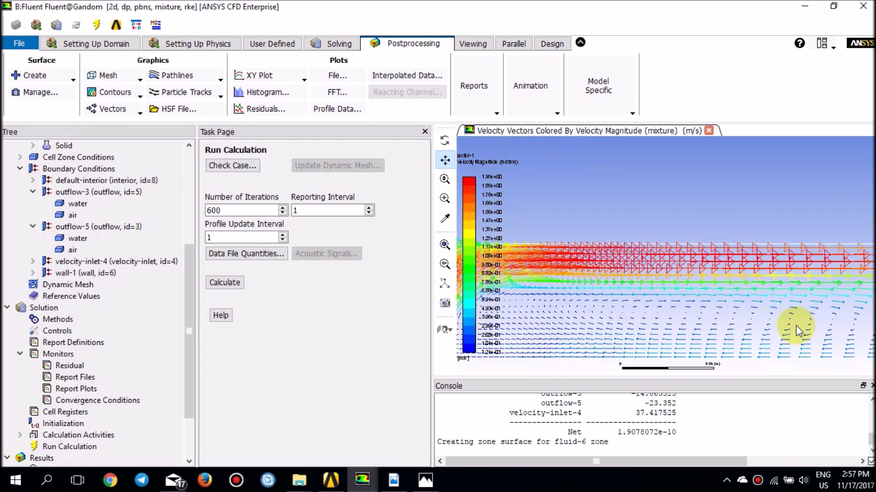
pyautogui.scroll(-6, 786, 326)
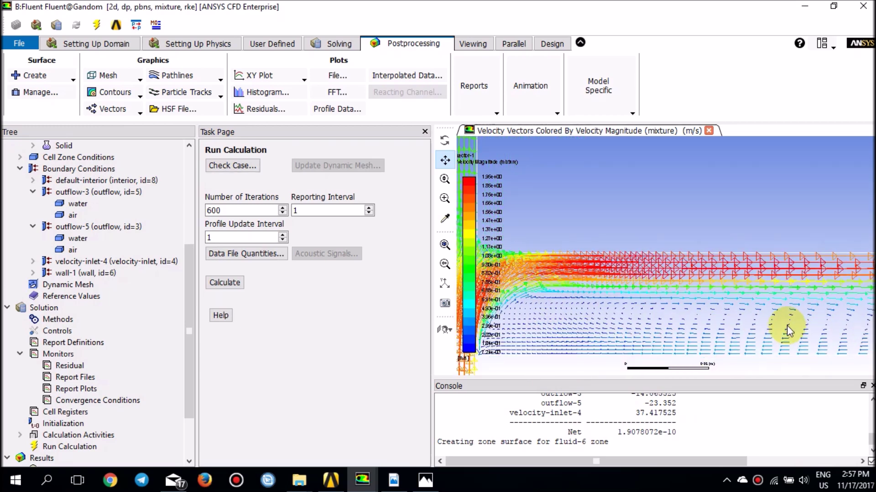
pyautogui.scroll(-1, 787, 325)
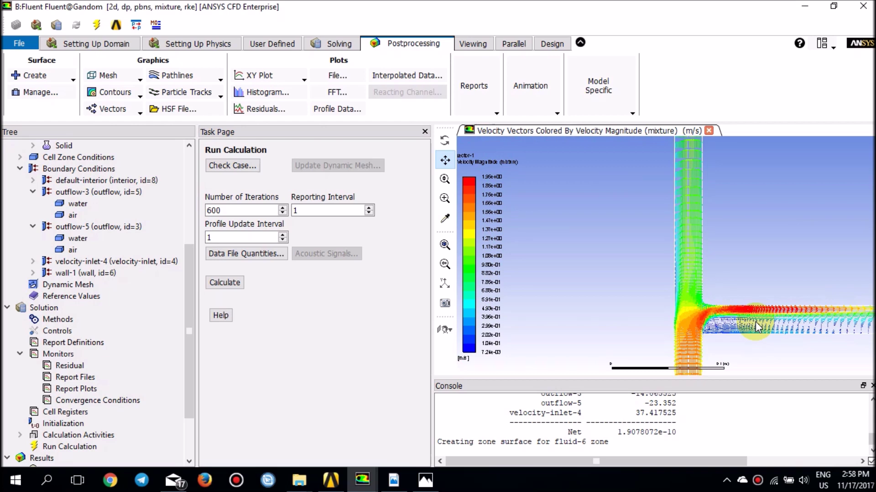
# - Create a second contour plot showing the water volume fraction as filled contours over the tee junction
pyautogui.click(115, 92)
pyautogui.click(117, 122)
pyautogui.click(256, 213)
pyautogui.scroll(-1, 267, 273)
pyautogui.click(255, 305)
pyautogui.click(264, 229)
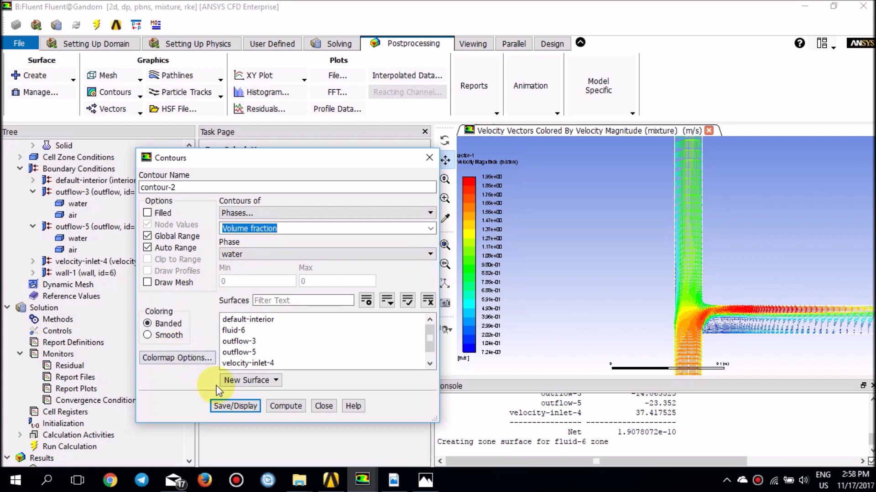
pyautogui.click(234, 406)
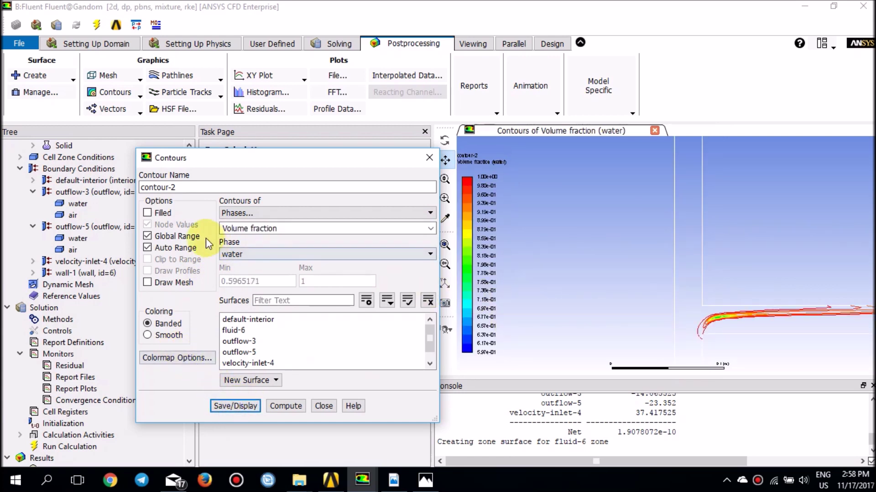
pyautogui.click(163, 214)
pyautogui.click(222, 405)
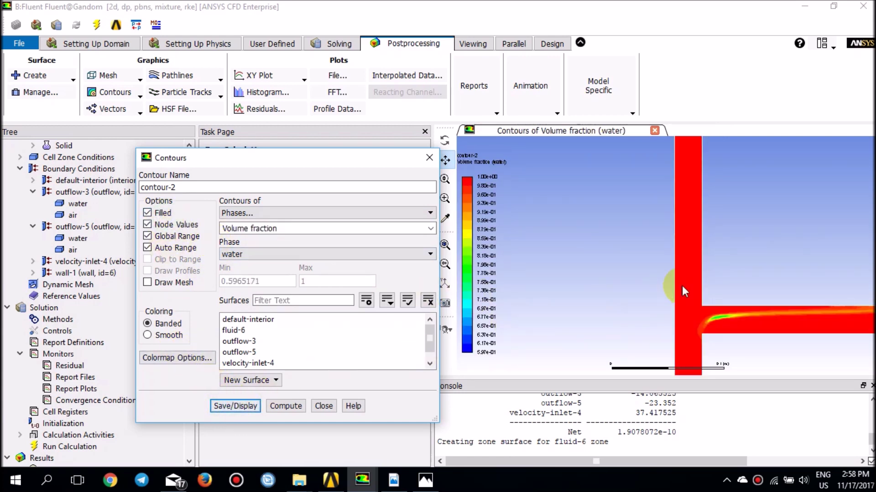
pyautogui.scroll(-5, 722, 283)
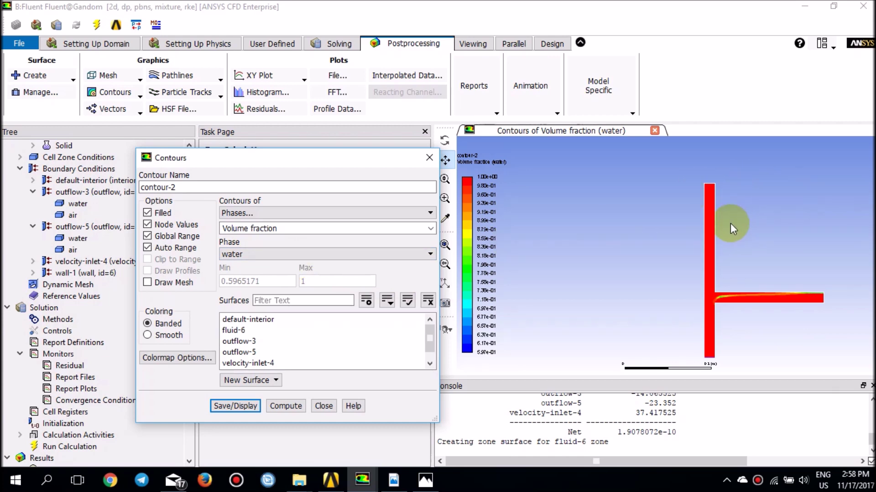
pyautogui.scroll(3, 722, 262)
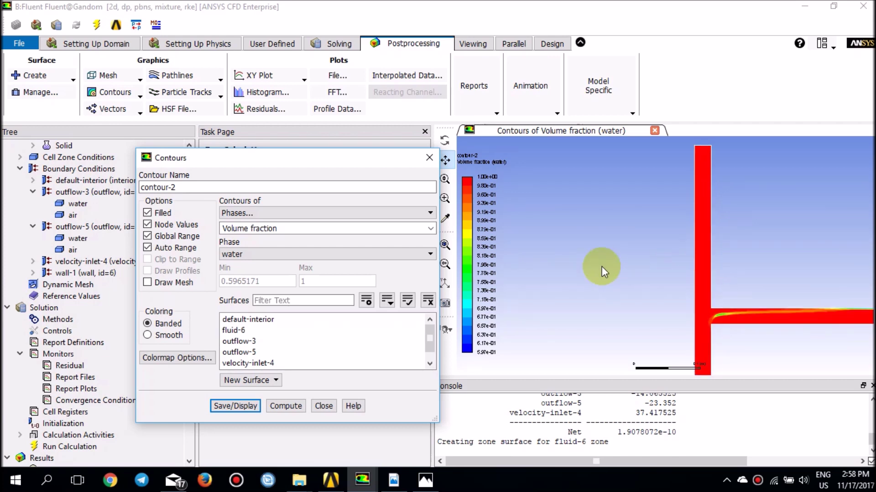
# - Switch the volume fraction contour to the air phase, display it and inspect the air distribution in the branch
pyautogui.click(257, 229)
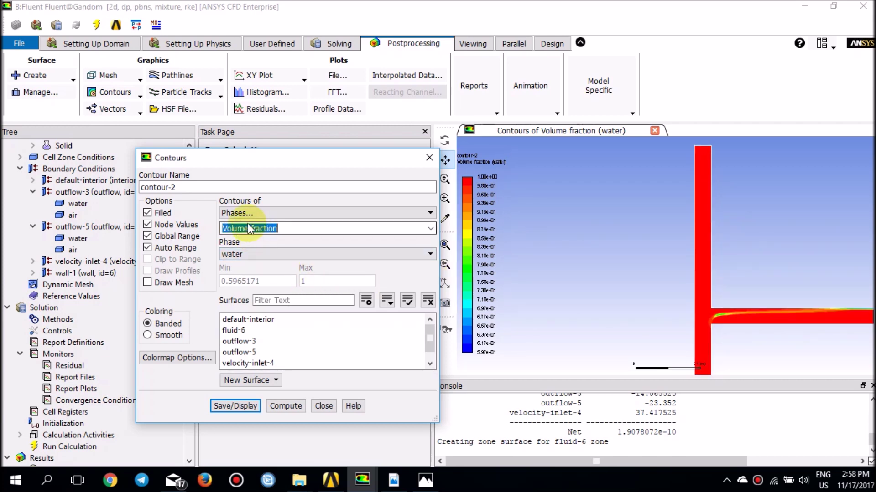
pyautogui.click(273, 258)
pyautogui.click(246, 269)
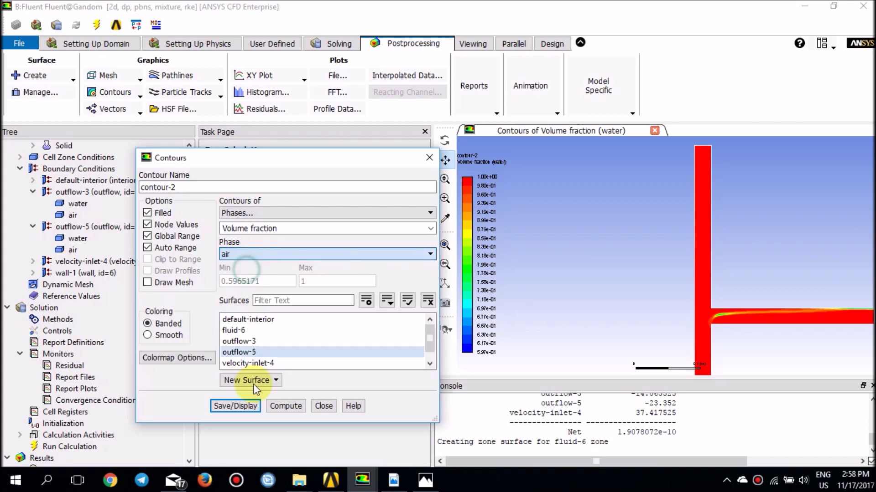
pyautogui.click(235, 406)
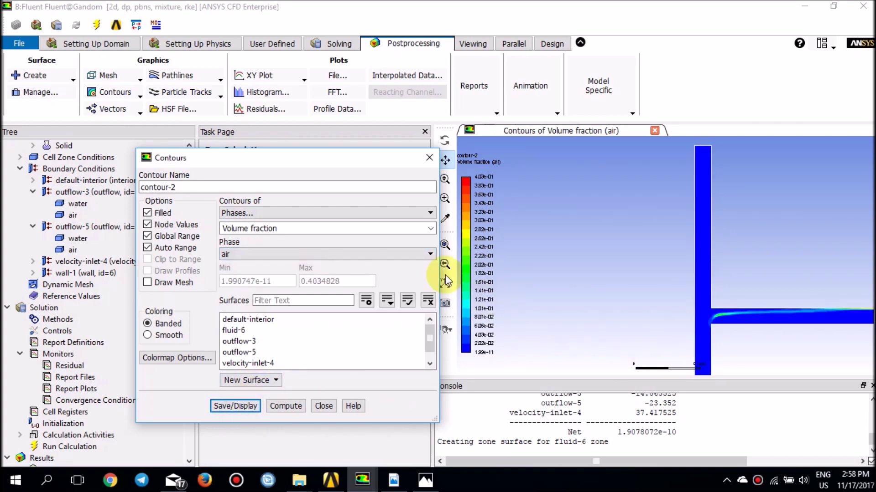
pyautogui.click(428, 158)
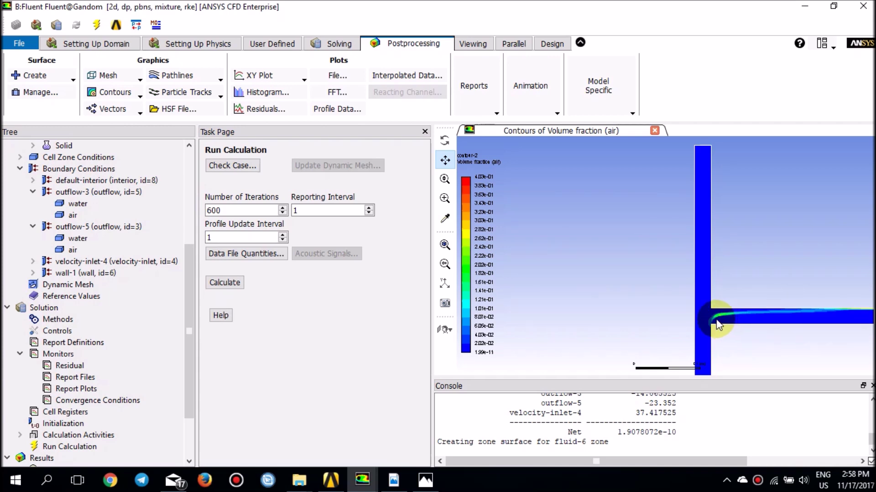
pyautogui.scroll(2, 726, 321)
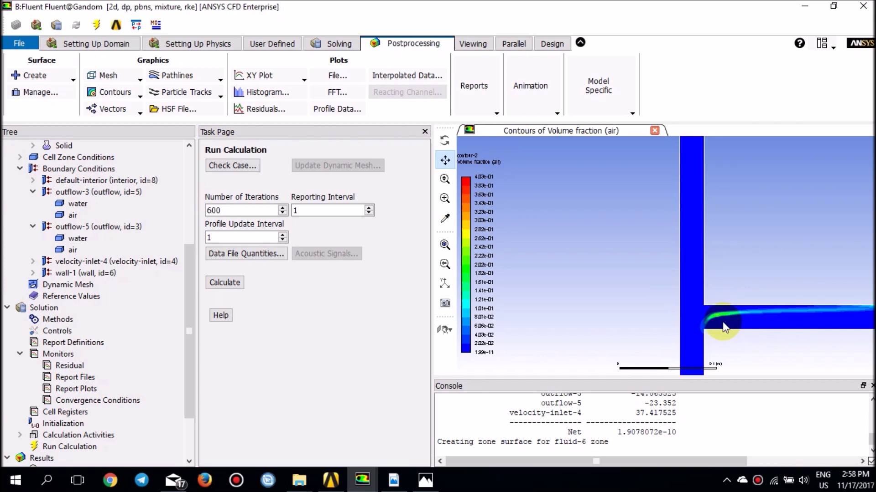
pyautogui.scroll(-1, 712, 327)
pyautogui.scroll(-1, 712, 328)
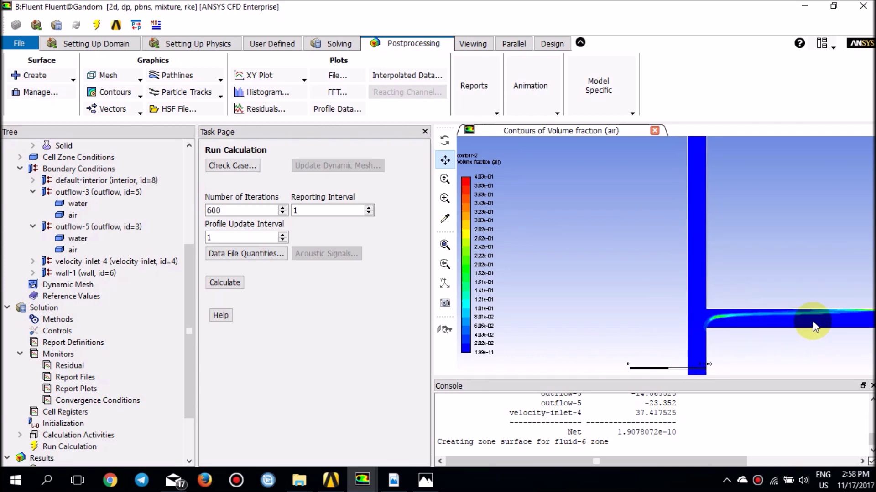
pyautogui.moveTo(820, 327); pyautogui.dragTo(737, 313, button='middle')
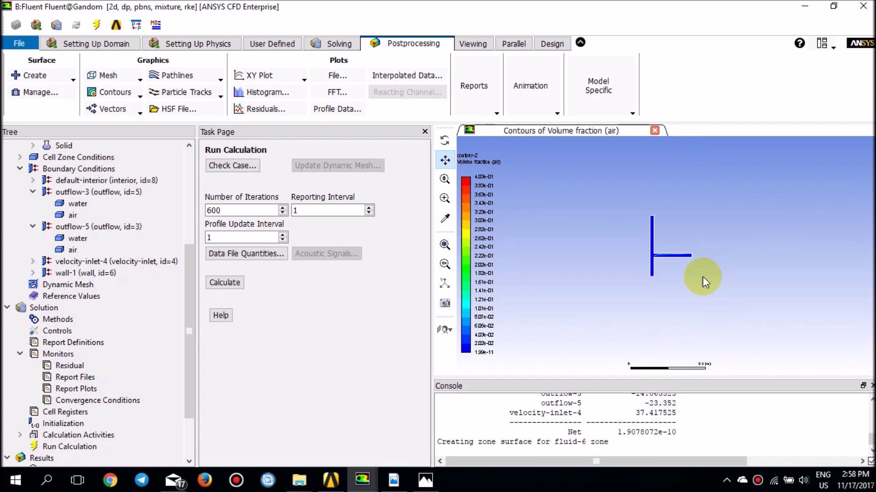
# - Examine the air volume fraction contour along the branch from the junction to its outlet end
pyautogui.moveTo(690, 250); pyautogui.dragTo(713, 274, button='middle')
pyautogui.moveTo(611, 225); pyautogui.dragTo(722, 283, button='middle')
pyautogui.click(797, 258)
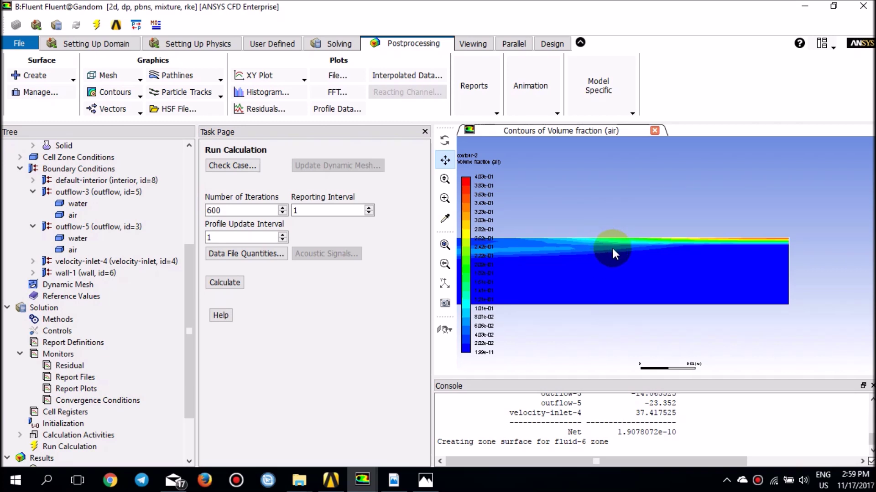
pyautogui.scroll(-3, 612, 249)
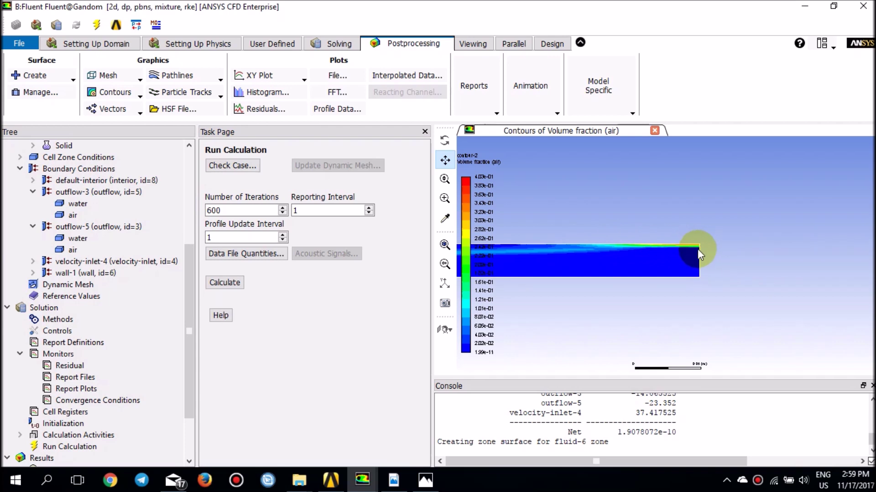
pyautogui.scroll(-2, 600, 254)
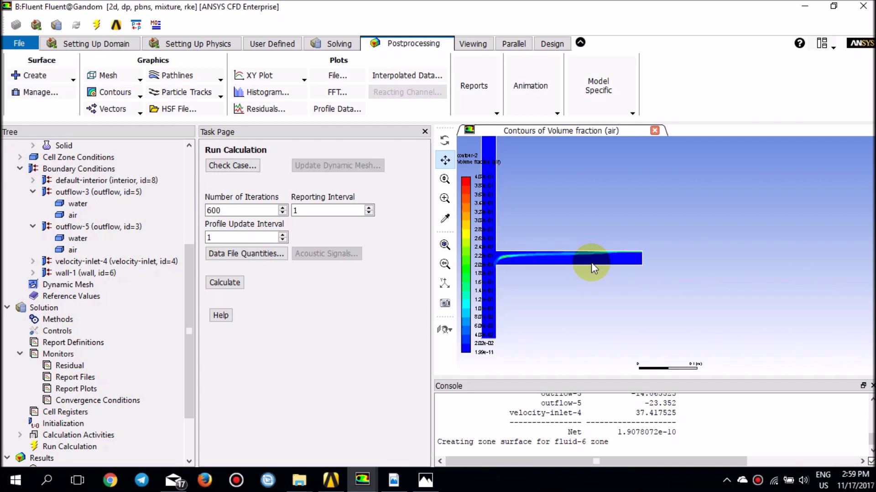
pyautogui.scroll(2, 592, 246)
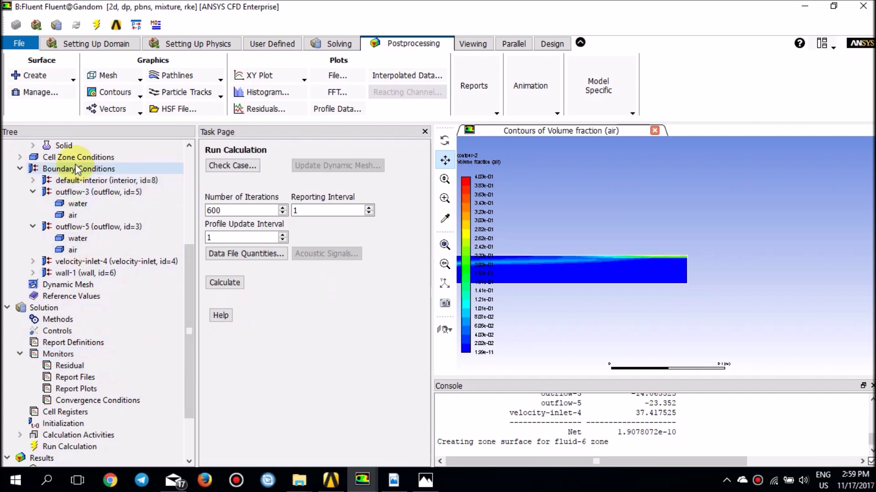
# - Switch the multiphase model to Eulerian and accept the realizable k-epsilon viscous settings with the Mixture turbulence multiphase model
pyautogui.scroll(5, 79, 173)
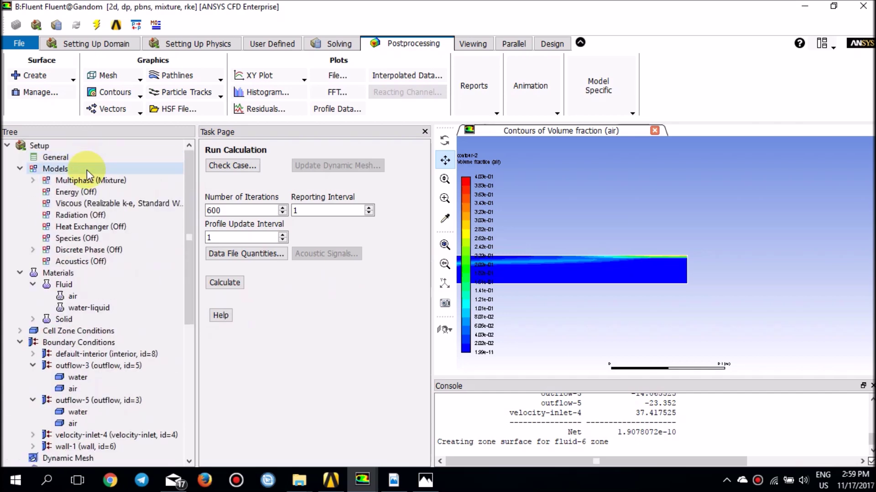
pyautogui.doubleClick(86, 181)
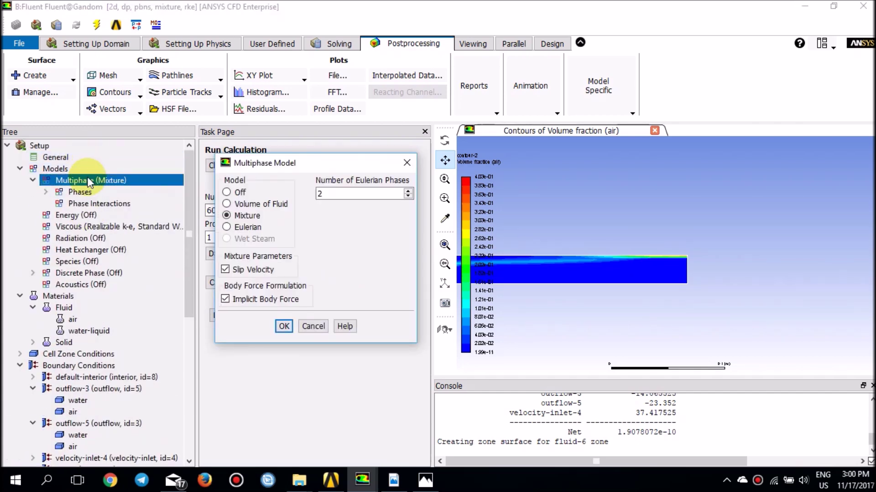
pyautogui.click(230, 227)
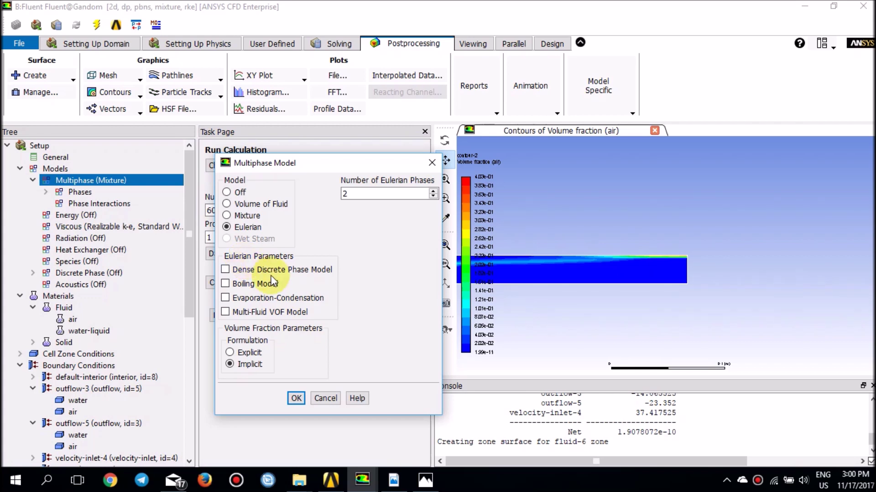
pyautogui.click(296, 398)
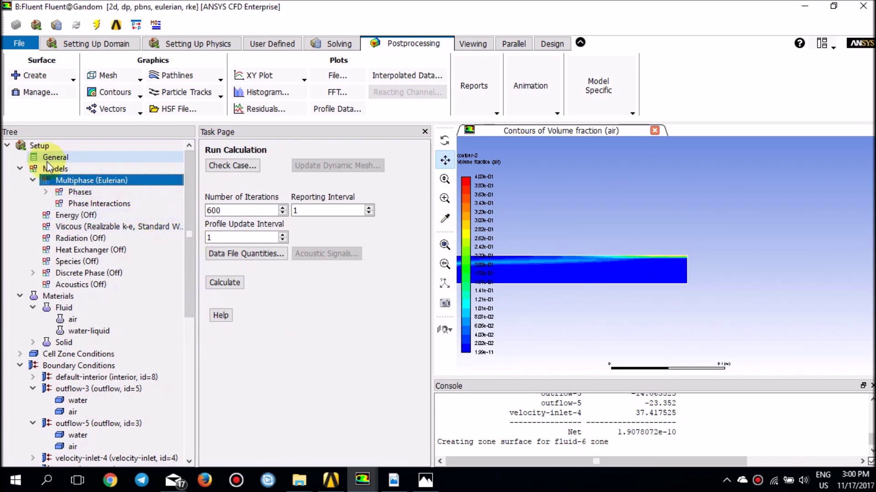
pyautogui.doubleClick(92, 227)
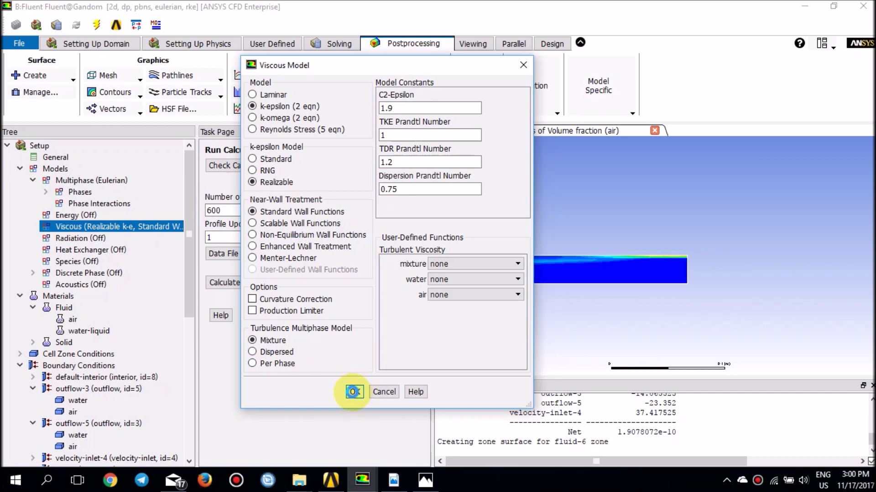
pyautogui.click(355, 393)
# - In the air-water phase interactions, review the drag coefficient and set the lift coefficient to legendre-magnaudet
pyautogui.click(203, 43)
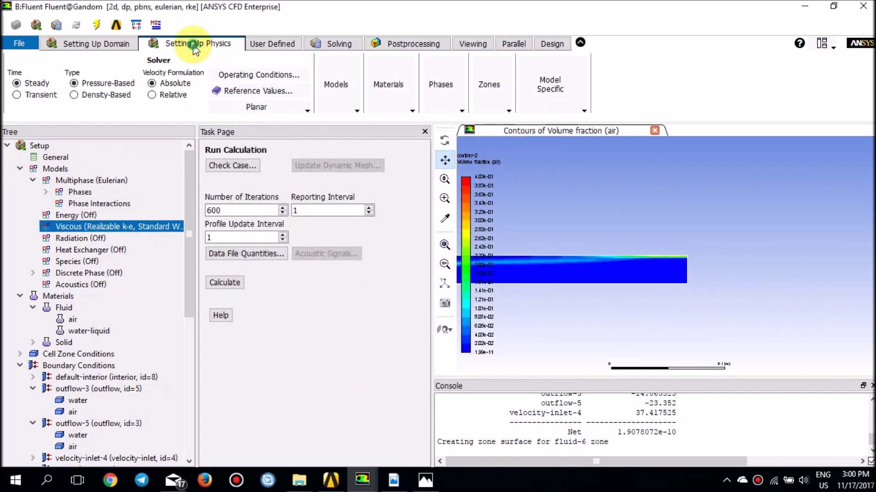
pyautogui.click(433, 99)
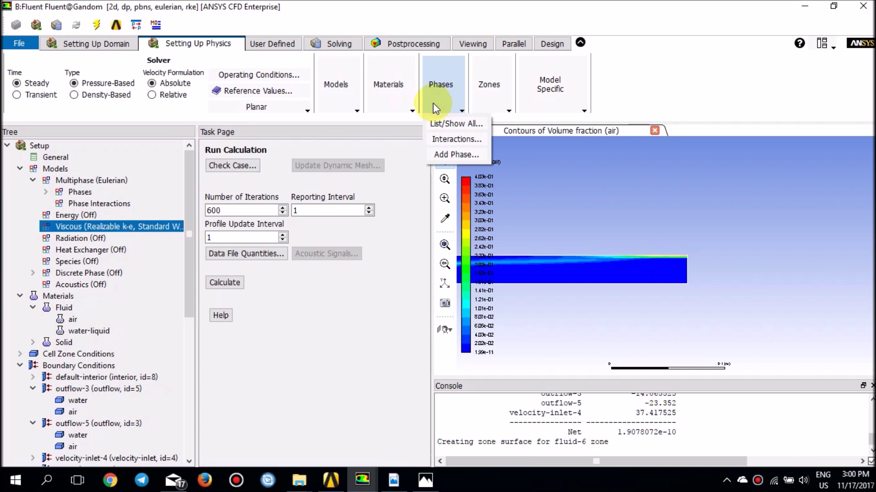
pyautogui.click(448, 140)
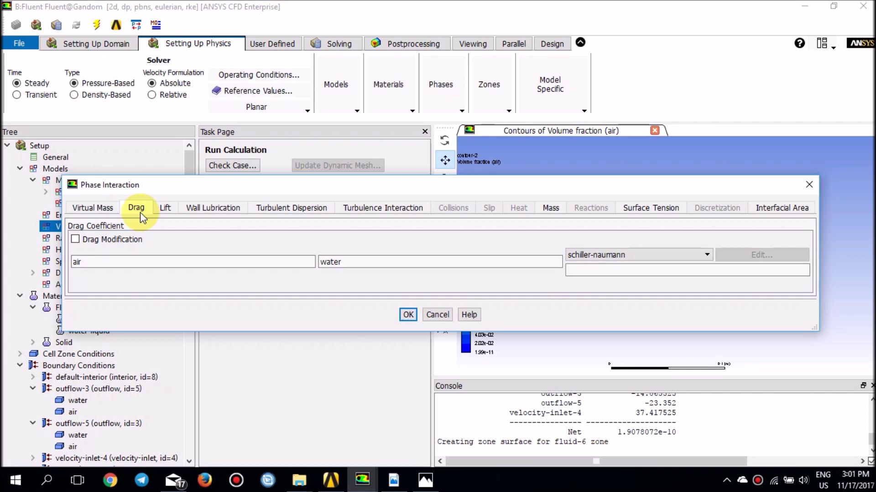
pyautogui.click(165, 209)
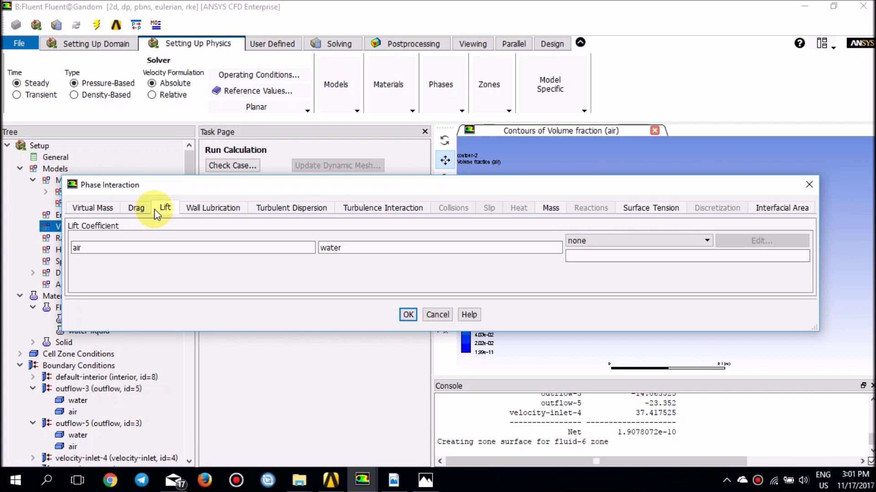
pyautogui.click(131, 210)
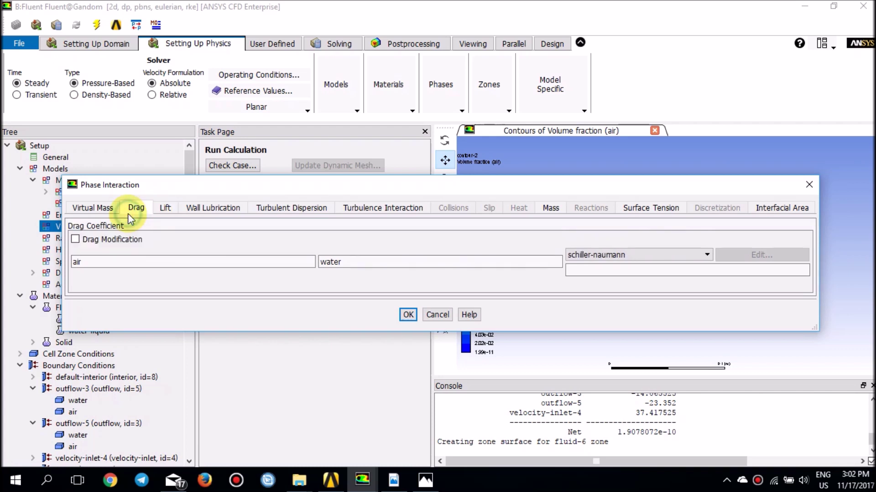
pyautogui.click(157, 212)
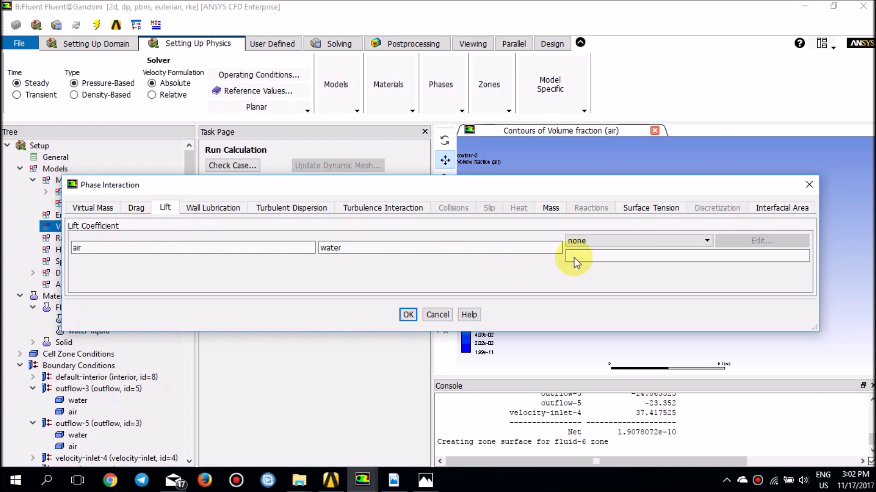
pyautogui.click(600, 245)
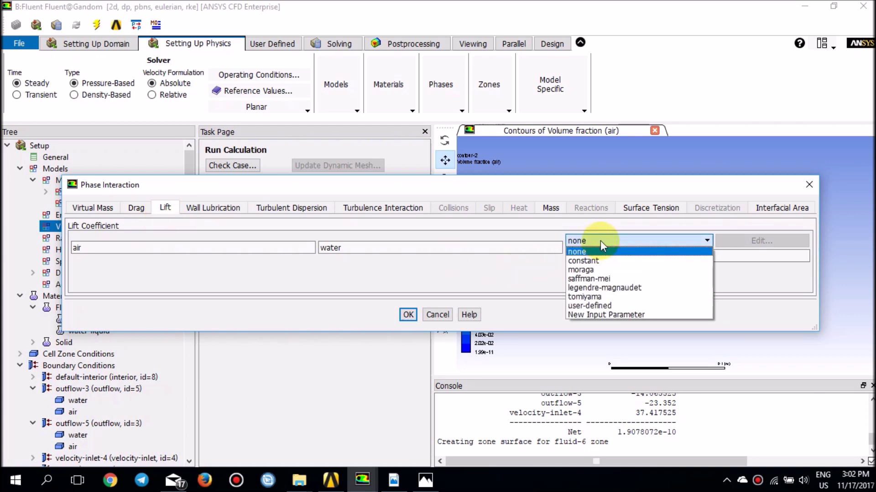
pyautogui.click(633, 289)
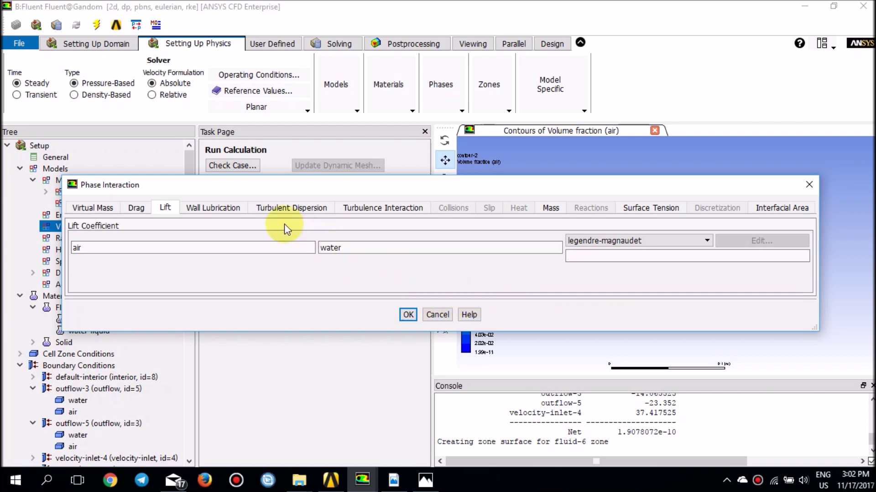
# - Review the wall lubrication, turbulent dispersion and turbulence interaction settings of the air-water phase pair
pyautogui.click(241, 212)
pyautogui.click(285, 208)
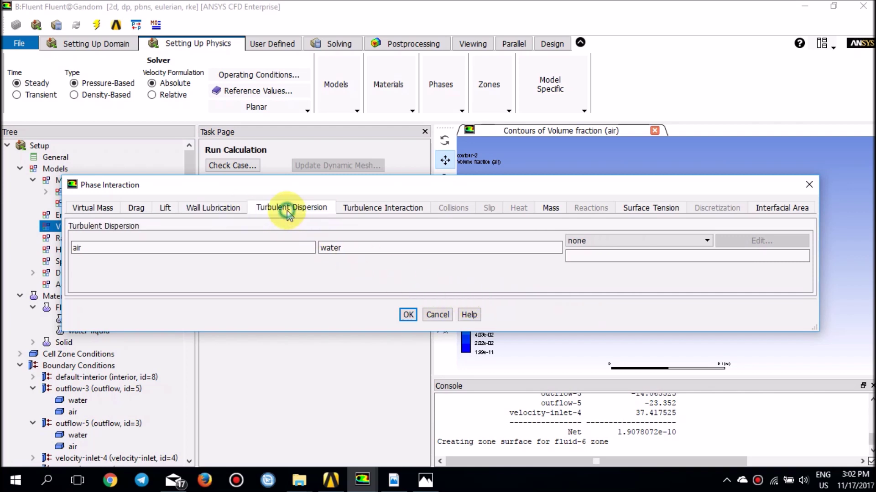
pyautogui.click(385, 209)
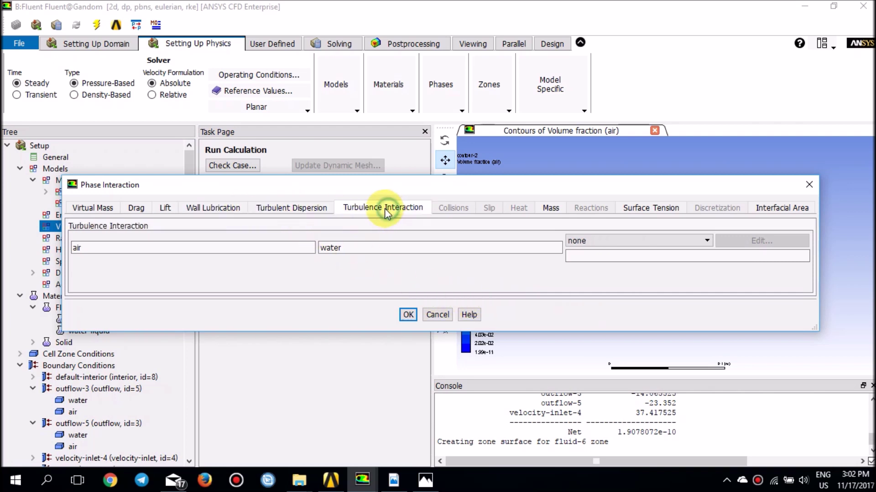
pyautogui.click(550, 209)
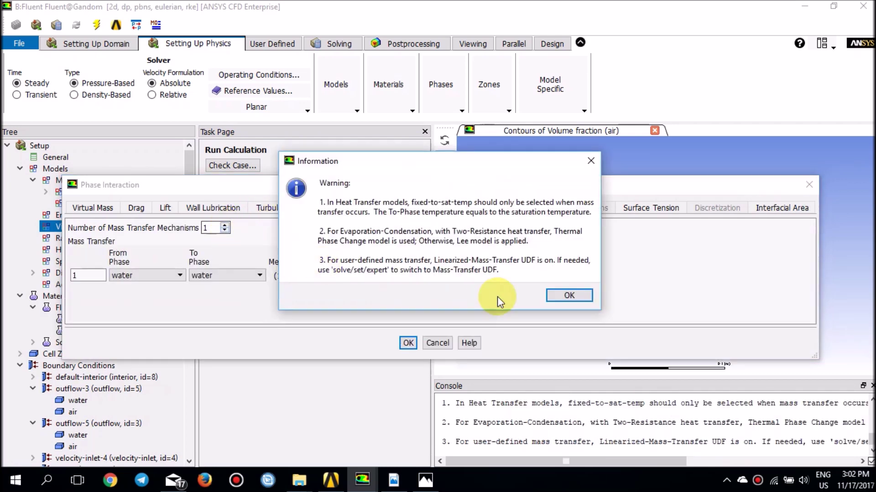
pyautogui.click(565, 297)
pyautogui.click(375, 277)
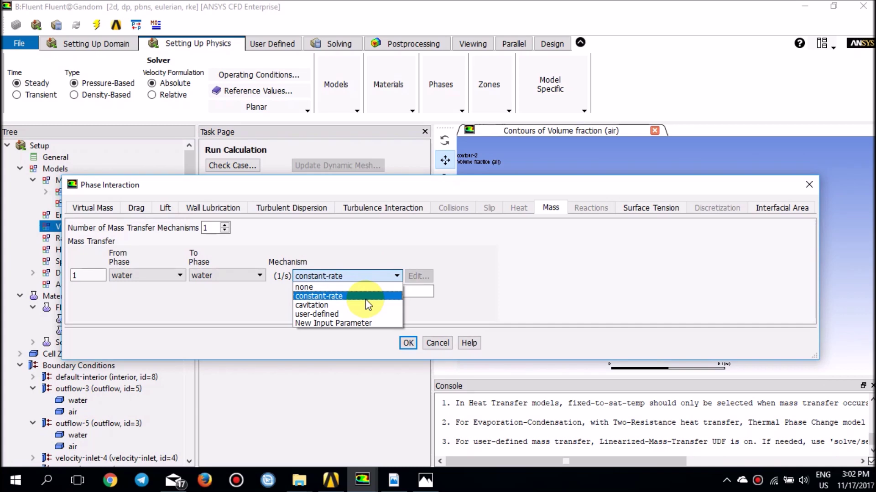
pyautogui.click(366, 239)
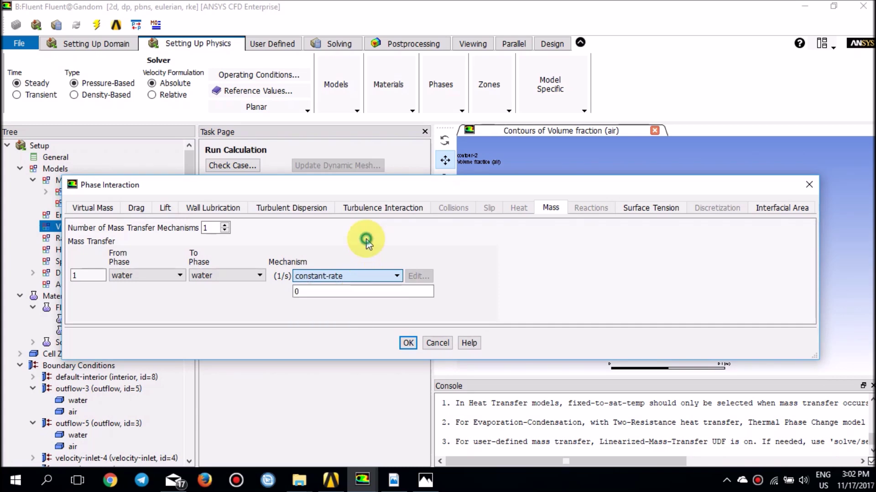
pyautogui.click(224, 230)
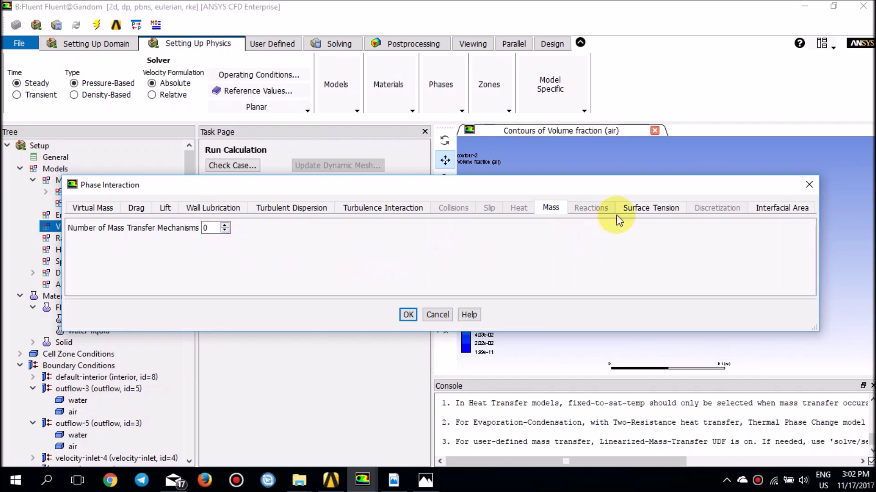
# - Review the surface tension and interfacial area settings for air and water, and apply the phase interactions
pyautogui.click(629, 211)
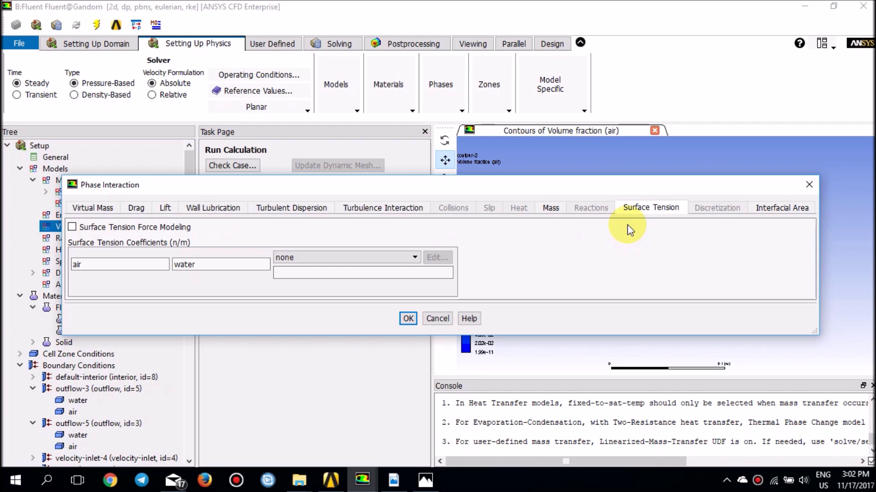
pyautogui.click(765, 210)
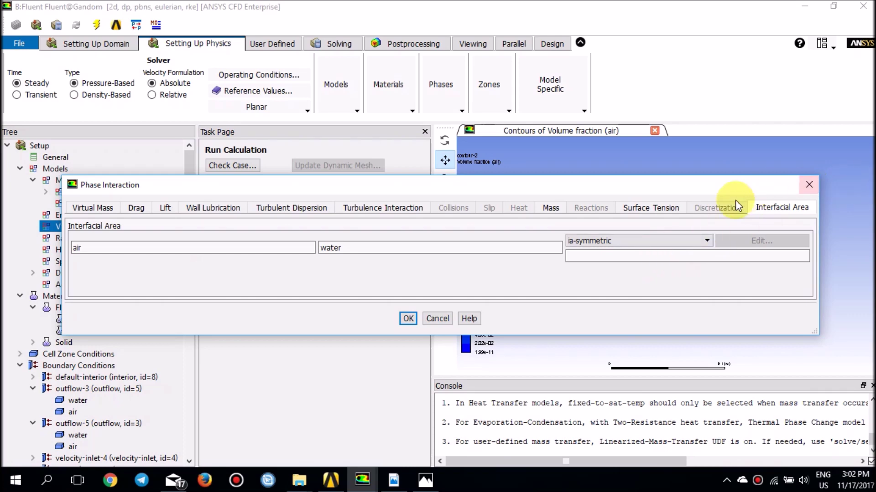
pyautogui.click(409, 319)
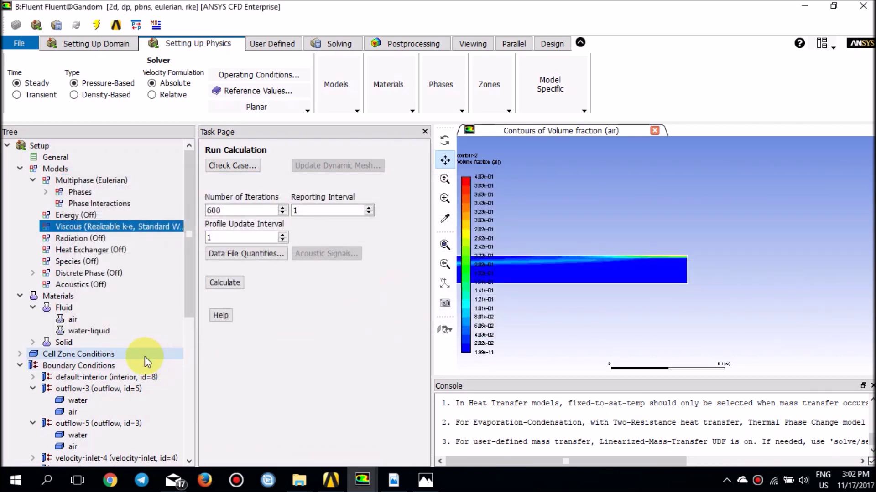
# - Run the Eulerian calculation for 600 iterations, using the settings changes for the current calculation only
pyautogui.scroll(-4, 144, 357)
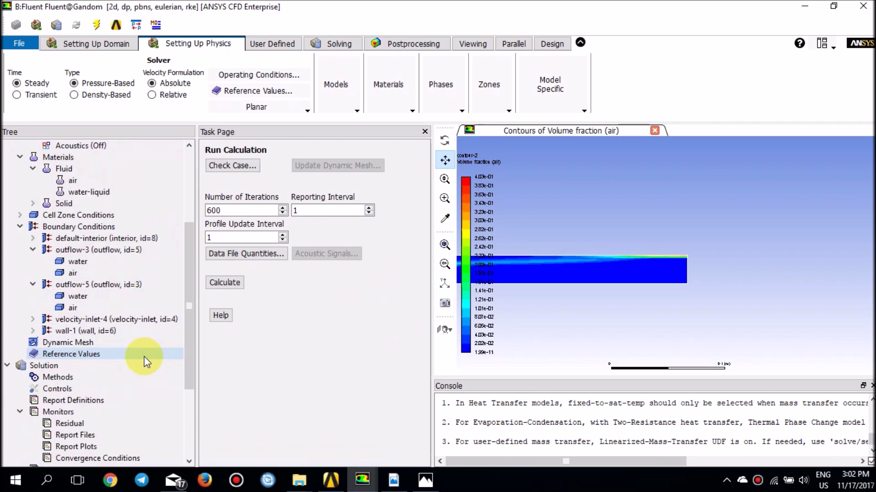
pyautogui.scroll(-1, 142, 365)
pyautogui.scroll(-2, 143, 367)
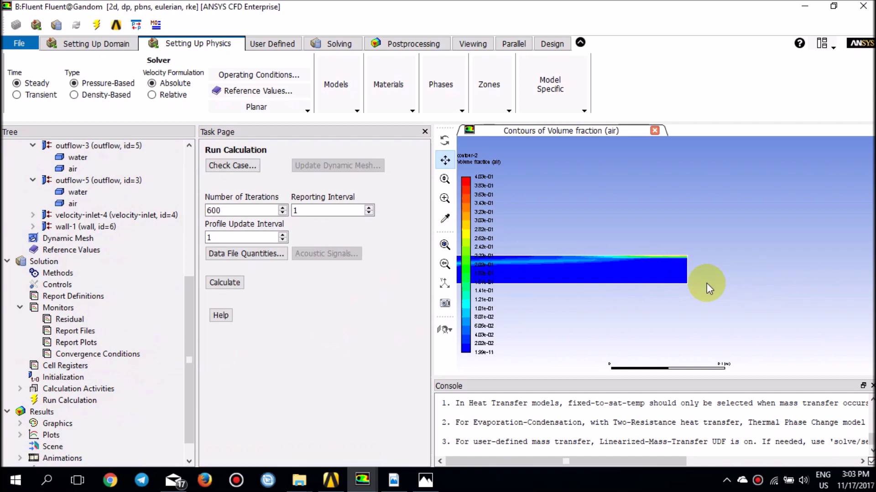
pyautogui.scroll(-2, 670, 281)
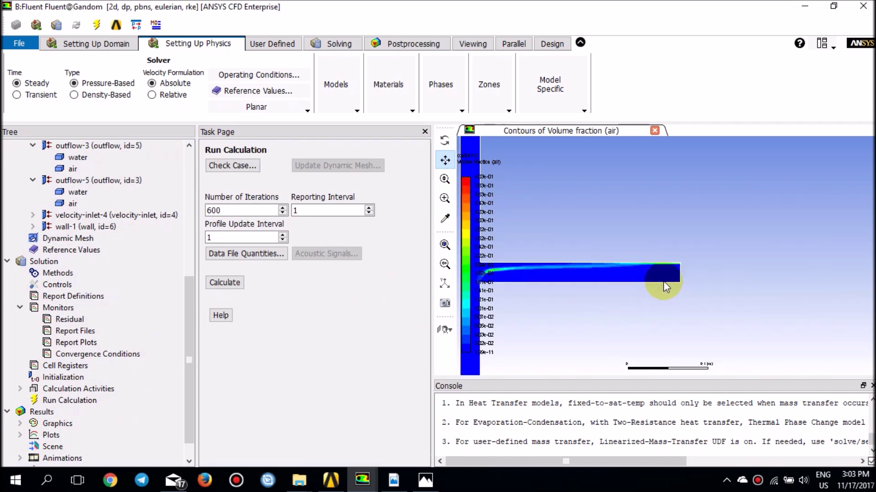
pyautogui.click(112, 398)
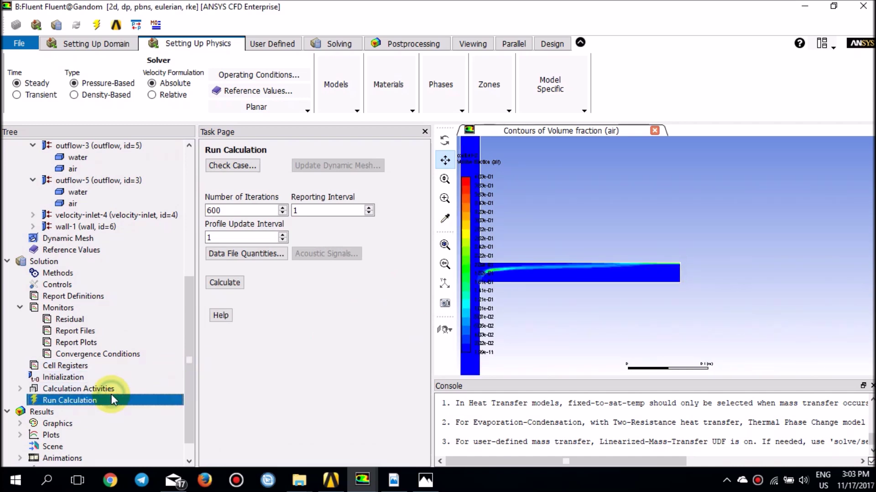
pyautogui.click(228, 286)
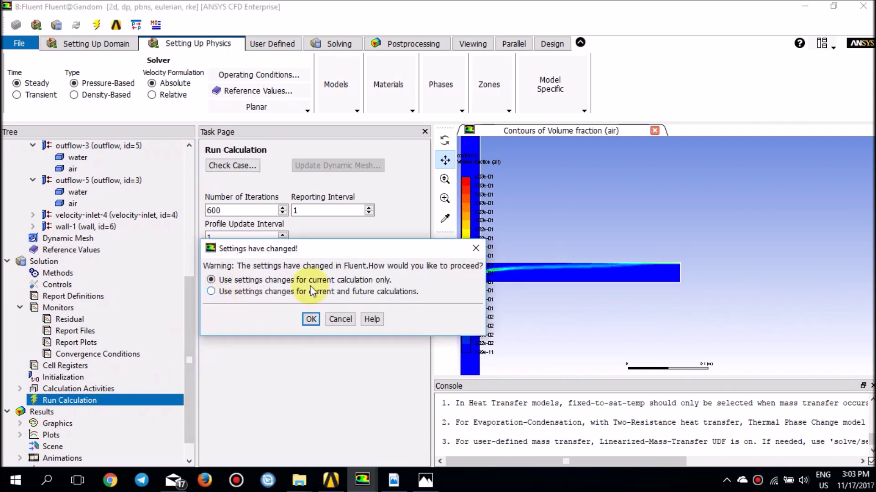
pyautogui.click(314, 321)
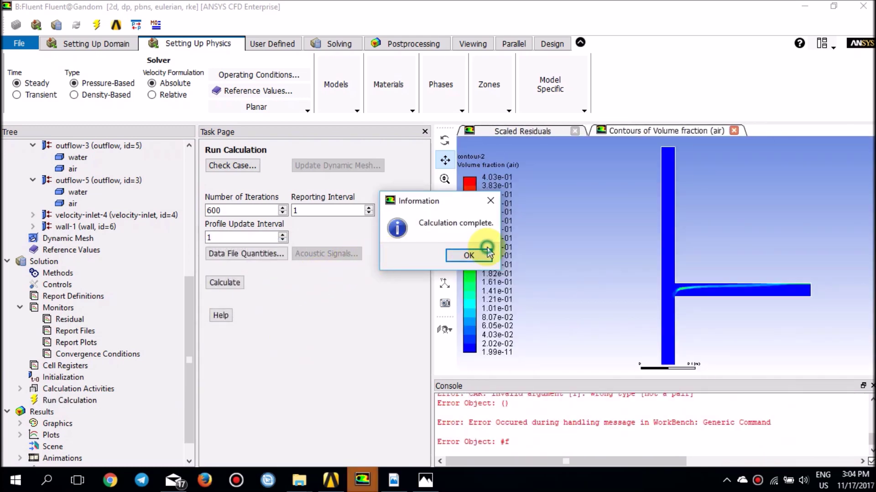
pyautogui.click(486, 255)
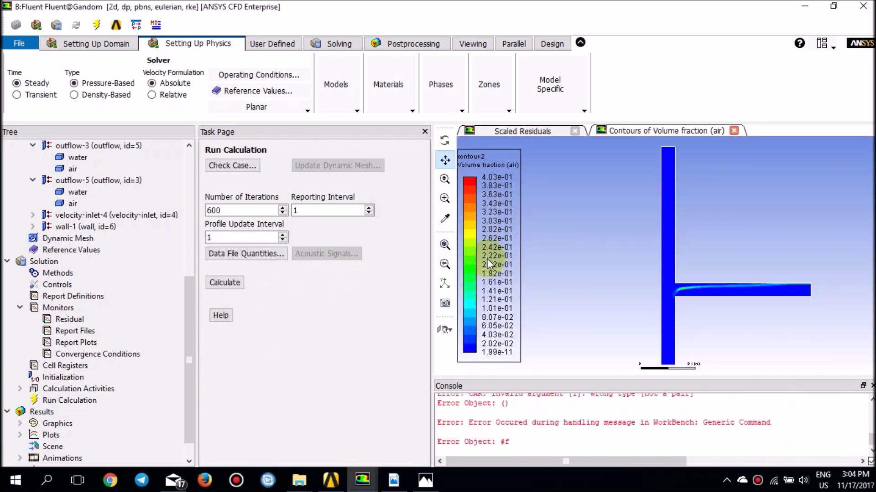
# - Display filled contours of the air phase's volume fraction for the Eulerian solution
pyautogui.click(423, 46)
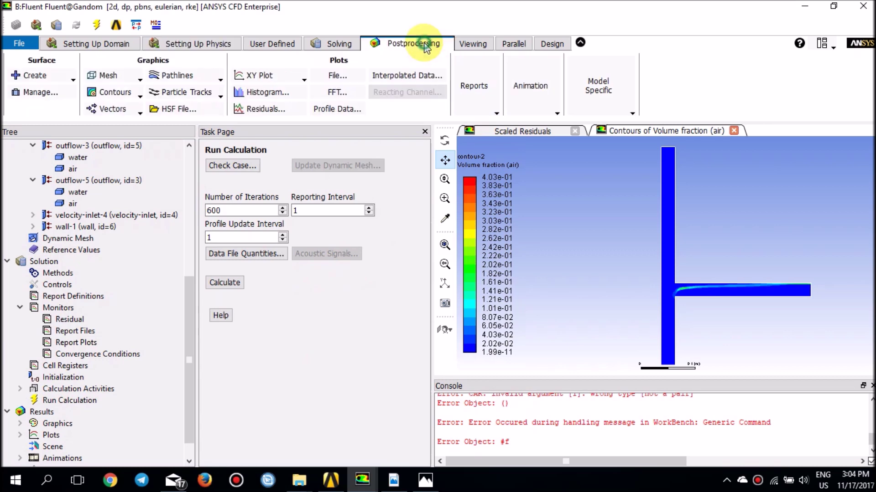
pyautogui.click(92, 97)
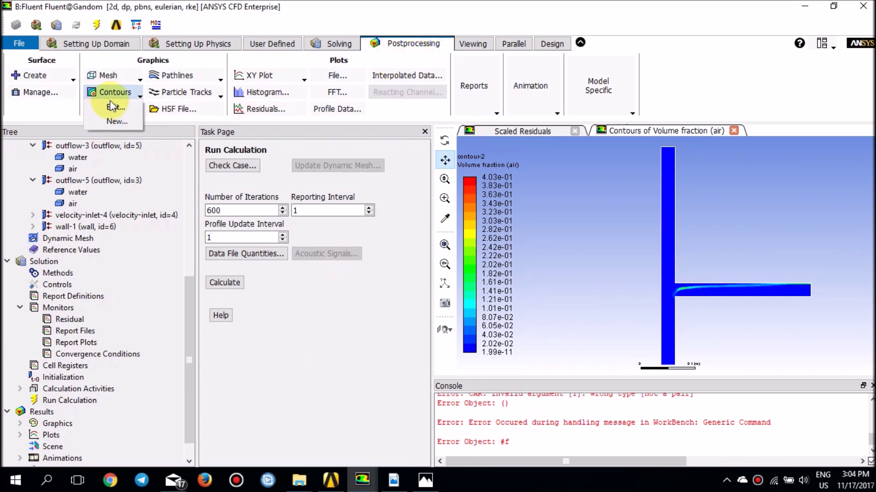
pyautogui.click(112, 105)
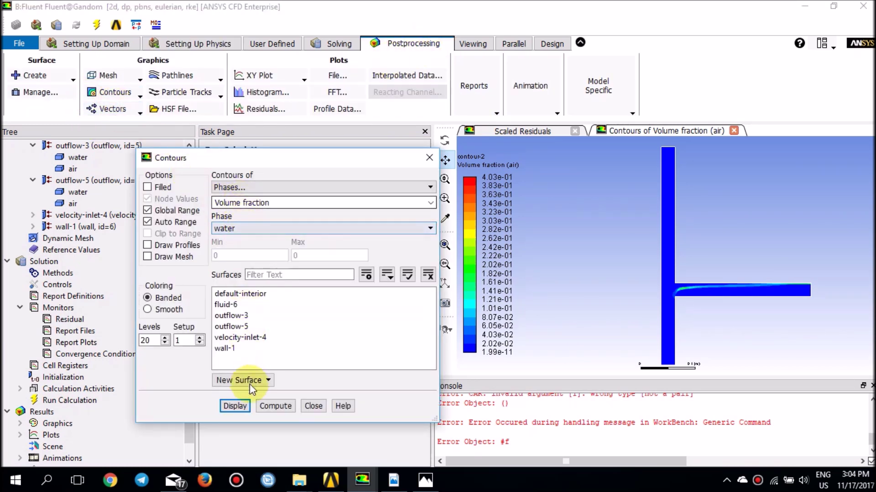
pyautogui.click(237, 228)
pyautogui.click(238, 247)
pyautogui.click(234, 406)
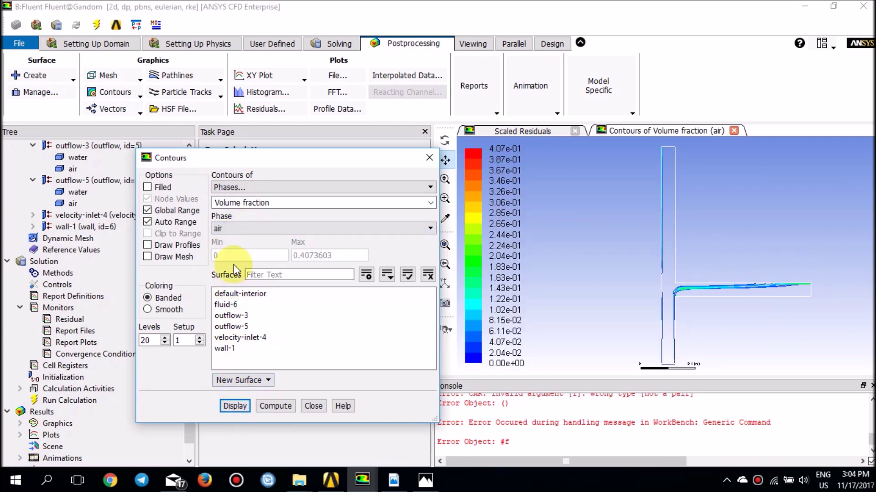
pyautogui.click(147, 187)
pyautogui.click(235, 406)
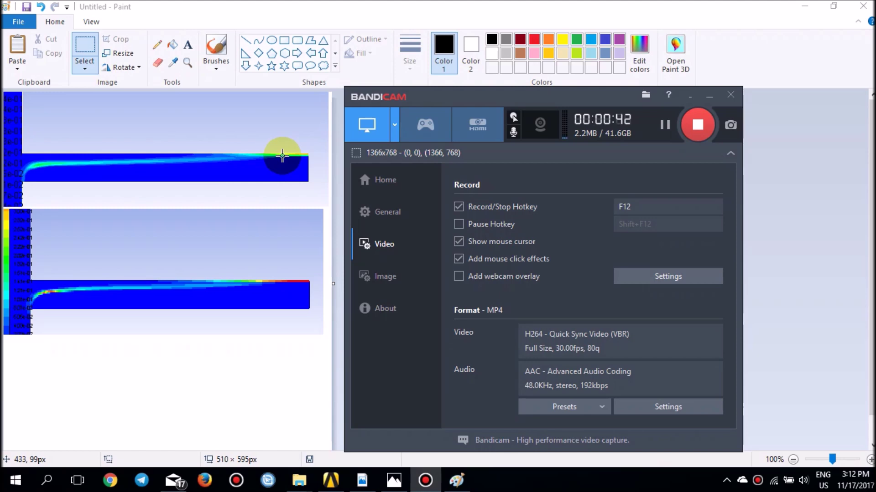
# - Switch to Workbench, reopen the solution of Fluent system B and start a new contour definition
pyautogui.click(331, 481)
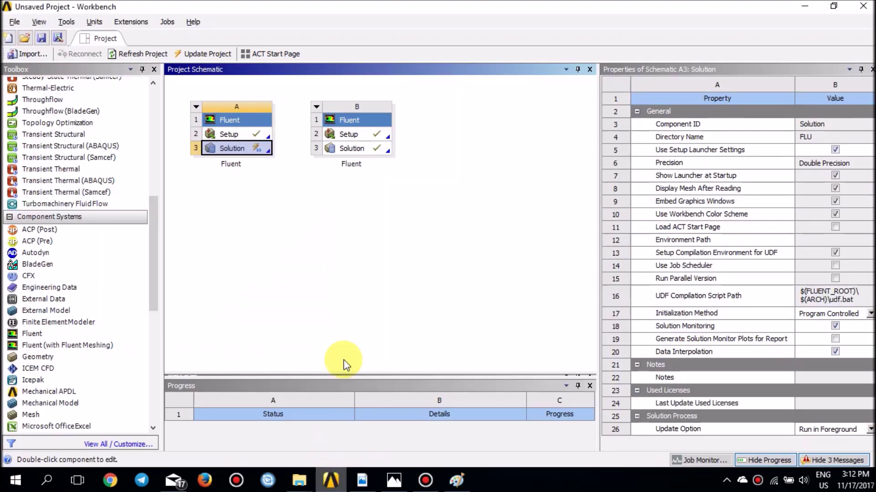
pyautogui.doubleClick(352, 148)
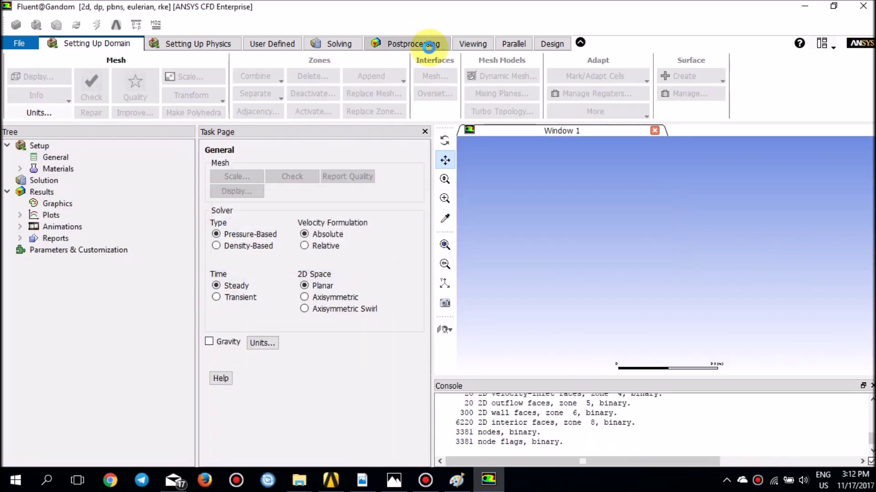
pyautogui.click(428, 45)
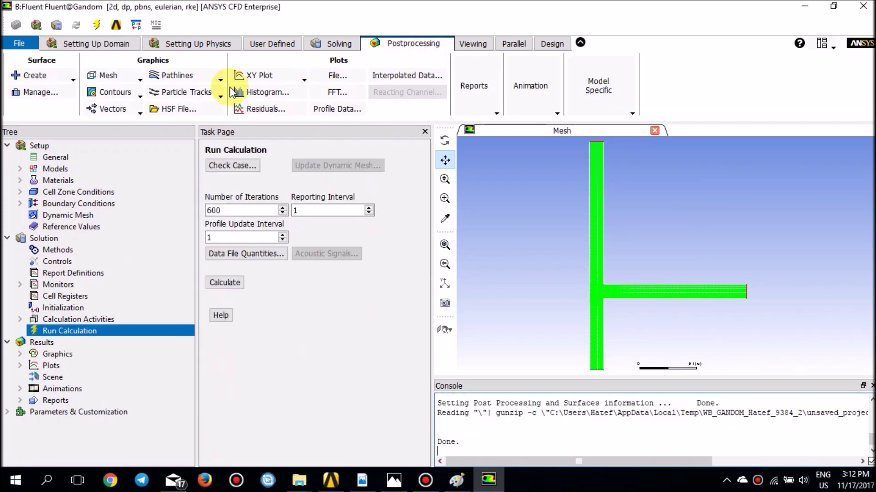
pyautogui.click(114, 91)
pyautogui.click(121, 114)
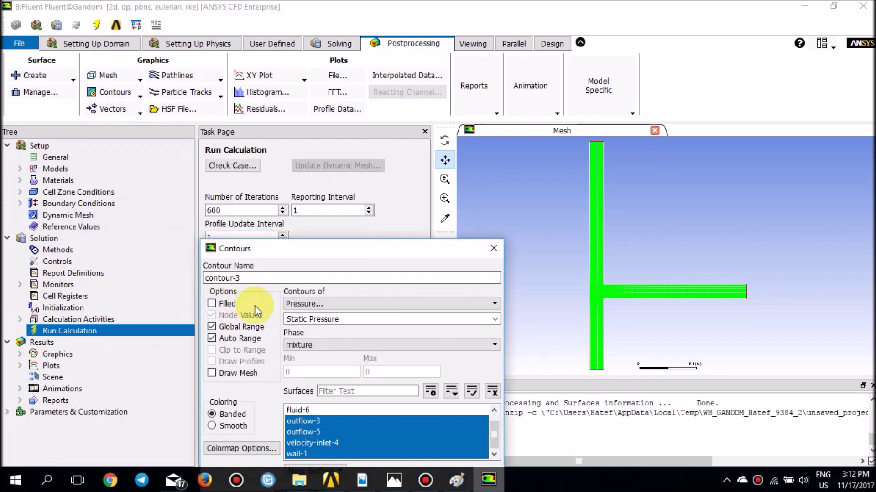
# - Set the new contour to filled velocity magnitude of the water phase, then save and display it
pyautogui.moveTo(320, 255); pyautogui.dragTo(303, 166)
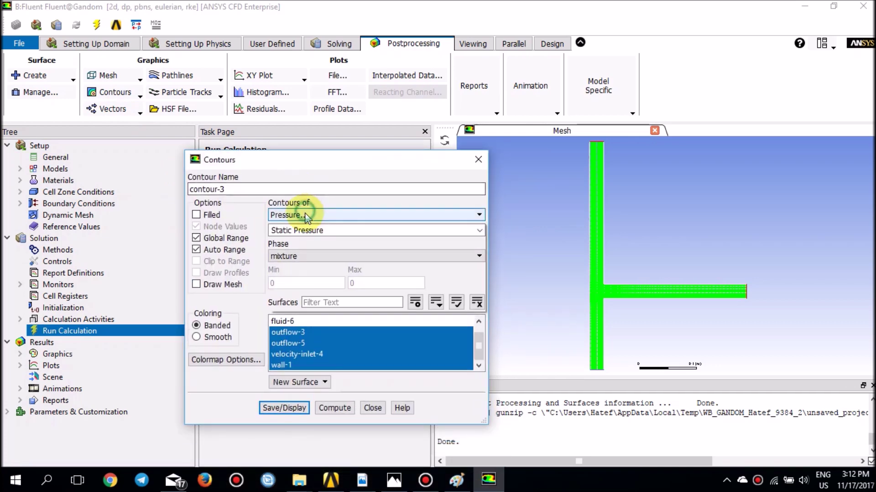
pyautogui.click(306, 215)
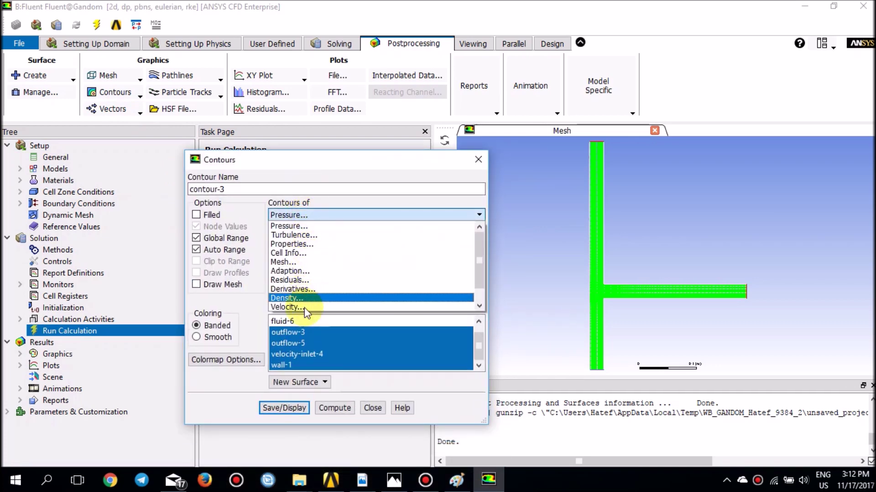
pyautogui.click(292, 307)
pyautogui.click(285, 408)
pyautogui.click(197, 215)
pyautogui.click(284, 408)
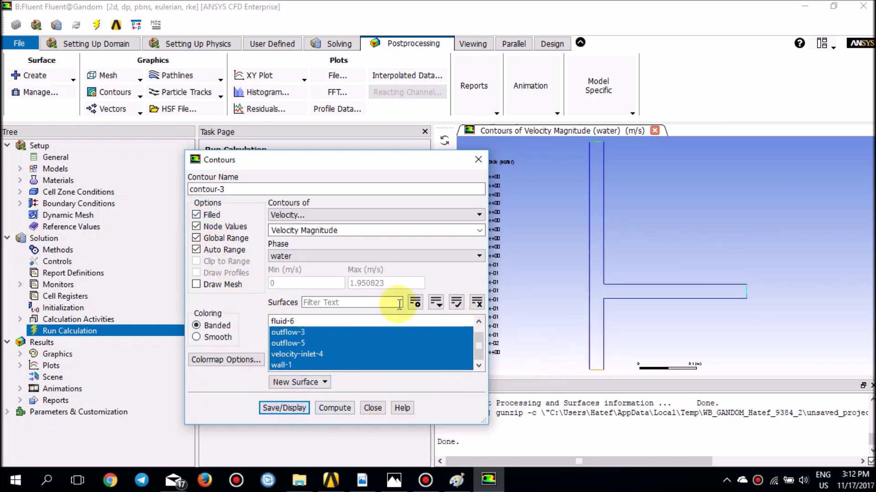
# - Add the fluid-6 surface to the velocity contour's selected surfaces and redisplay the plot
pyautogui.click(287, 332)
pyautogui.click(285, 321)
pyautogui.click(294, 332)
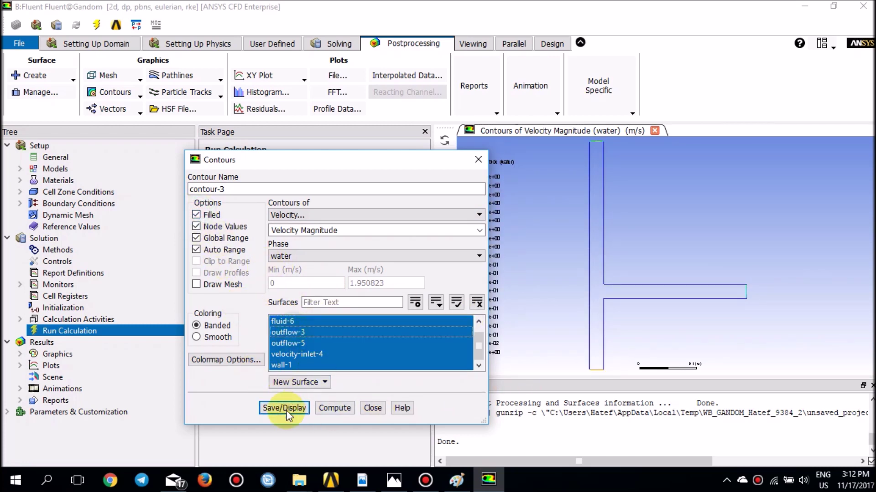
pyautogui.click(285, 408)
pyautogui.scroll(1, 729, 265)
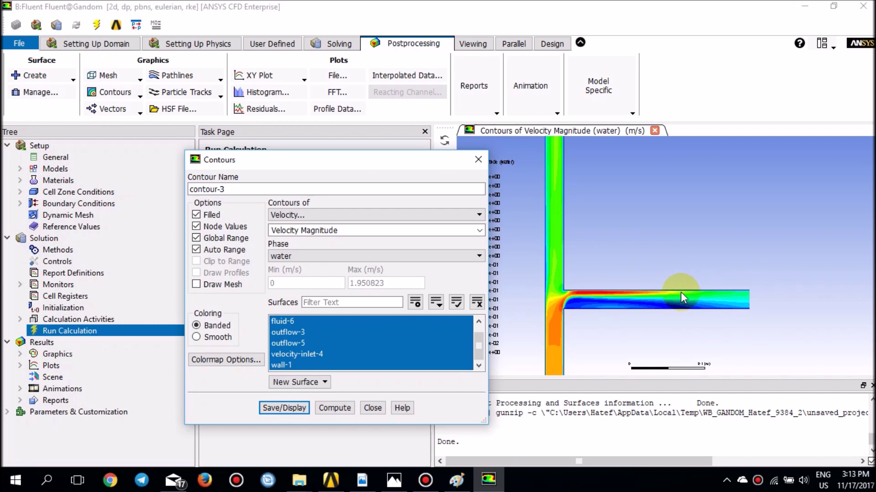
# - Switch the contour variable to dynamic pressure of the water phase and display the filled plot
pyautogui.click(371, 215)
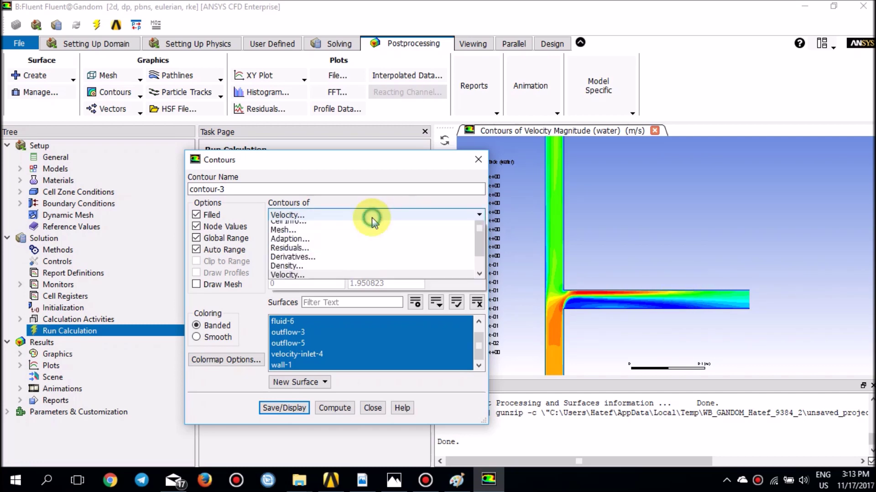
pyautogui.click(357, 223)
pyautogui.click(292, 408)
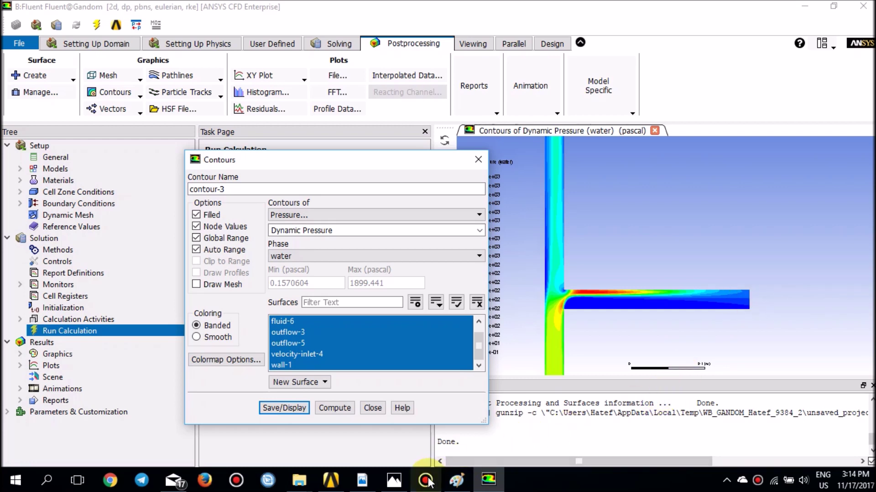
pyautogui.moveTo(429, 482)
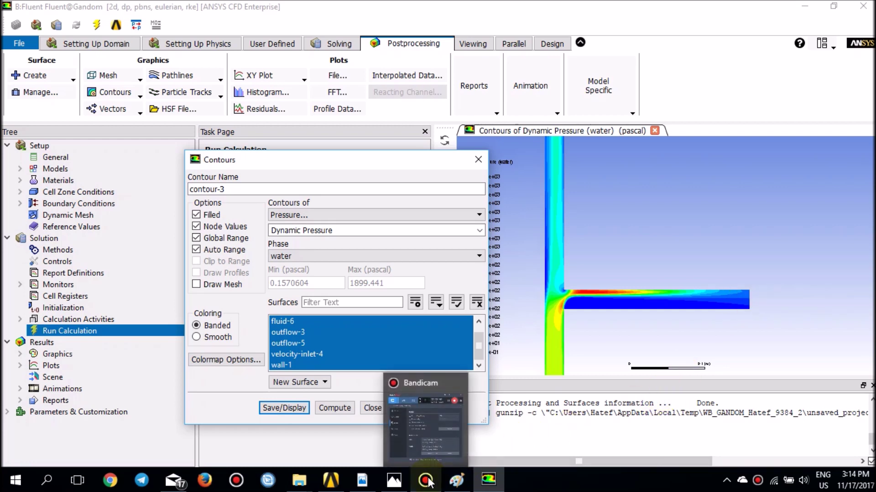